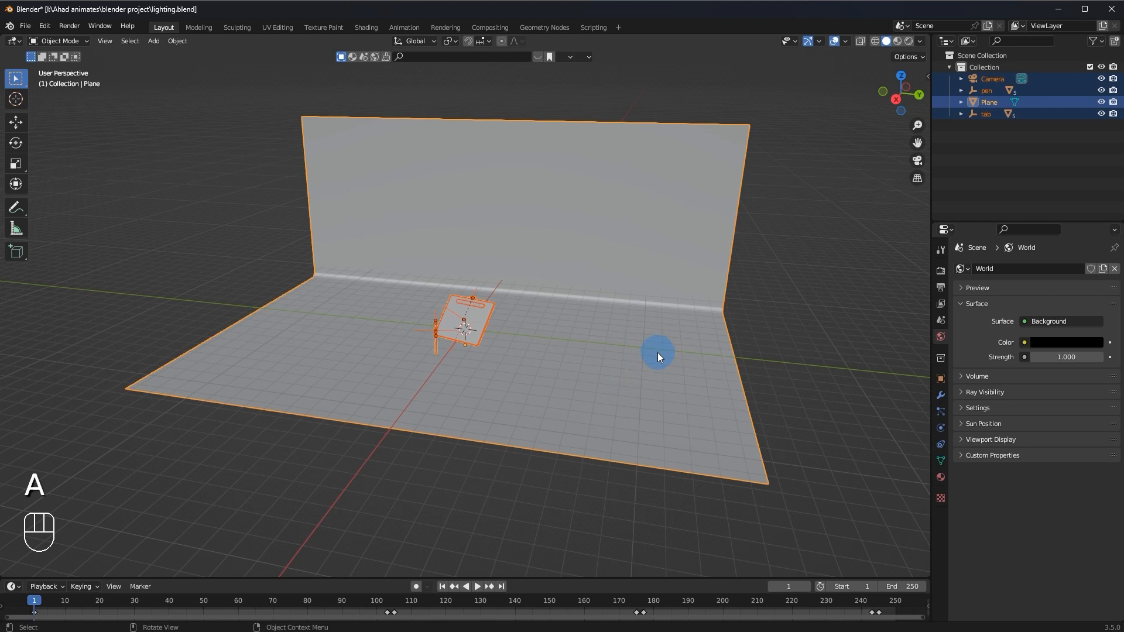
Hide the camera, pen, plane and tab objects from the viewport and clear the selection
middle_drag(592, 366, 610, 333)
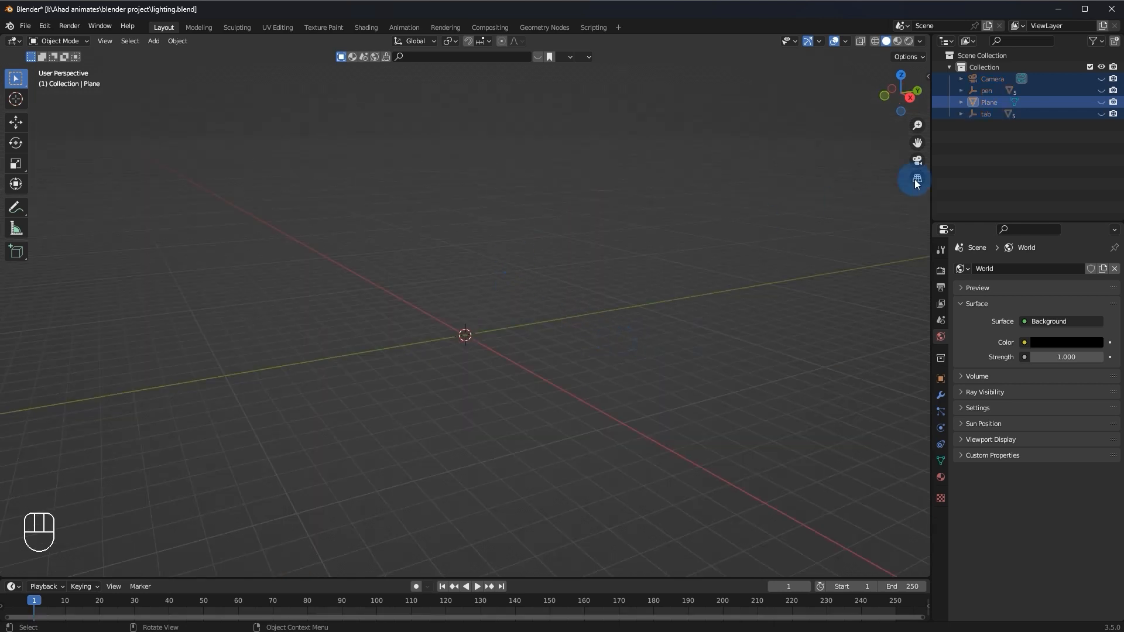
click(968, 175)
middle_drag(468, 263, 459, 267)
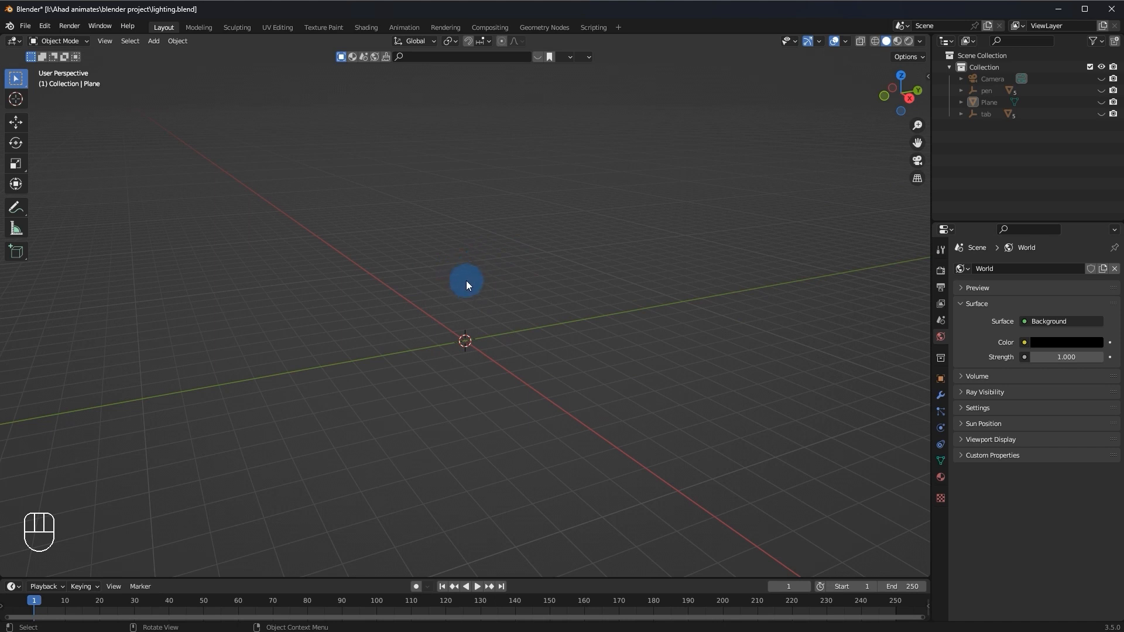
Add a Point light at the 3D cursor in the scene origin
key(shift+a)
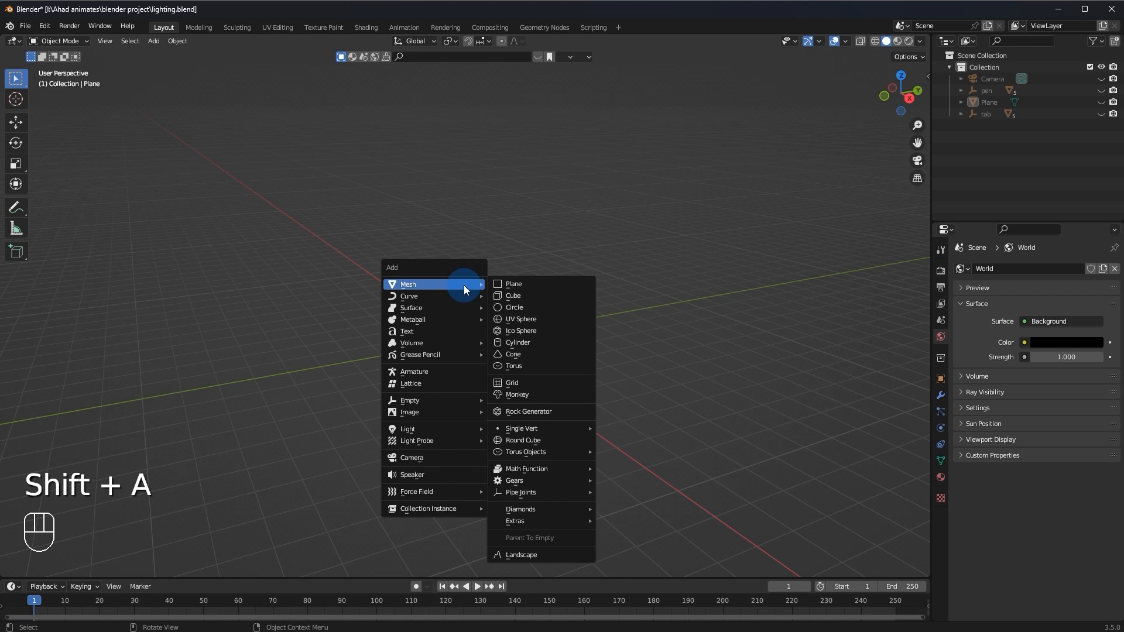
mouse_move(455, 292)
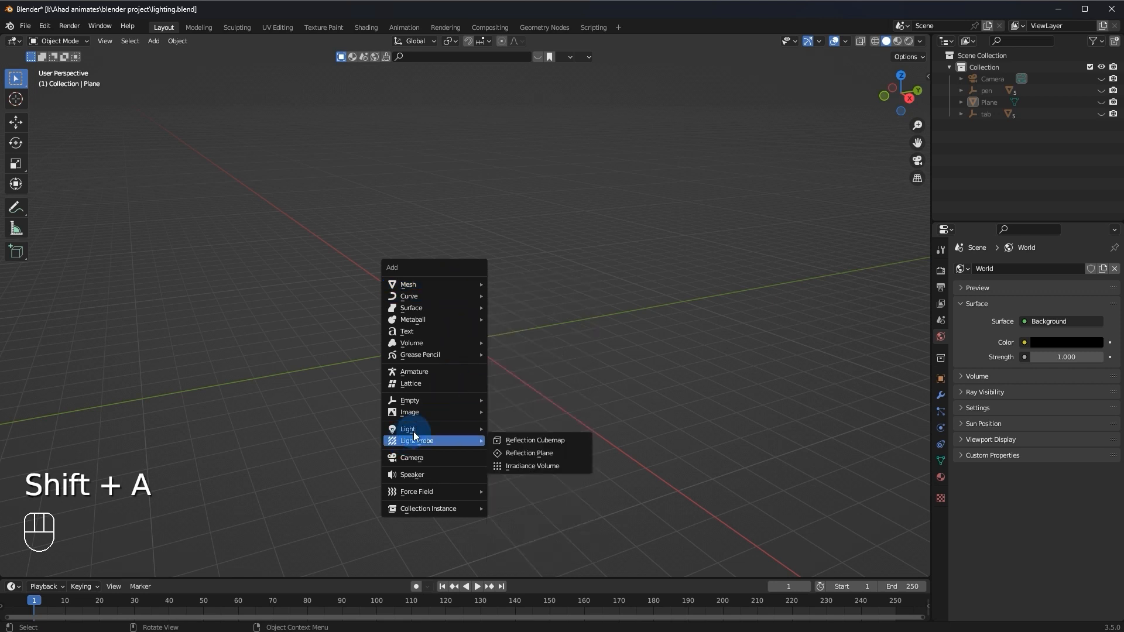
mouse_move(412, 429)
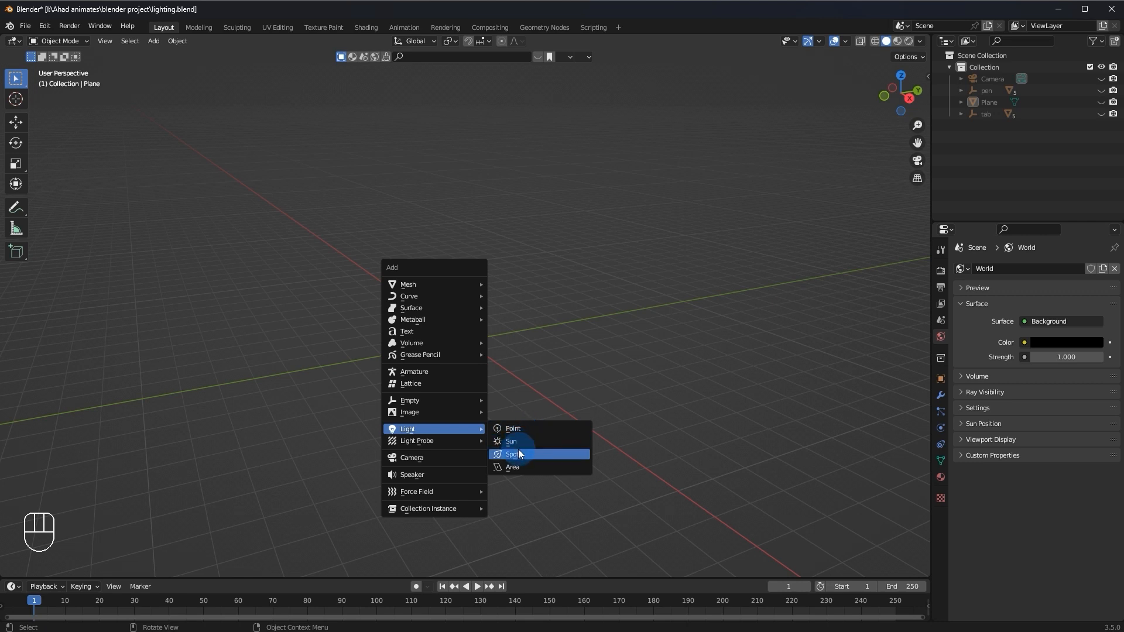
click(516, 429)
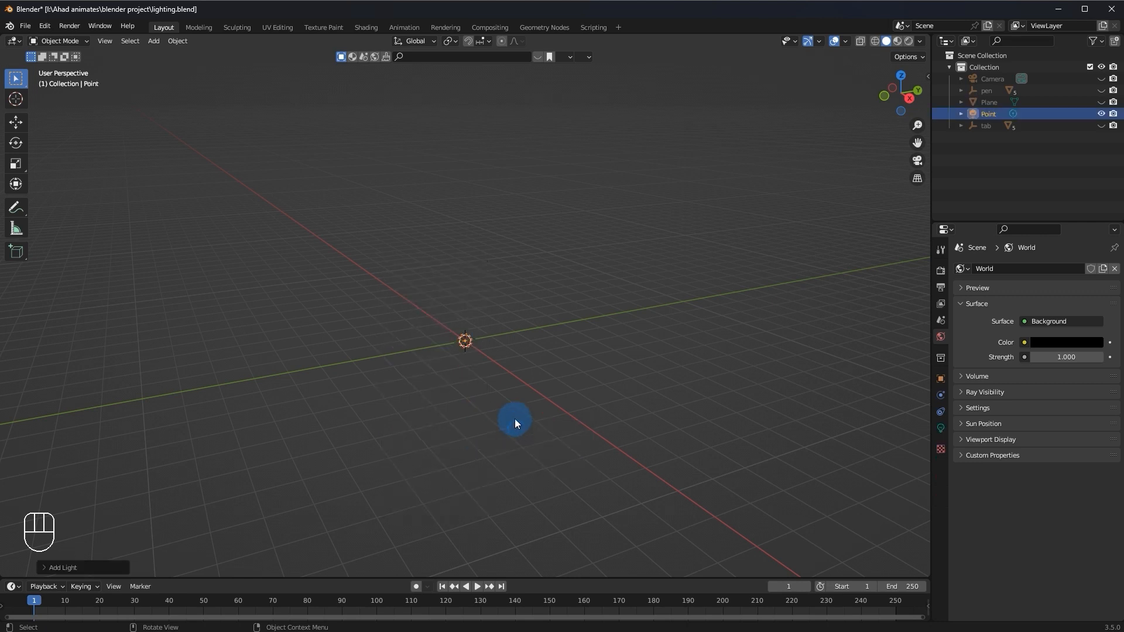
Frame the point light and raise it 1 m along the global Z axis
key(KP_Decimal)
key(g)
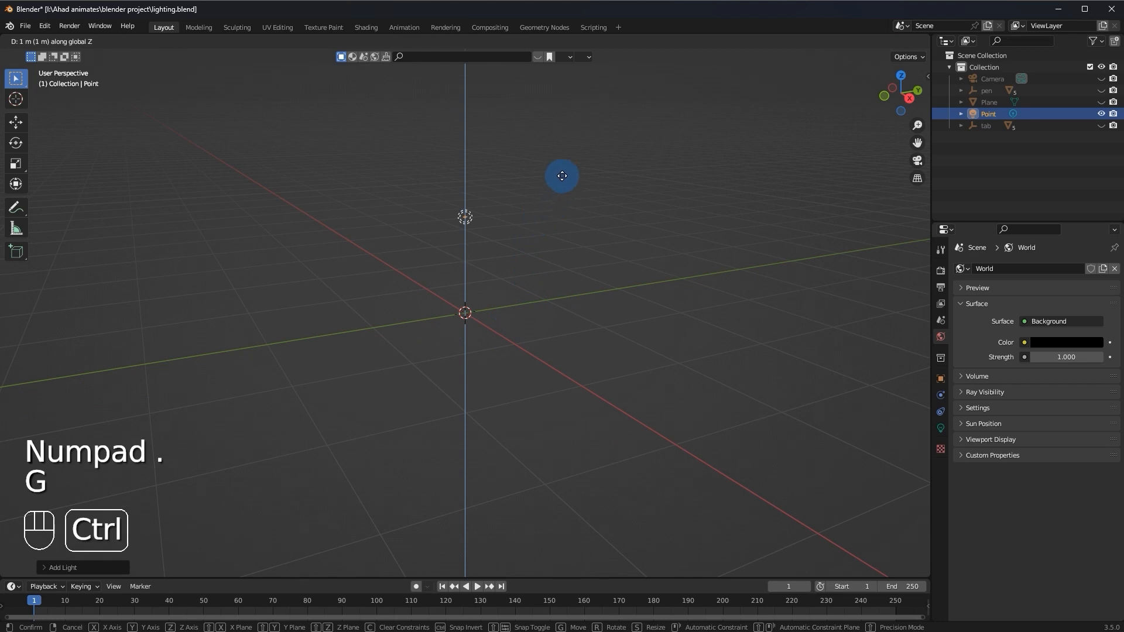
ctrl+click(563, 177)
Reselect the point light and display its light data settings
middle_drag(605, 214, 856, 395)
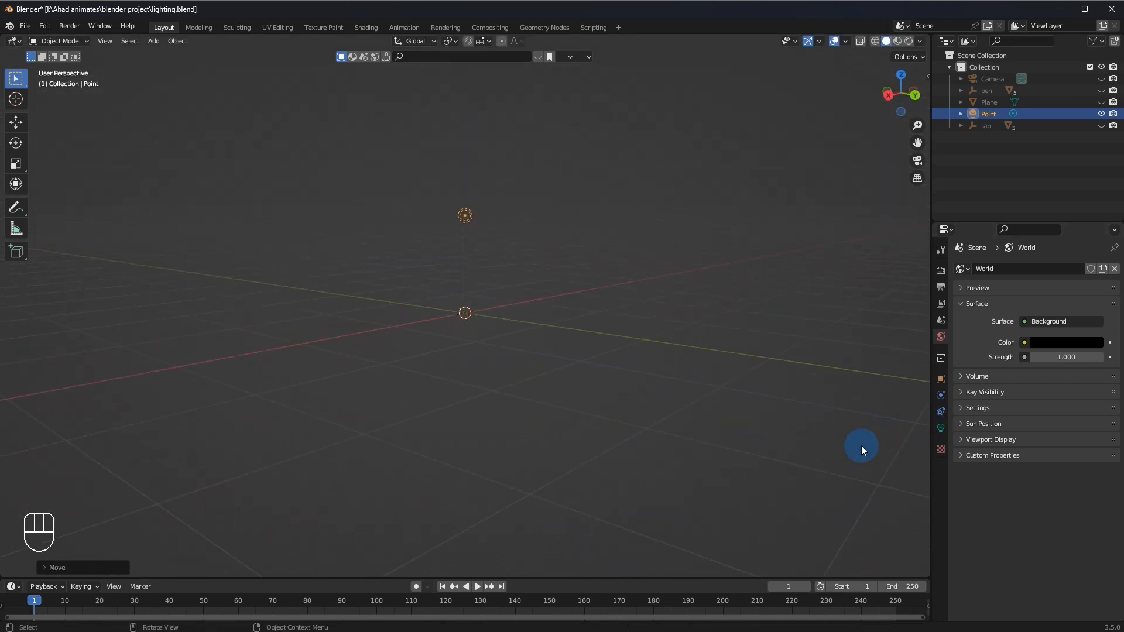
click(503, 228)
click(462, 232)
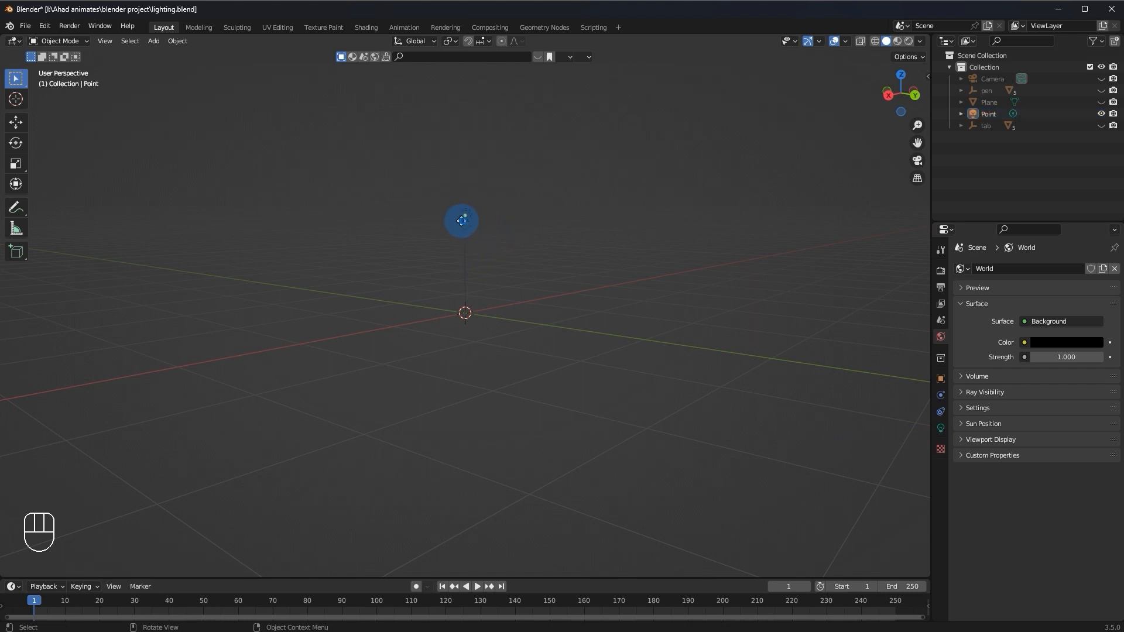
click(938, 431)
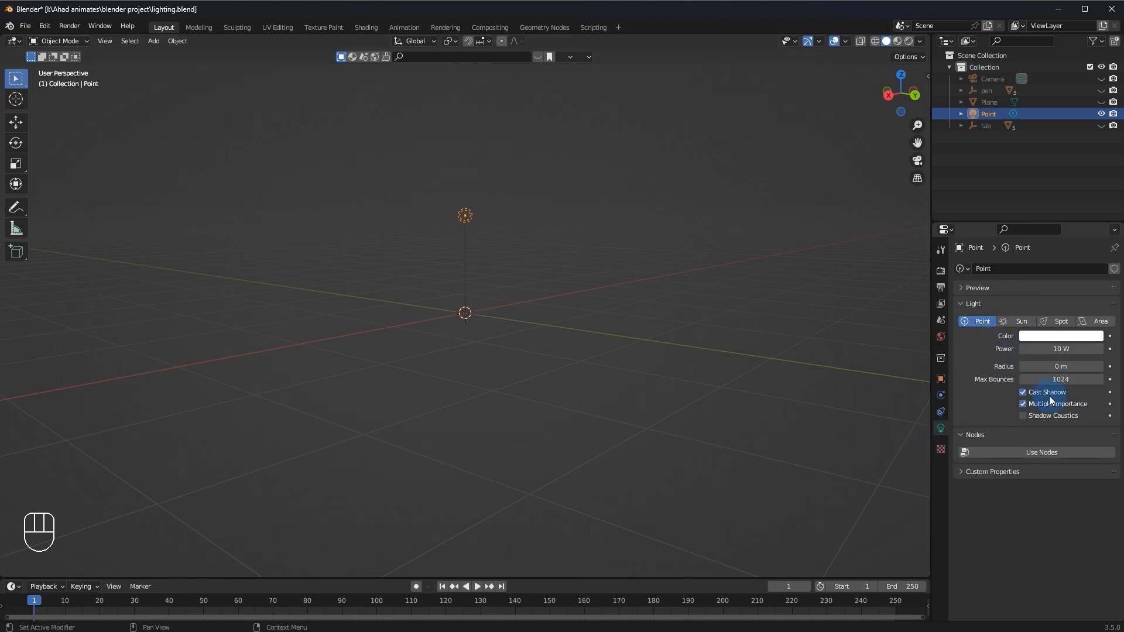
Try annotating a few rays leaving the point light, and undo the strokes
middle_drag(535, 512, 574, 552)
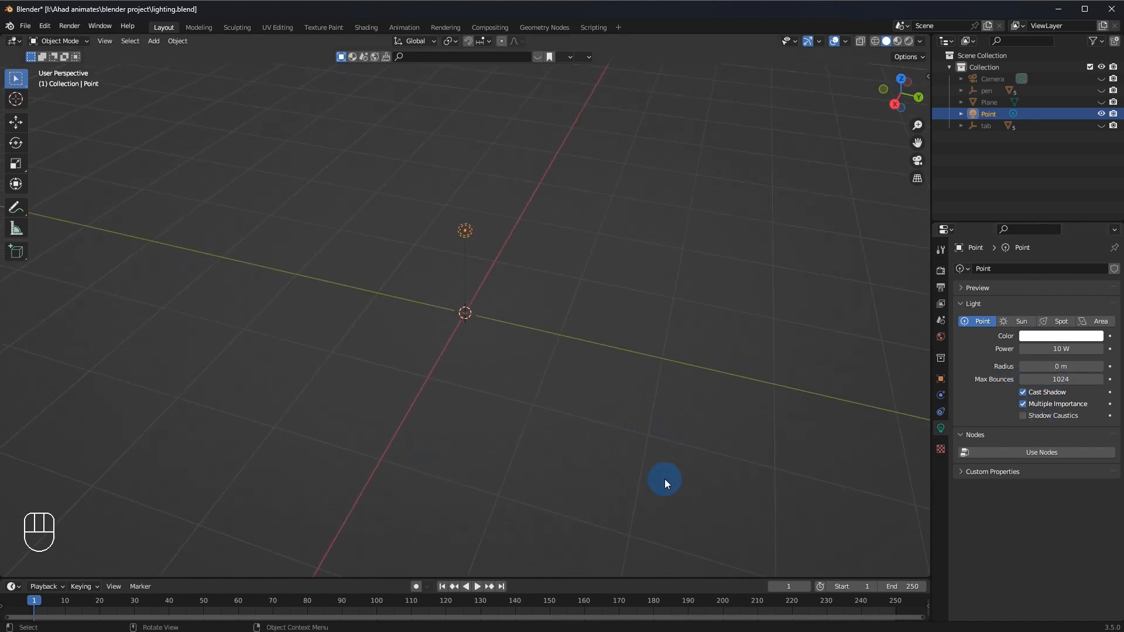
click(14, 211)
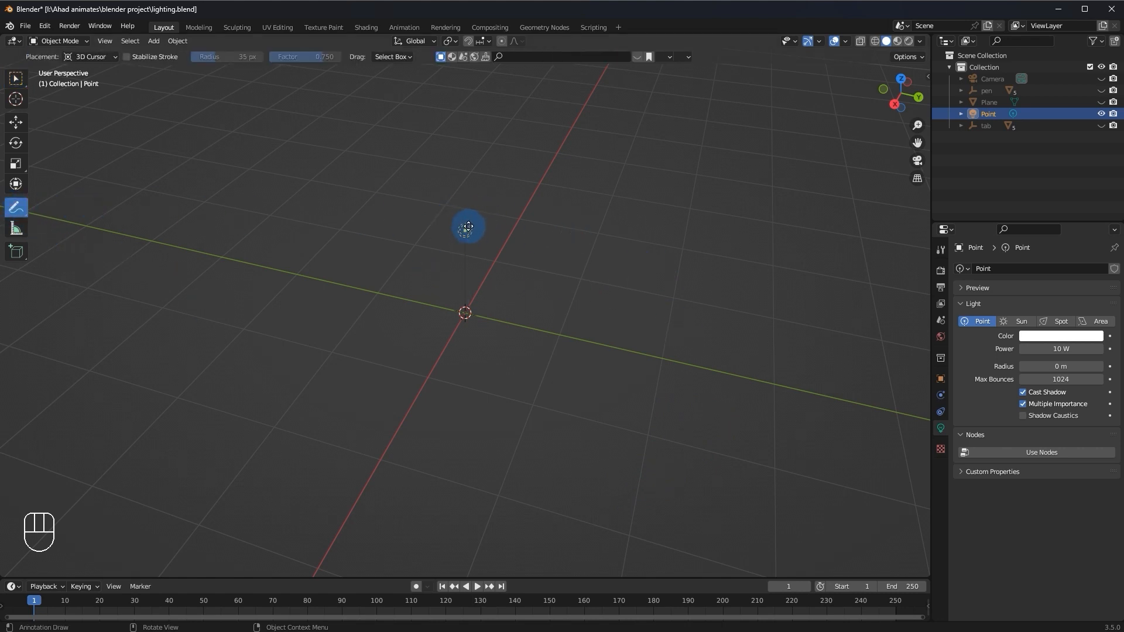
drag(473, 221, 562, 146)
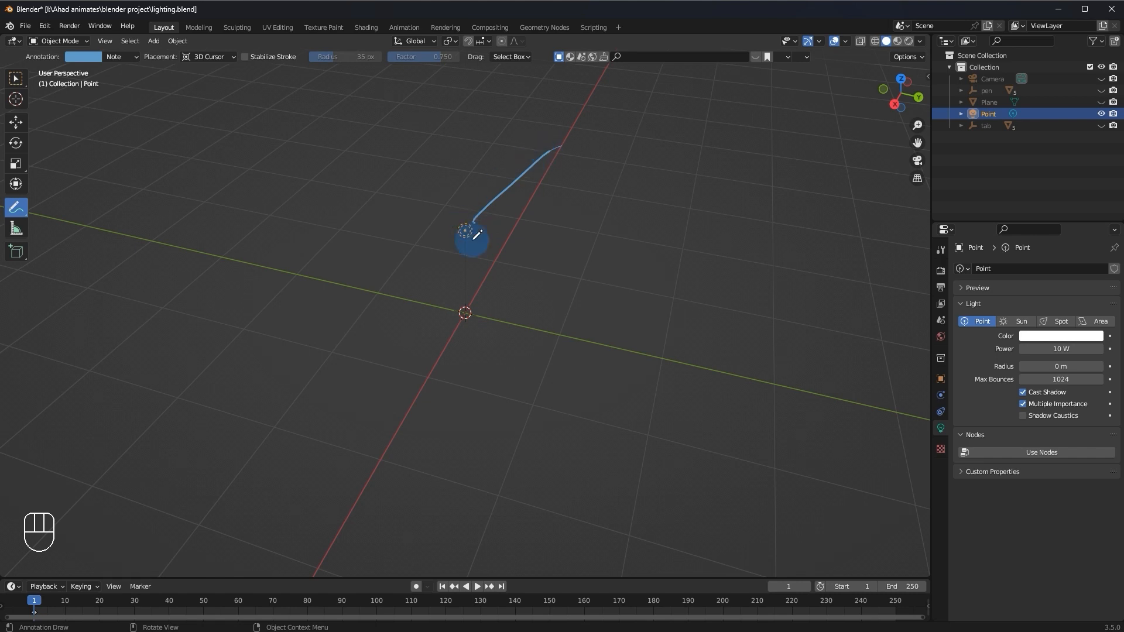
drag(475, 231, 593, 309)
drag(463, 231, 448, 280)
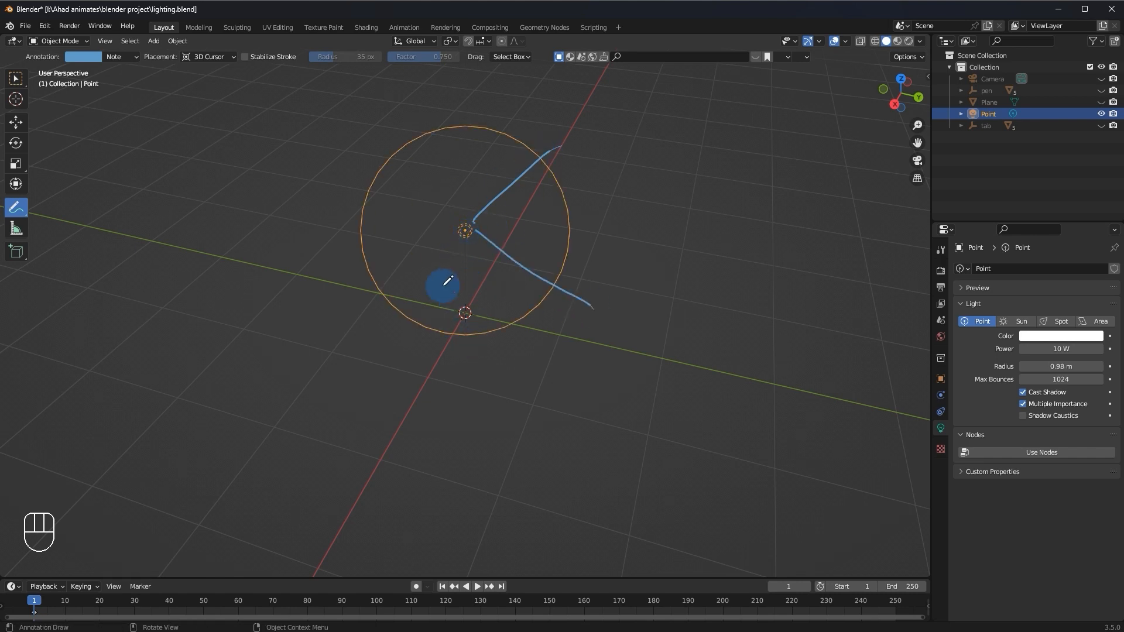
key(ctrl+z)
key(ctrl+z)
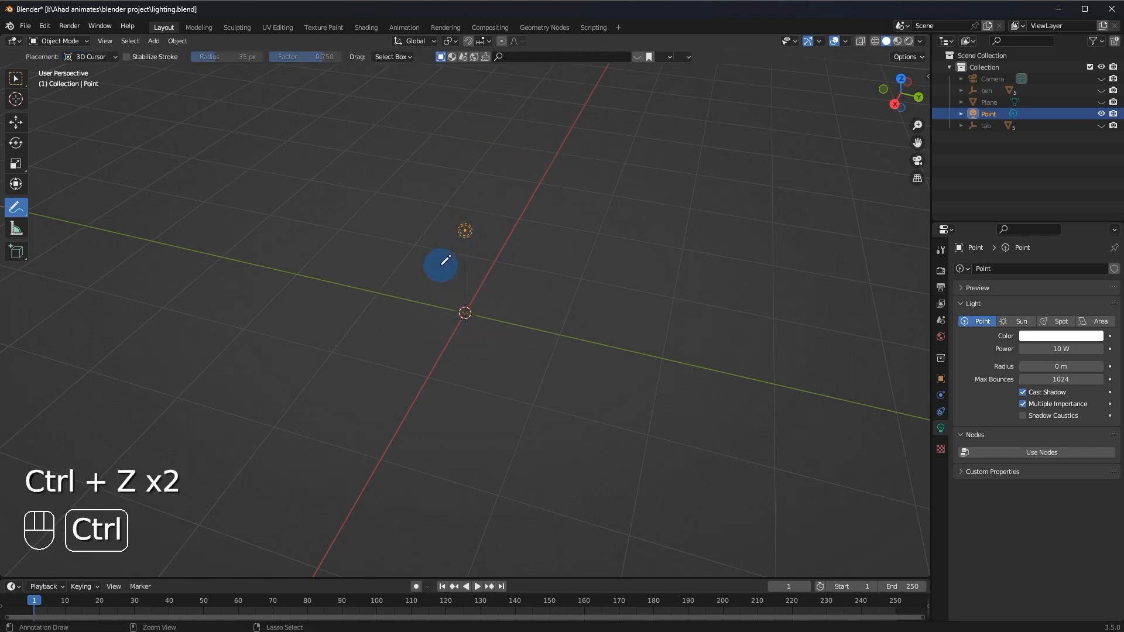
Annotate rays spreading out from the point light in several directions
drag(474, 227, 555, 175)
mouse_move(476, 236)
mouse_down()
mouse_move(525, 313)
mouse_move(342, 299)
mouse_up()
mouse_move(355, 188)
mouse_down()
mouse_move(457, 221)
mouse_move(490, 163)
mouse_up()
drag(452, 235, 347, 240)
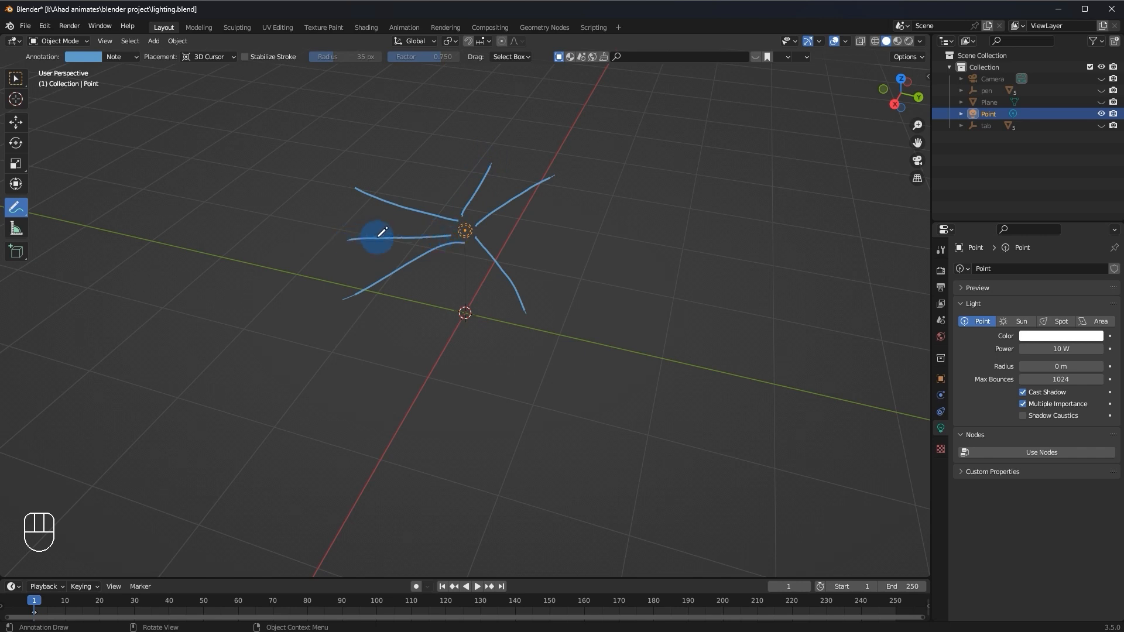
drag(466, 251, 429, 285)
mouse_move(501, 212)
middle_down()
mouse_move(519, 167)
mouse_move(560, 134)
middle_up()
middle_drag(460, 190, 502, 225)
Undo all the annotated rays around the point light and return to the box selection tool
key(ctrl+z)
key(ctrl+z)
key(ctrl+z)
key(ctrl+z)
key(ctrl+z)
key(ctrl+z)
key(ctrl+z)
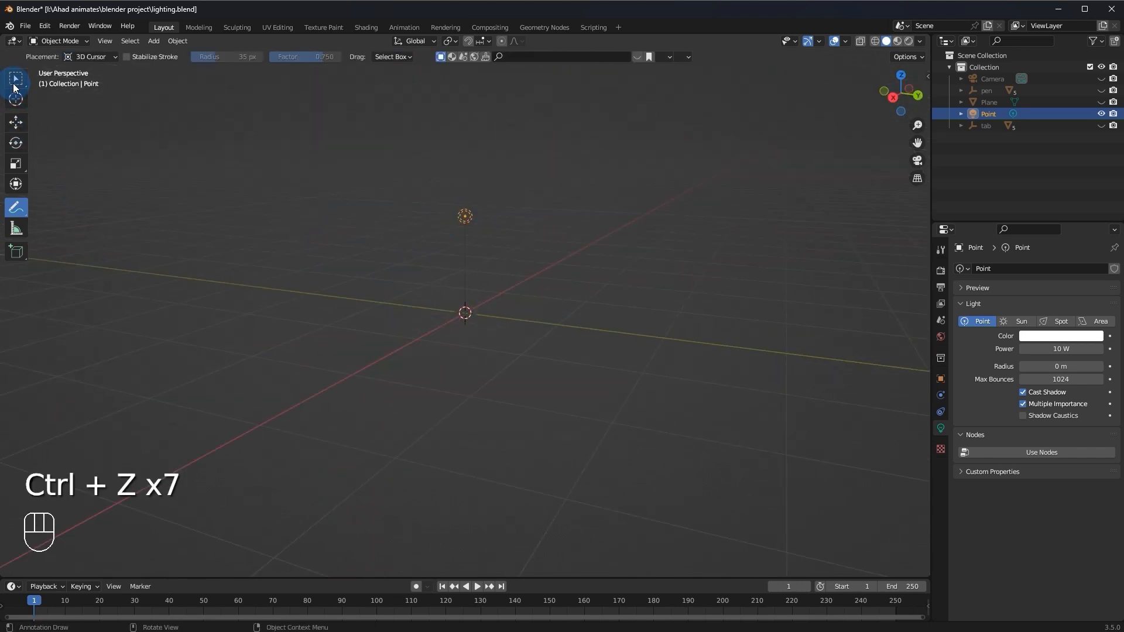
click(15, 80)
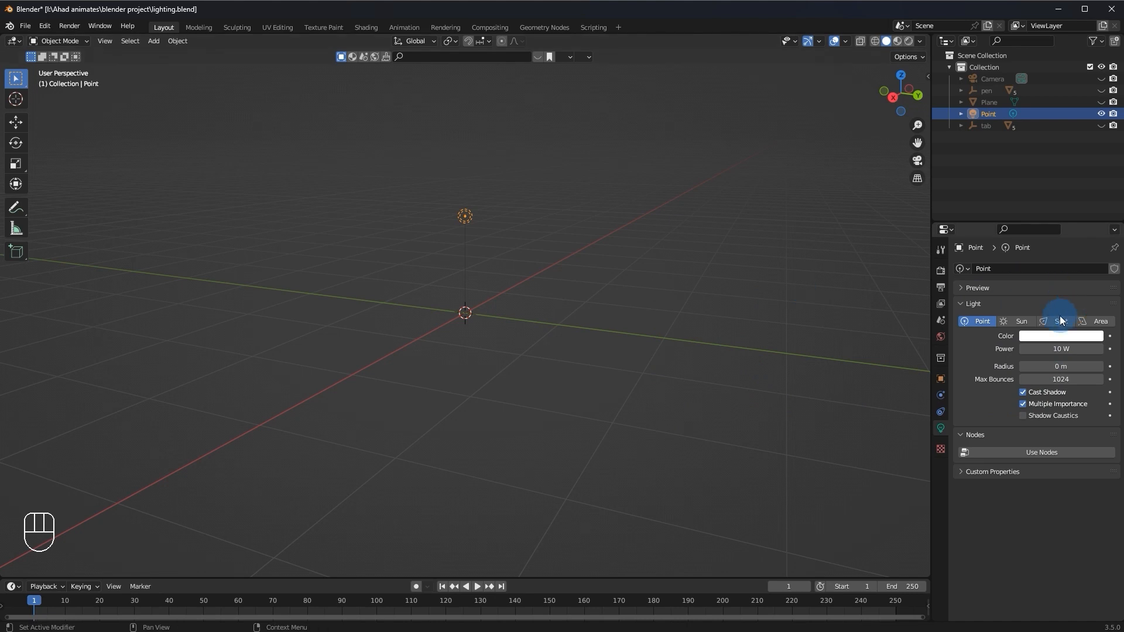
Preview the light as Sun, Spot and Area types, and set it back to Point
click(1018, 323)
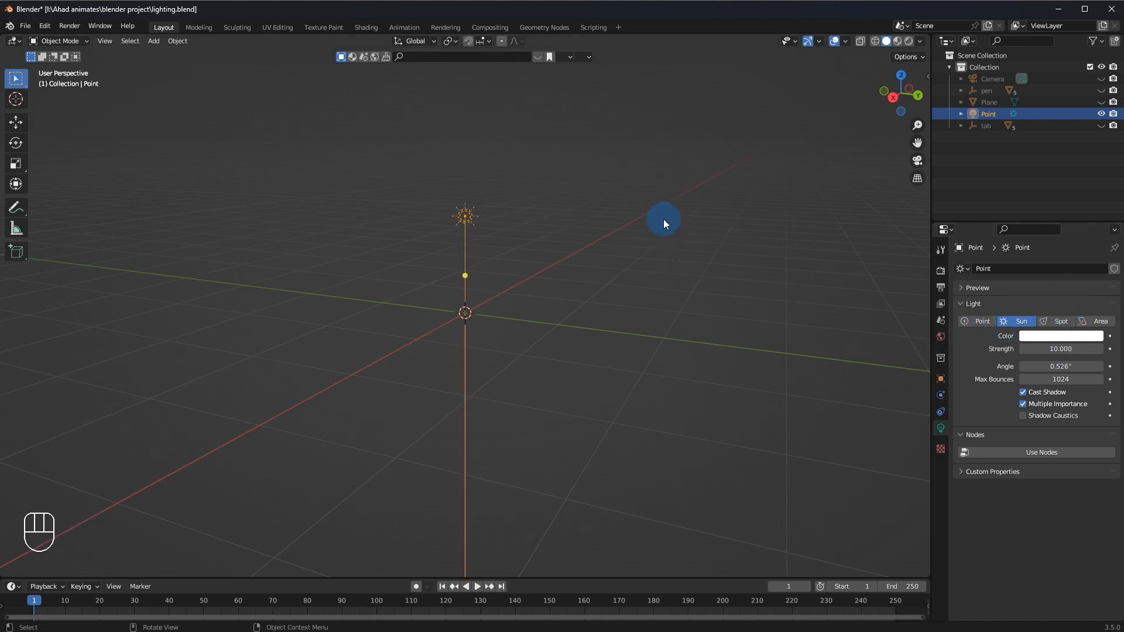
key(shift+a)
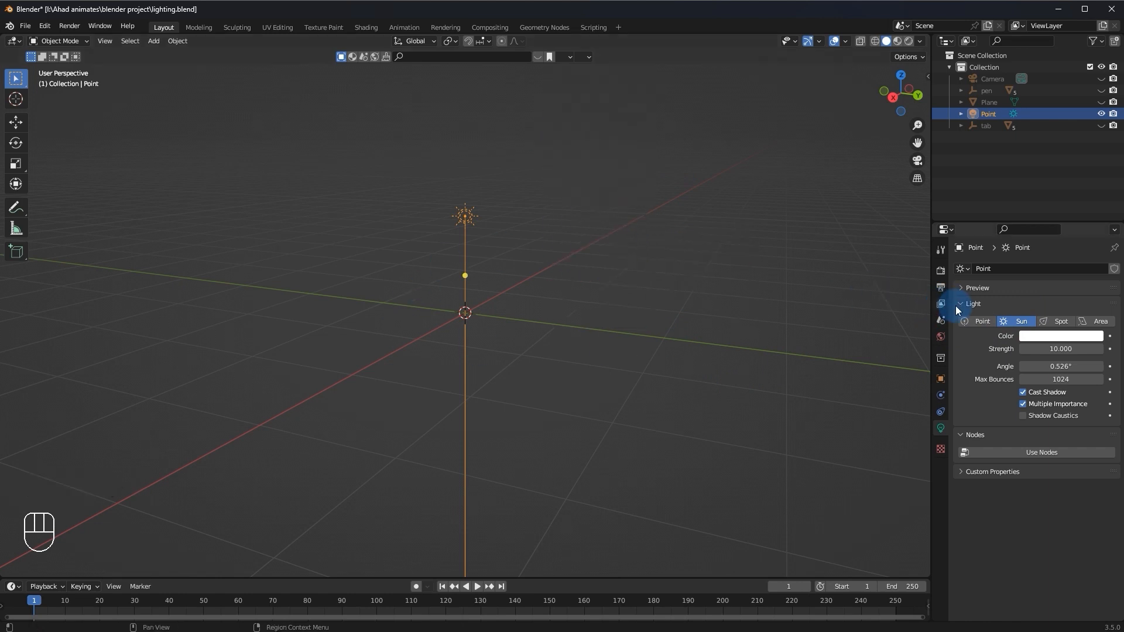
click(1059, 322)
click(1096, 322)
middle_drag(536, 320, 524, 356)
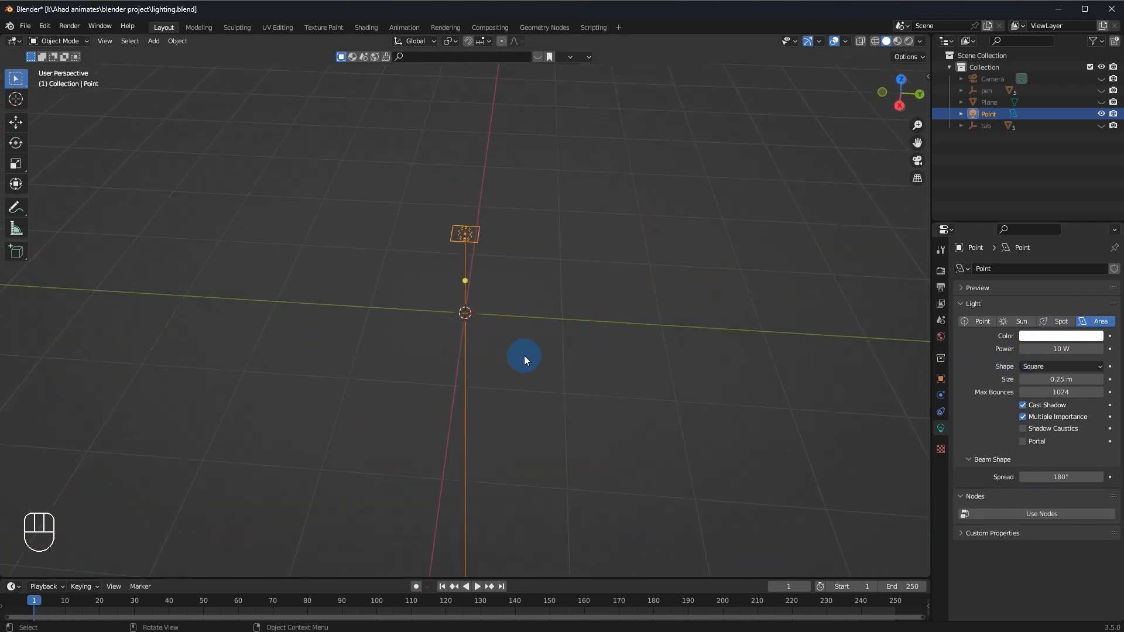
click(1061, 320)
click(992, 322)
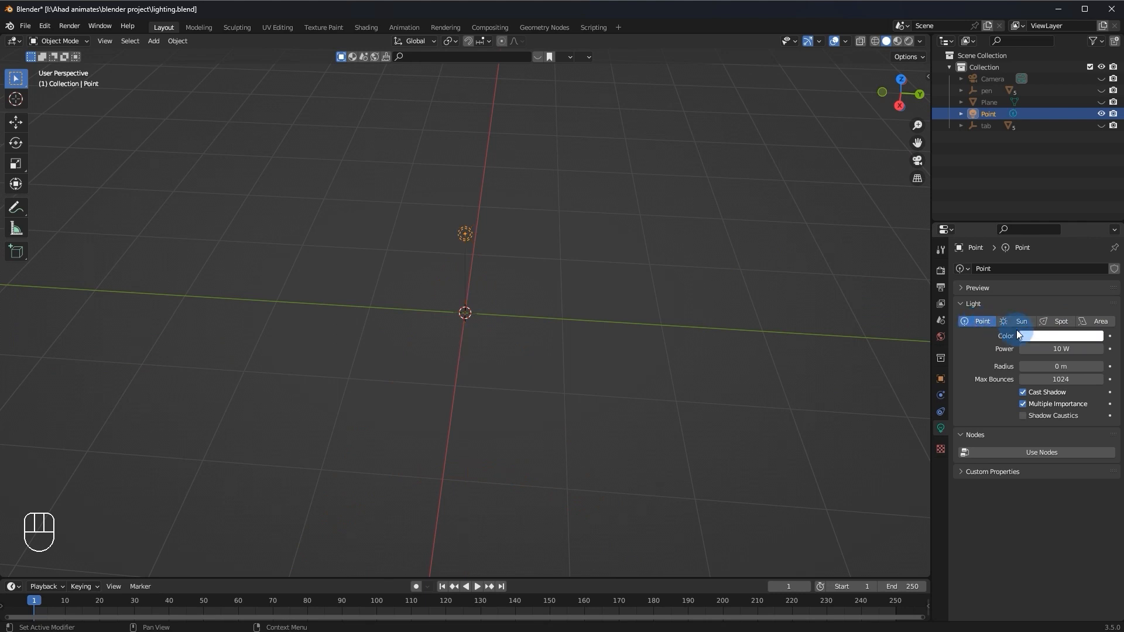
Switch through the light types again, including Spot and Area, ending on Sun
click(1019, 321)
click(976, 321)
click(1014, 322)
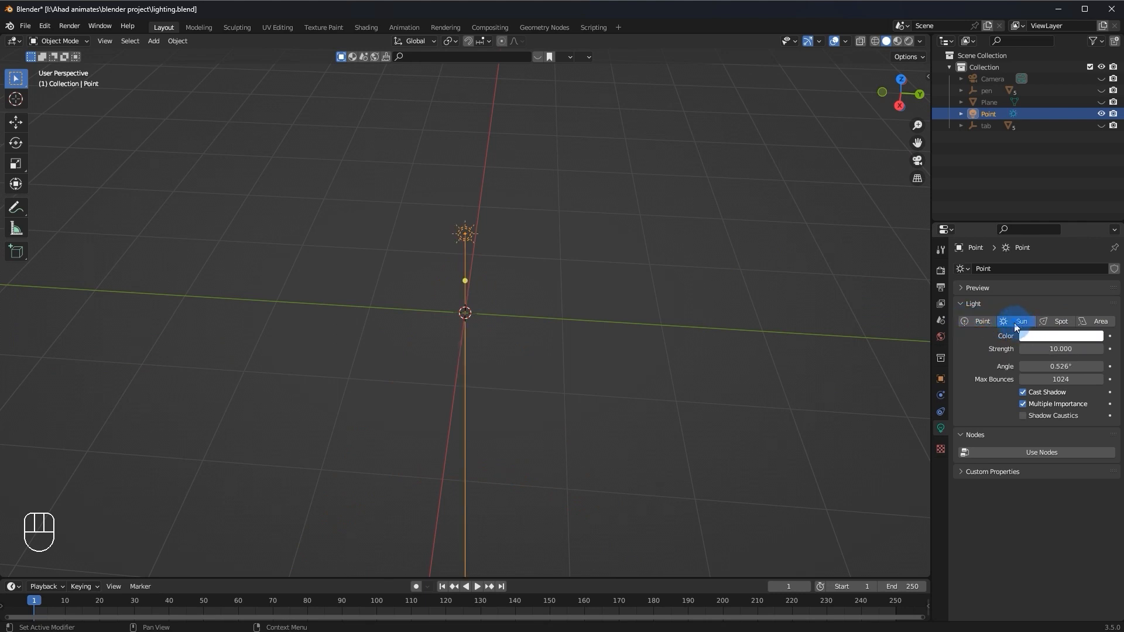
click(1061, 321)
click(1099, 321)
click(1018, 321)
Try a free trackball rotation of the sun light, and undo it
middle_drag(737, 385, 651, 339)
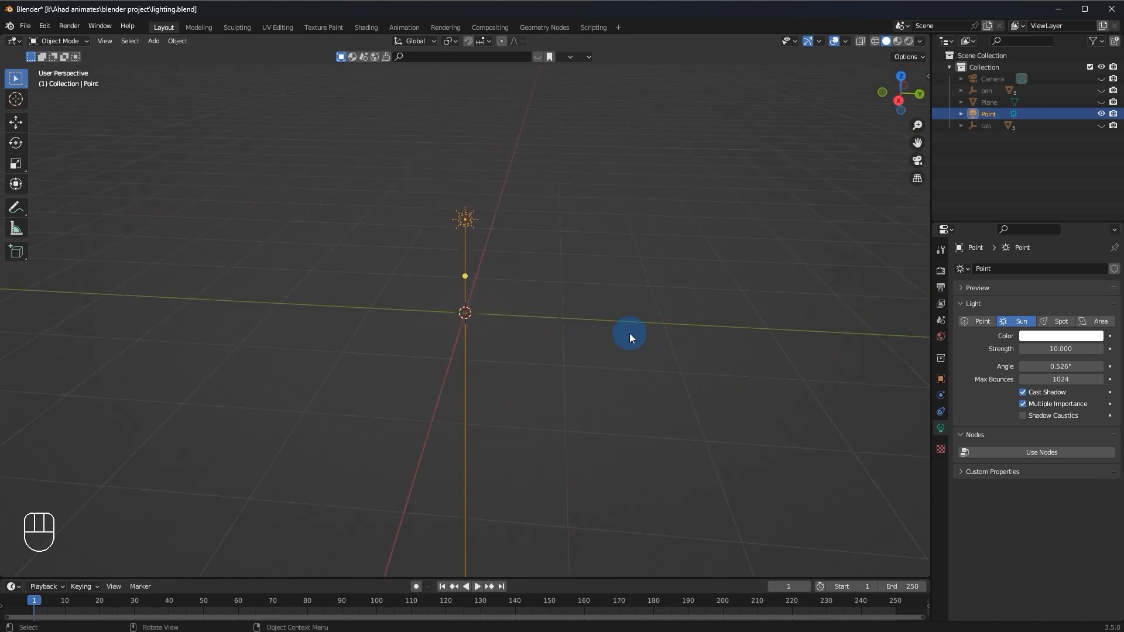
key(r)
key(r)
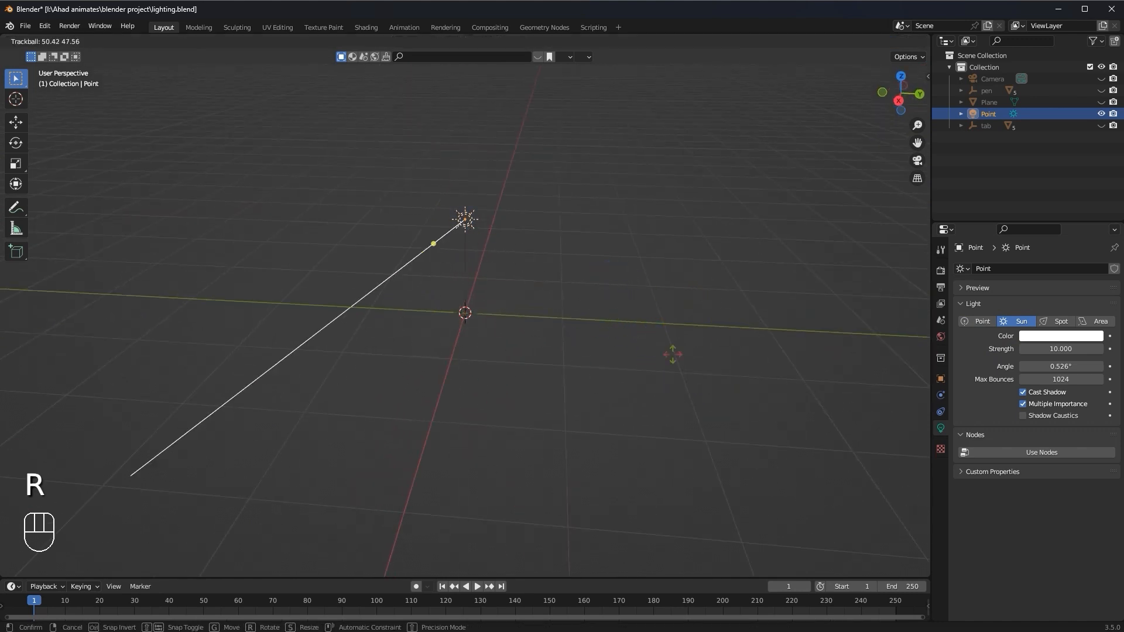
click(616, 358)
key(ctrl+z)
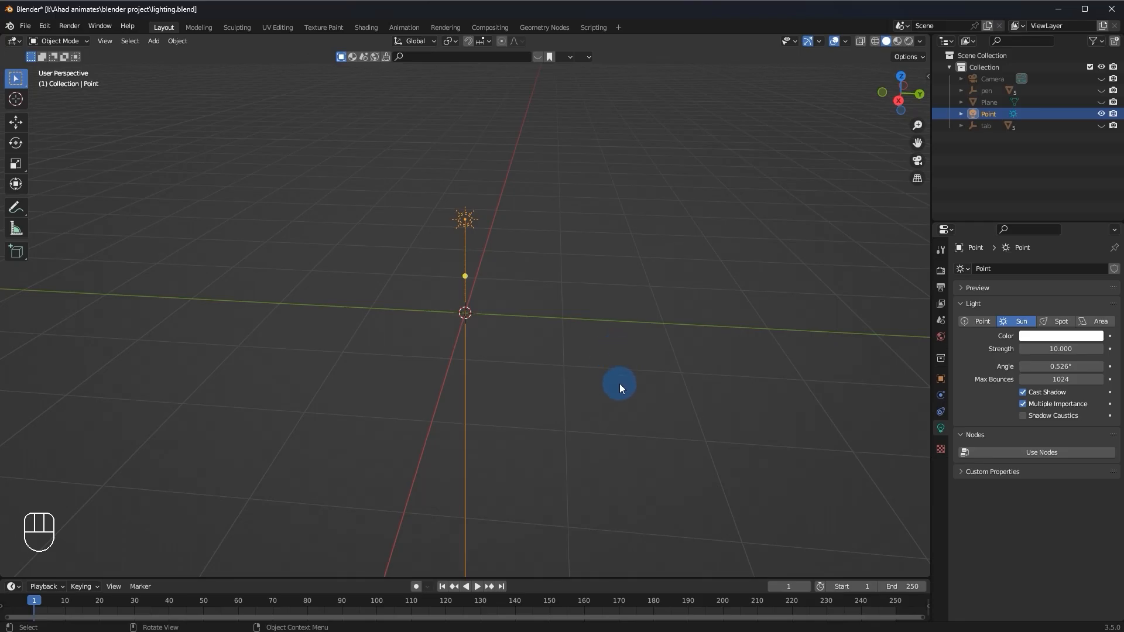
Change the light type to Spot and examine its cone from a low angle
middle_drag(620, 388, 672, 360)
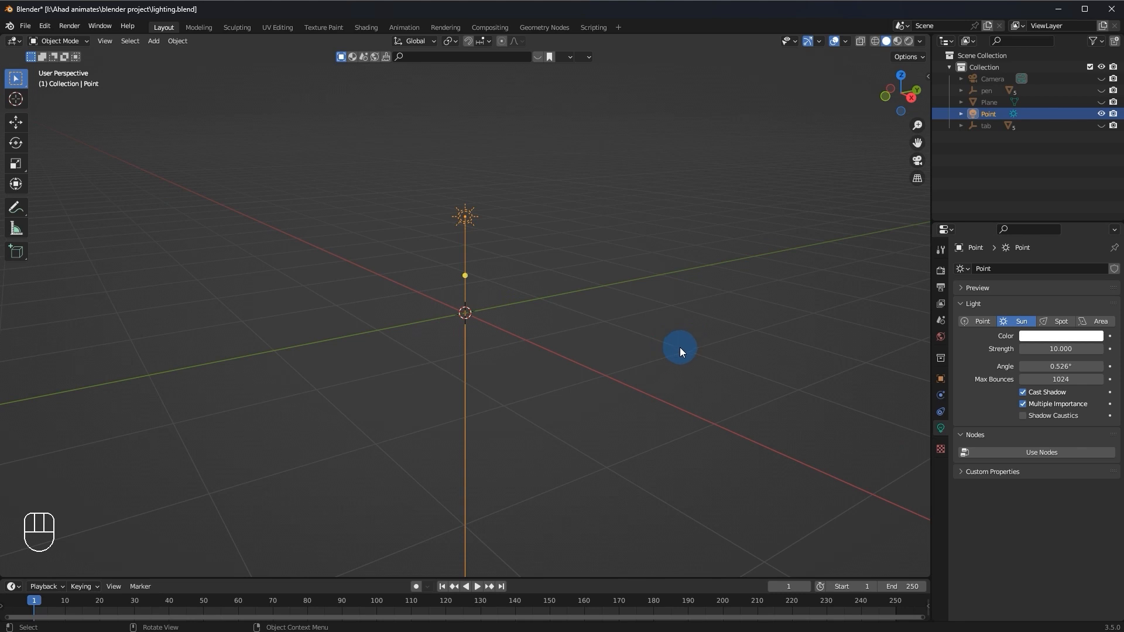
middle_drag(654, 367, 626, 415)
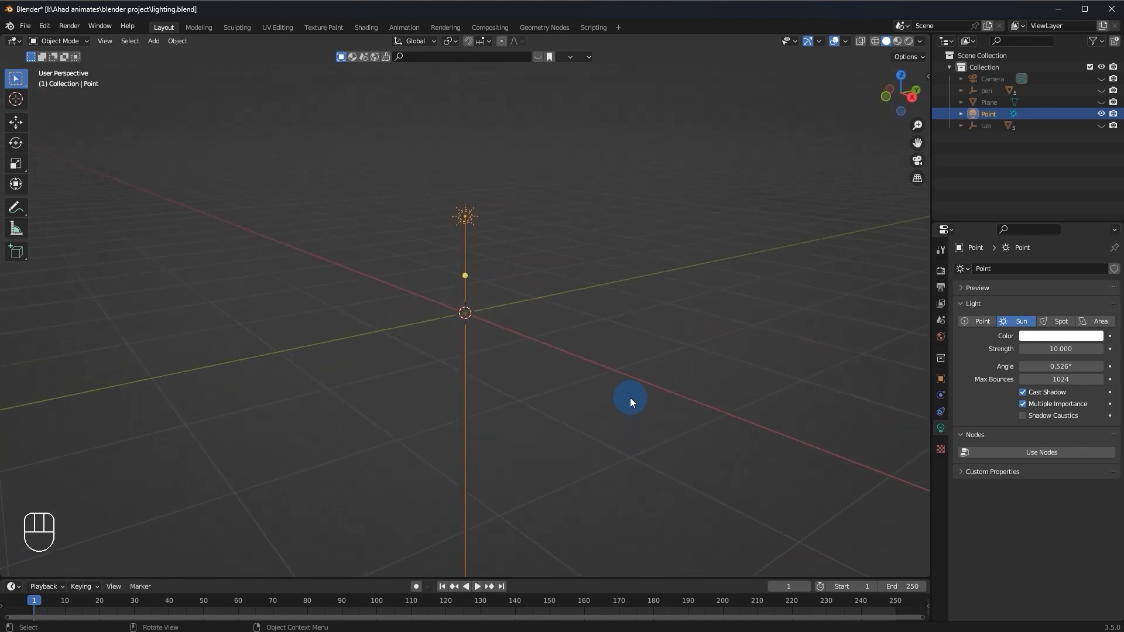
middle_drag(664, 337, 618, 351)
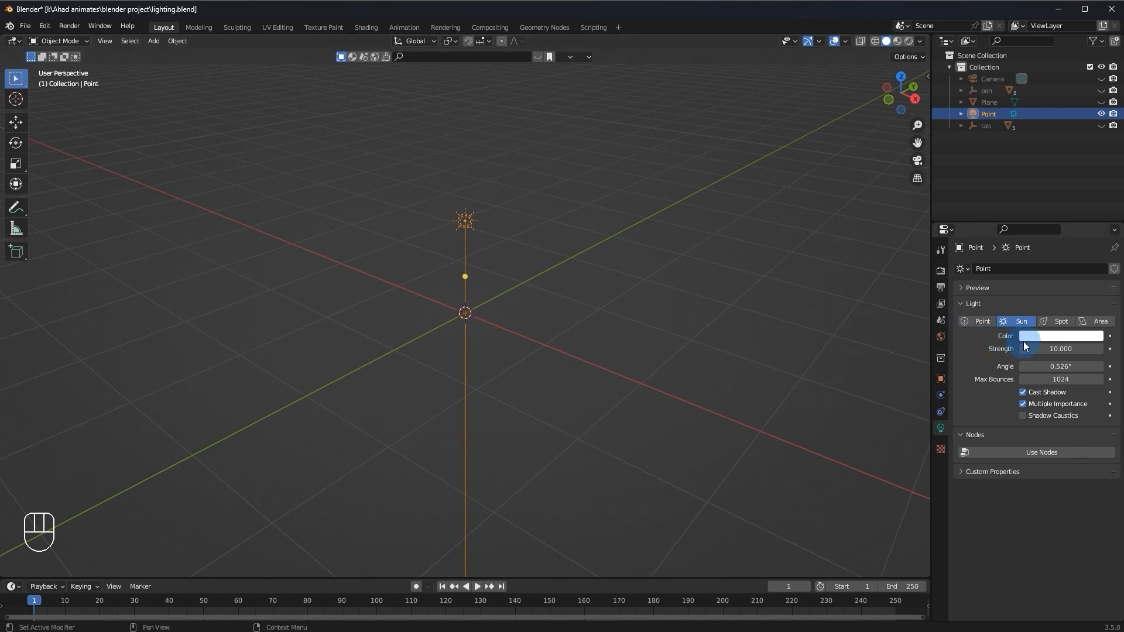
click(1060, 323)
ctrl+middle_drag(677, 314, 450, 293)
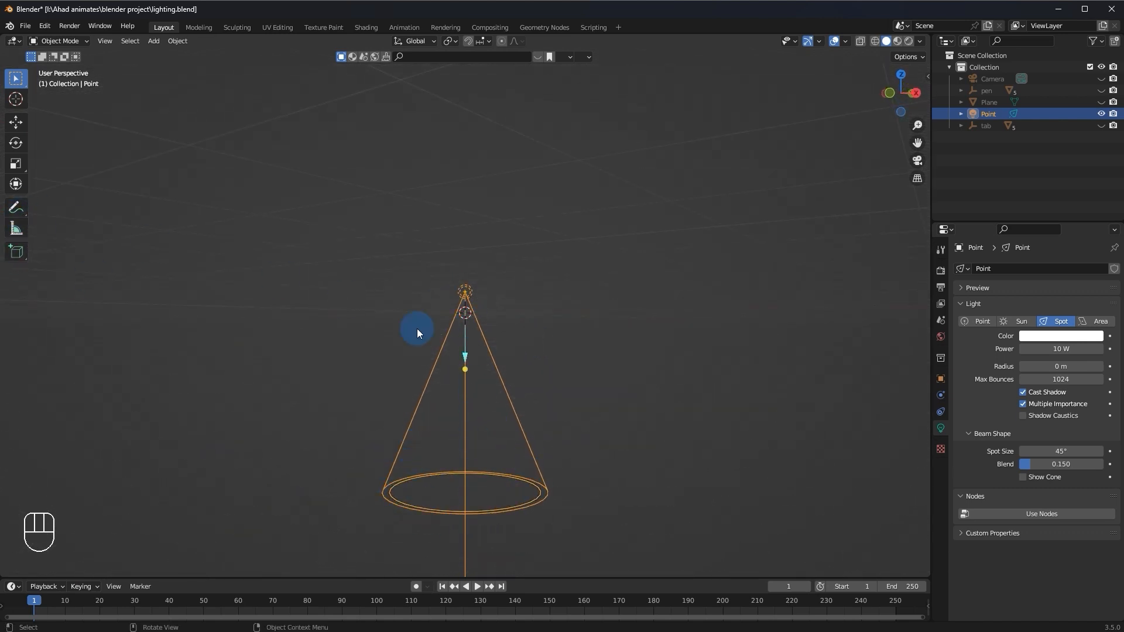
Try an annotation stroke along the spot light's cone, undo it, and restore the Spot type
click(16, 208)
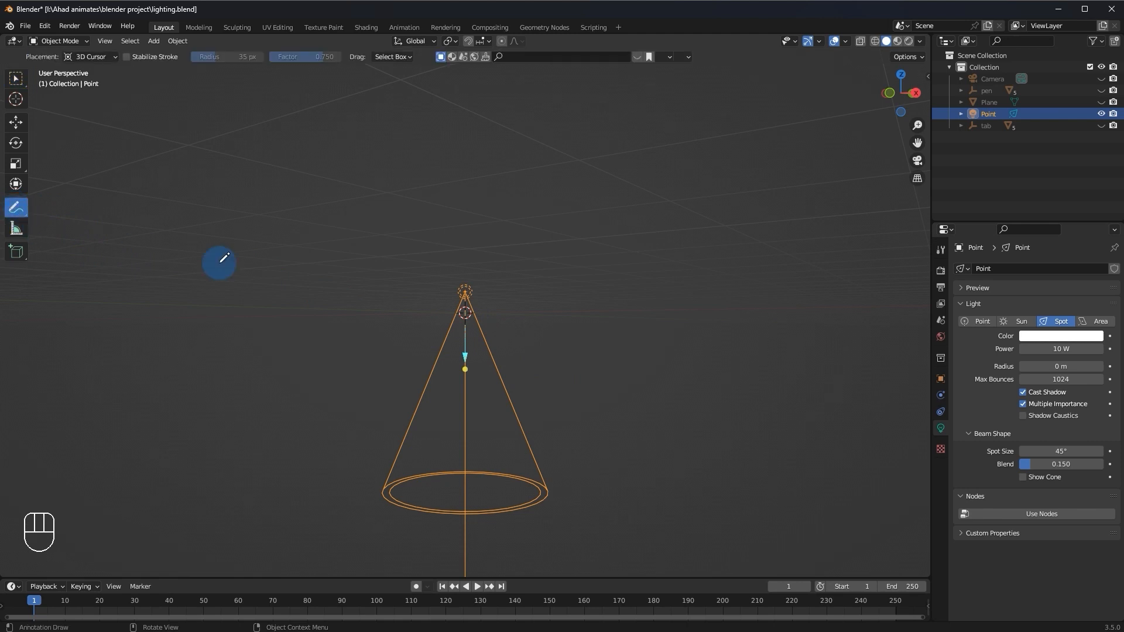
drag(526, 276, 484, 475)
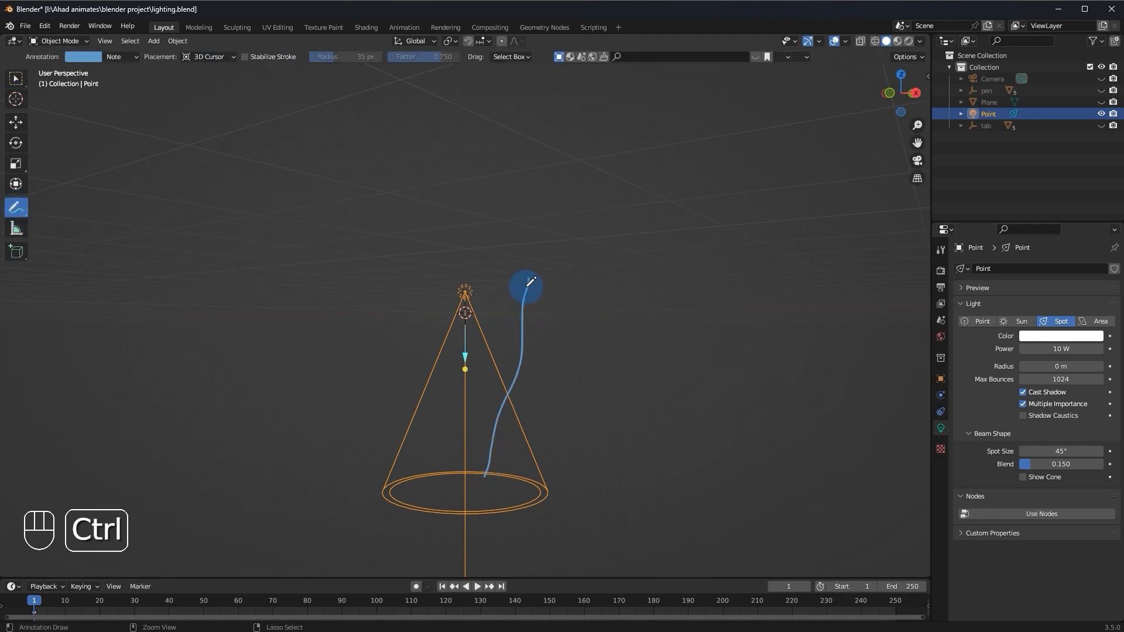
key(ctrl+z)
key(ctrl+z)
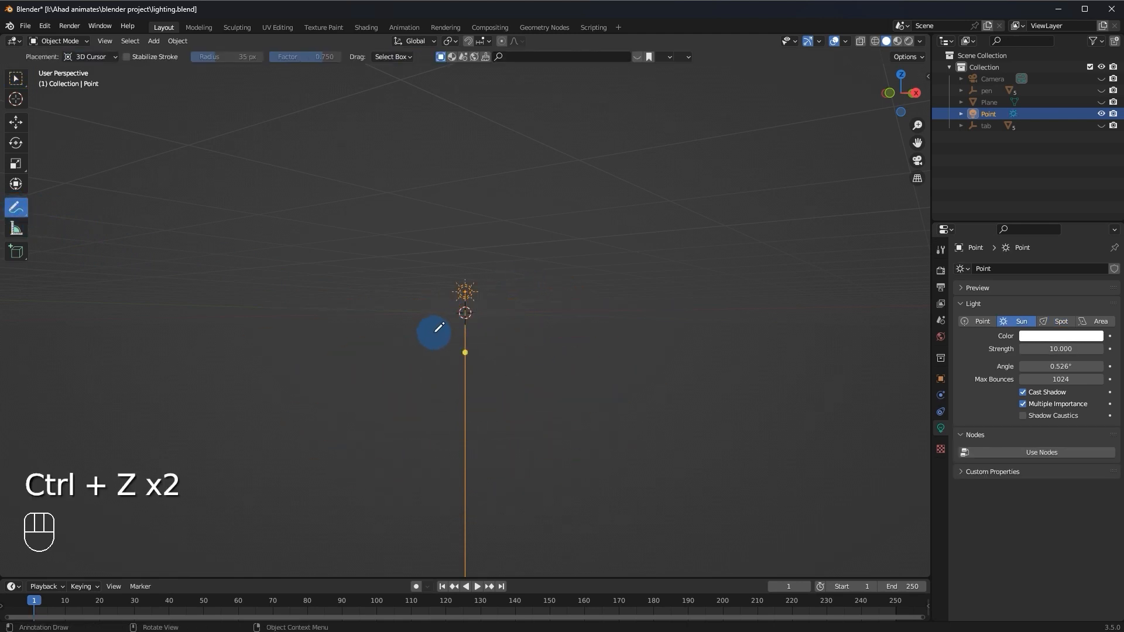
key(ctrl+shift+z)
key(ctrl+shift+z)
Annotate a freehand cone with a rounded base beside the spot light
mouse_move(546, 282)
mouse_down()
mouse_move(620, 338)
mouse_move(667, 439)
mouse_up()
mouse_move(561, 463)
mouse_down()
mouse_move(680, 419)
mouse_move(696, 426)
mouse_move(647, 459)
mouse_move(673, 438)
mouse_up()
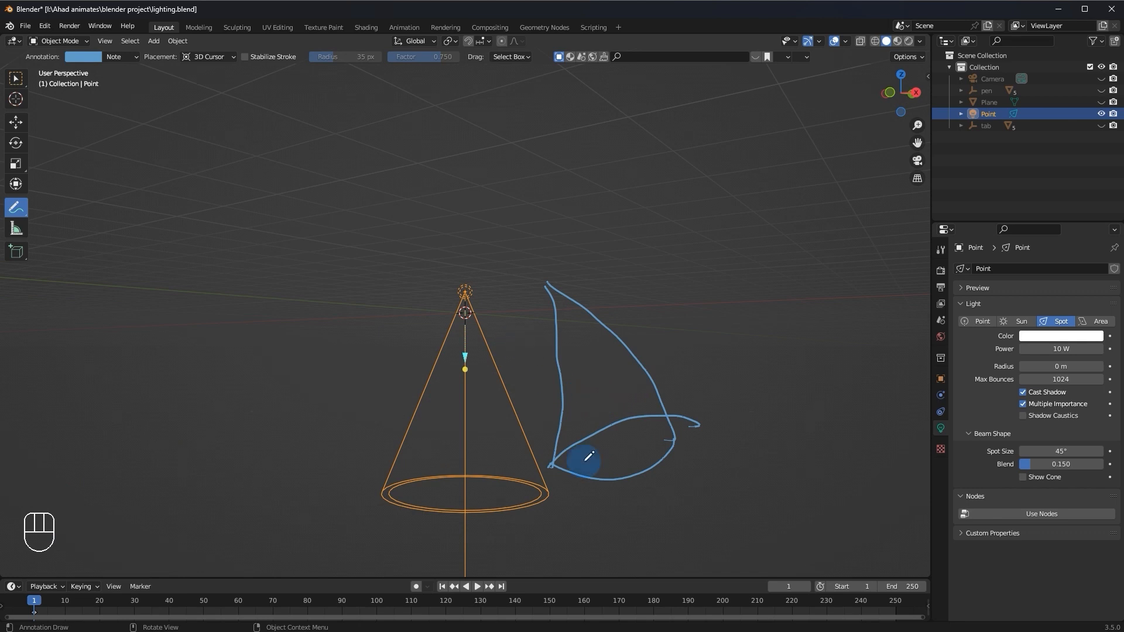
mouse_move(567, 460)
mouse_down()
mouse_move(630, 436)
mouse_move(579, 460)
mouse_up()
Undo the freehand cone annotation strokes beside the spot light
key(ctrl+z)
key(ctrl+z)
key(ctrl+z)
key(ctrl+z)
key(ctrl+z)
mouse_move(567, 367)
middle_down()
mouse_move(567, 432)
mouse_move(546, 394)
middle_up()
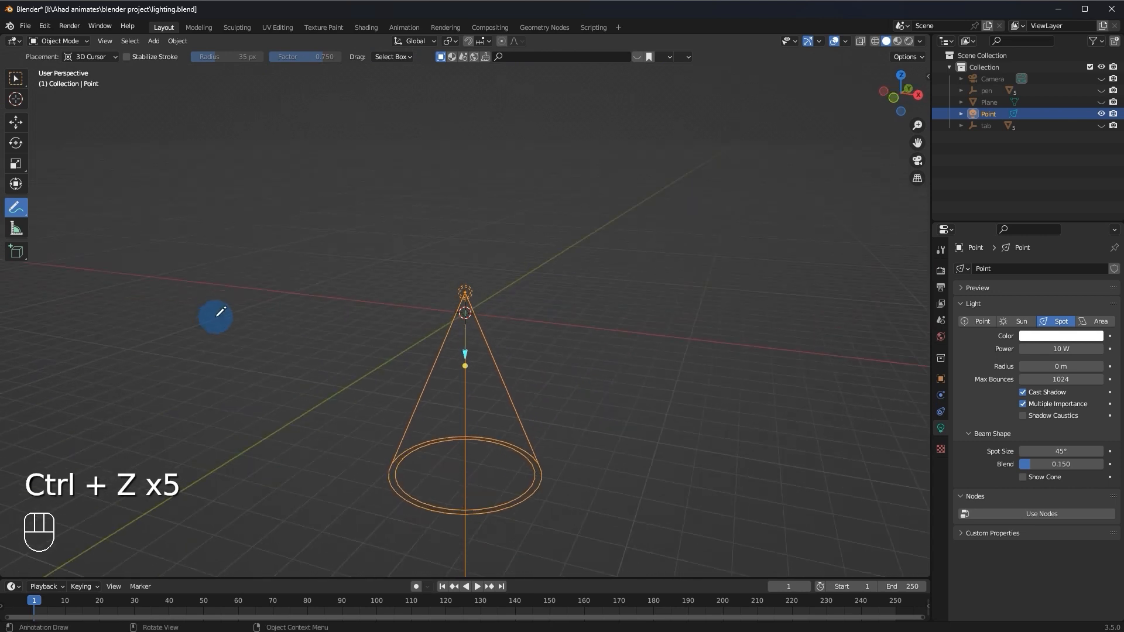
Leave the annotation tool, change the light type to Area, and scale the square light up
click(11, 85)
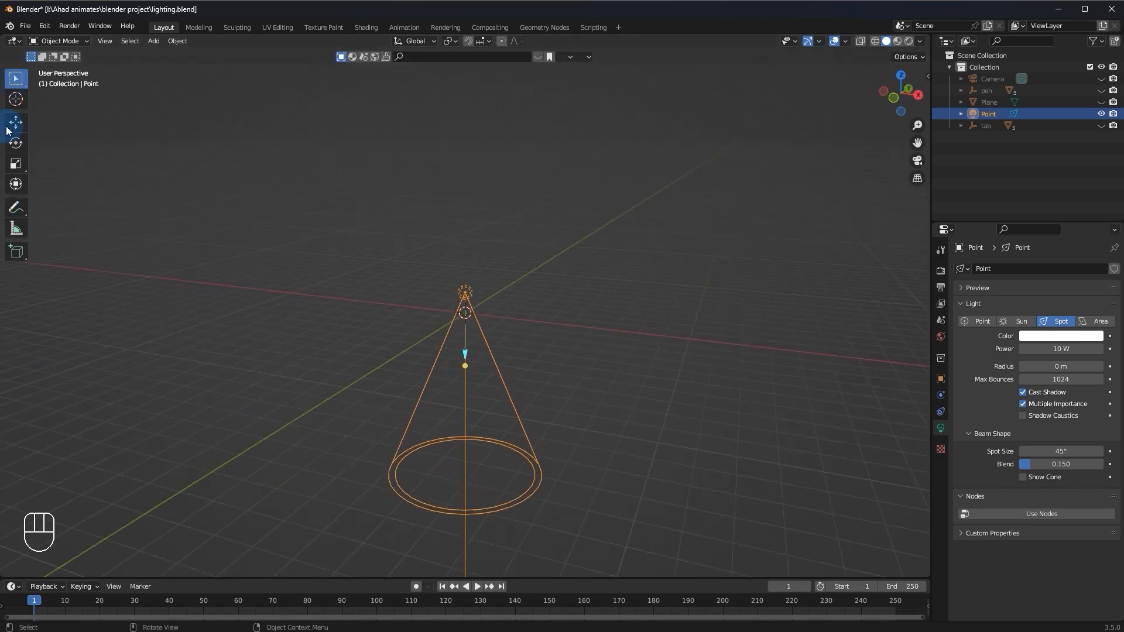
click(1101, 322)
key(s)
click(525, 317)
middle_drag(533, 336, 528, 363)
key(s)
click(557, 332)
ctrl+middle_drag(521, 316, 449, 345)
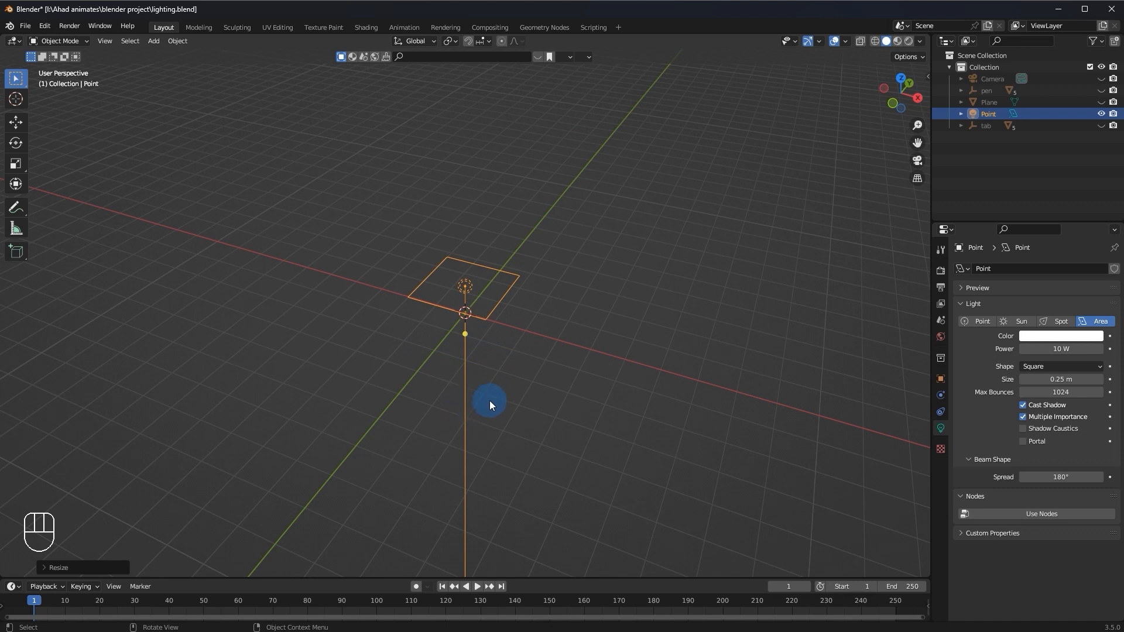
middle_drag(489, 401, 609, 337)
Change the light type to Point and examine it from low and high angles
click(977, 321)
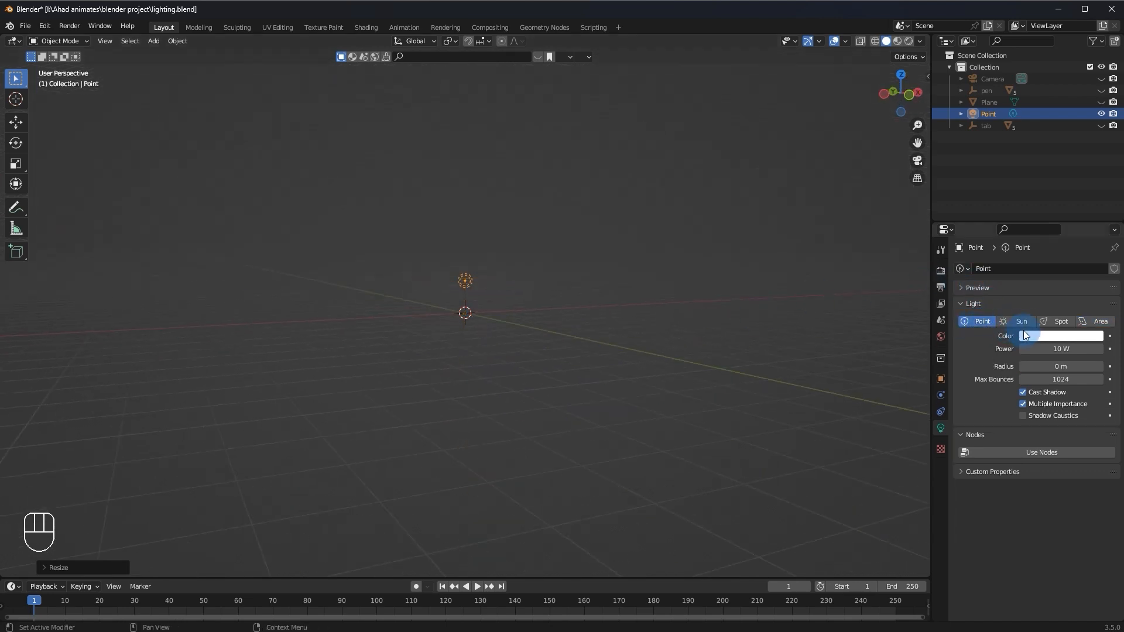
middle_drag(615, 333, 594, 367)
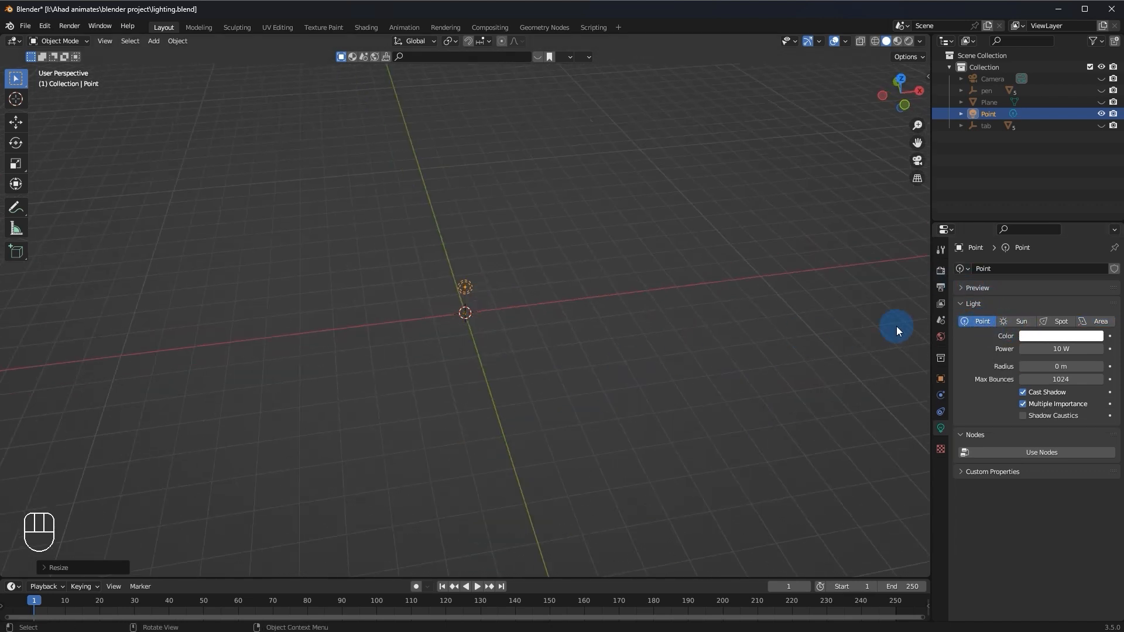
middle_drag(759, 380, 847, 343)
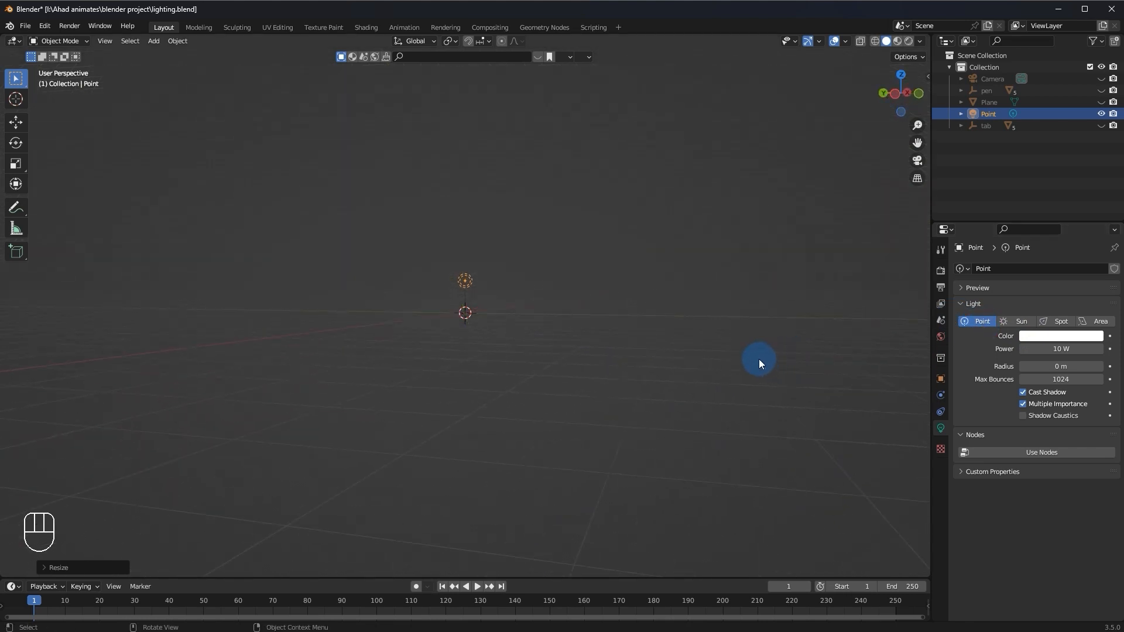
middle_drag(660, 421, 572, 460)
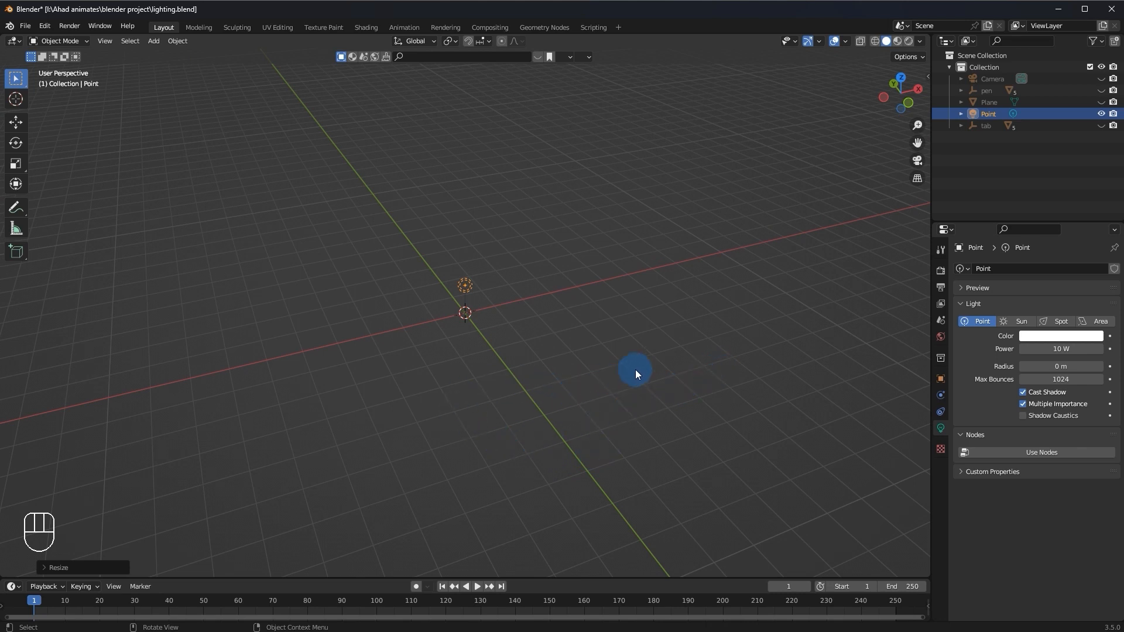
middle_drag(668, 417, 697, 410)
Try the Sun type, return to Point, and delete the light and undo the deletion
click(1019, 323)
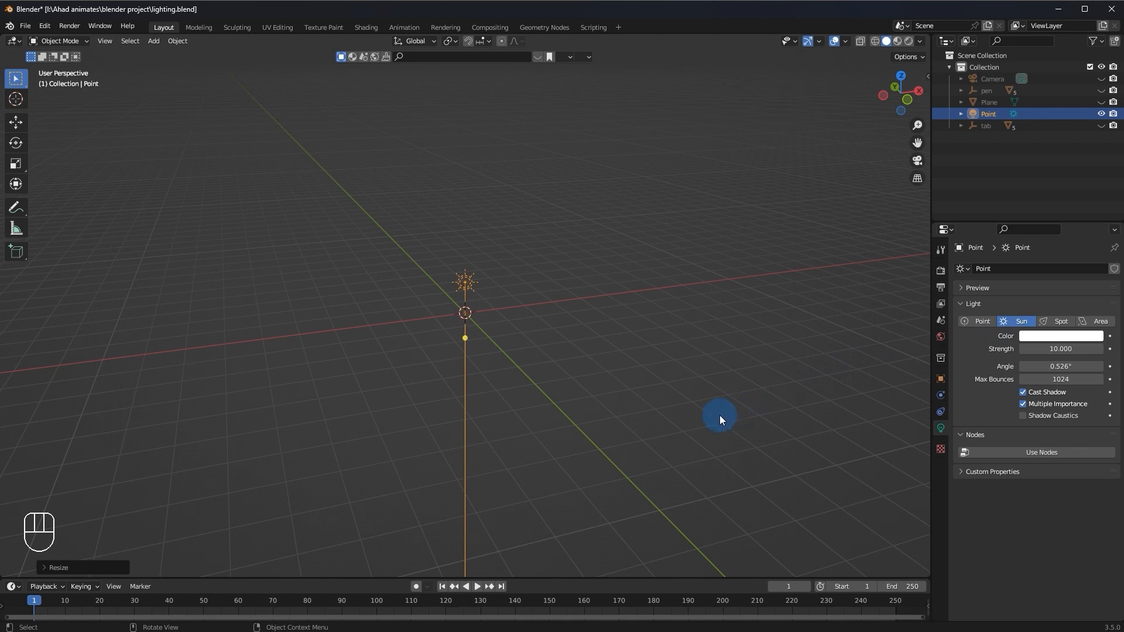
click(992, 322)
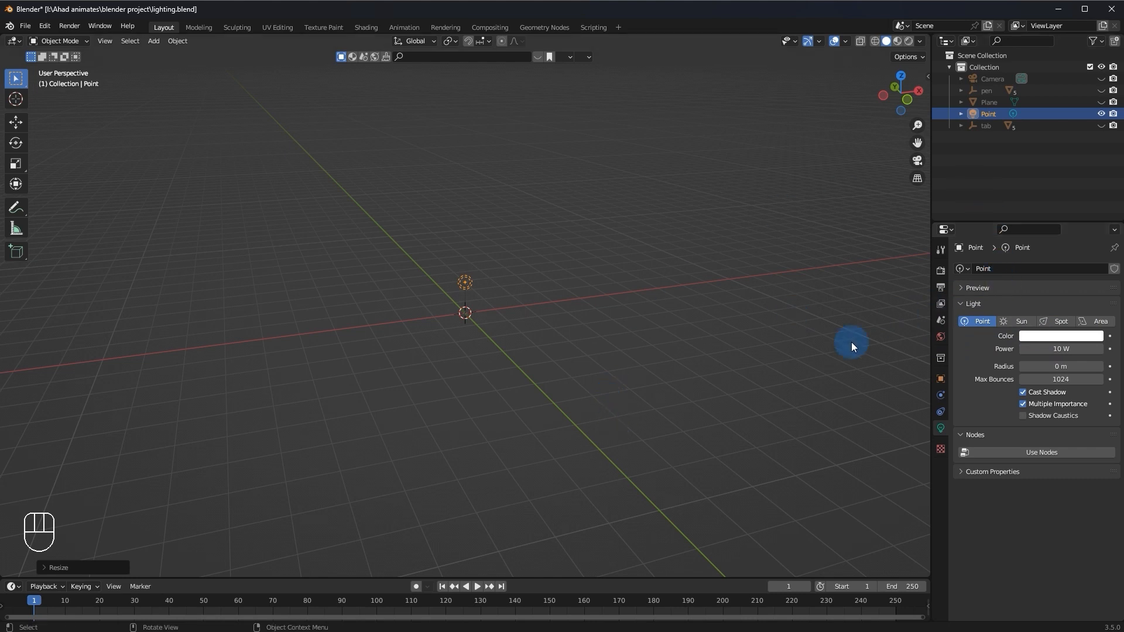
key(Delete)
key(ctrl+z)
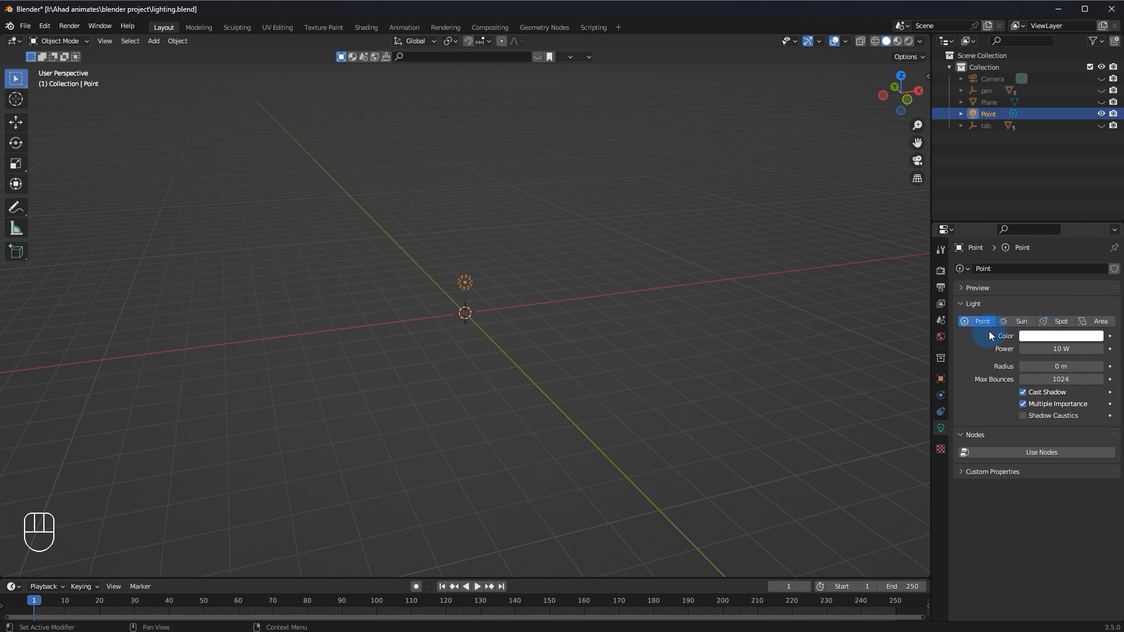
Change the light type to Area, try enlarging the light, and undo the scaling
click(1098, 321)
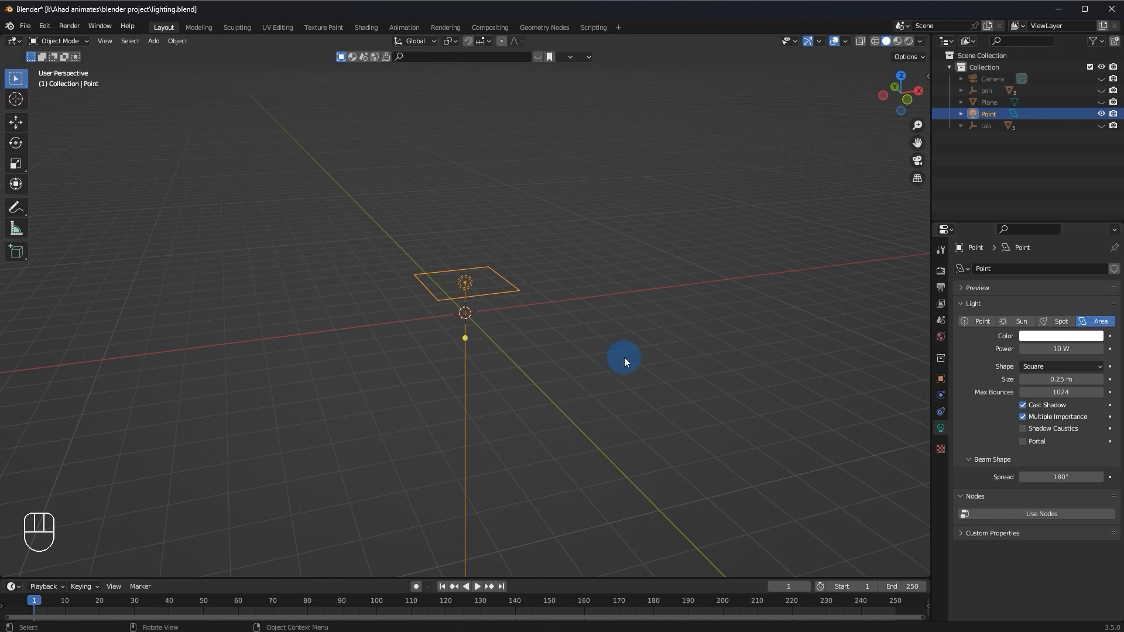
ctrl+middle_drag(636, 365, 717, 328)
middle_drag(285, 271, 508, 265)
key(s)
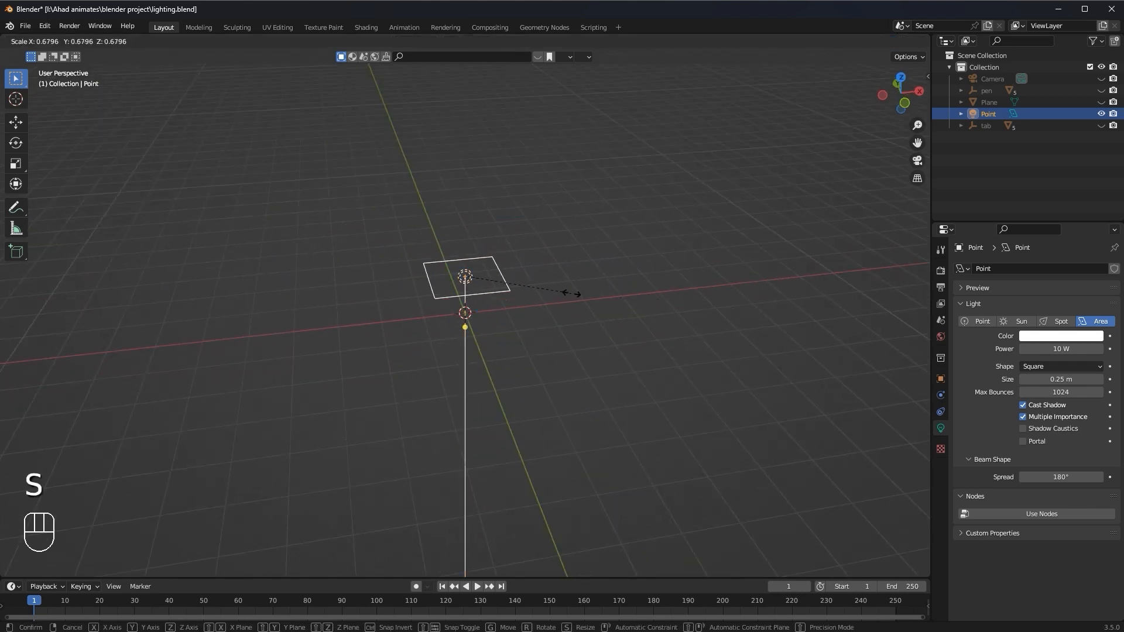
click(612, 293)
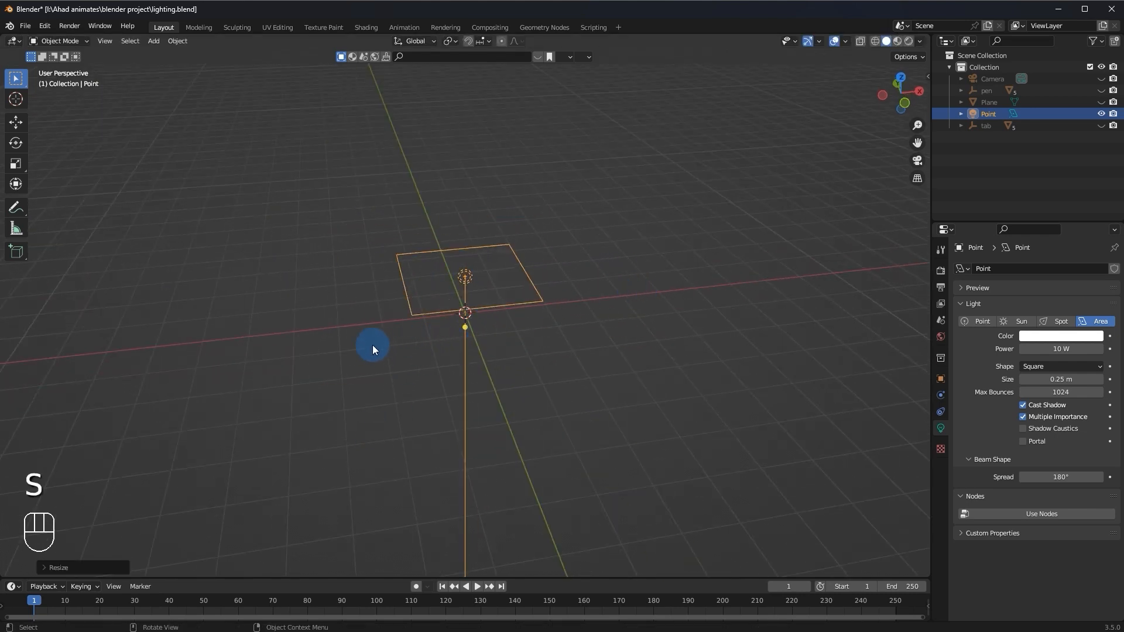
key(ctrl+z)
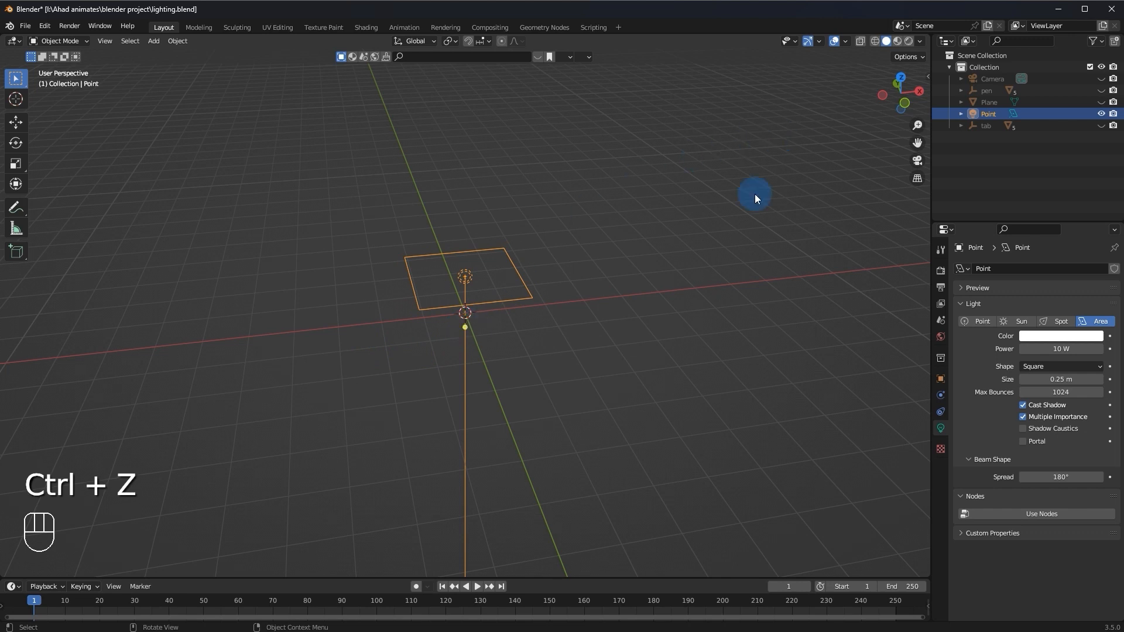
Raise the area light above the origin and add an enlarged mesh plane beneath it
key(g)
click(627, 205)
key(shift+a)
mouse_move(638, 50)
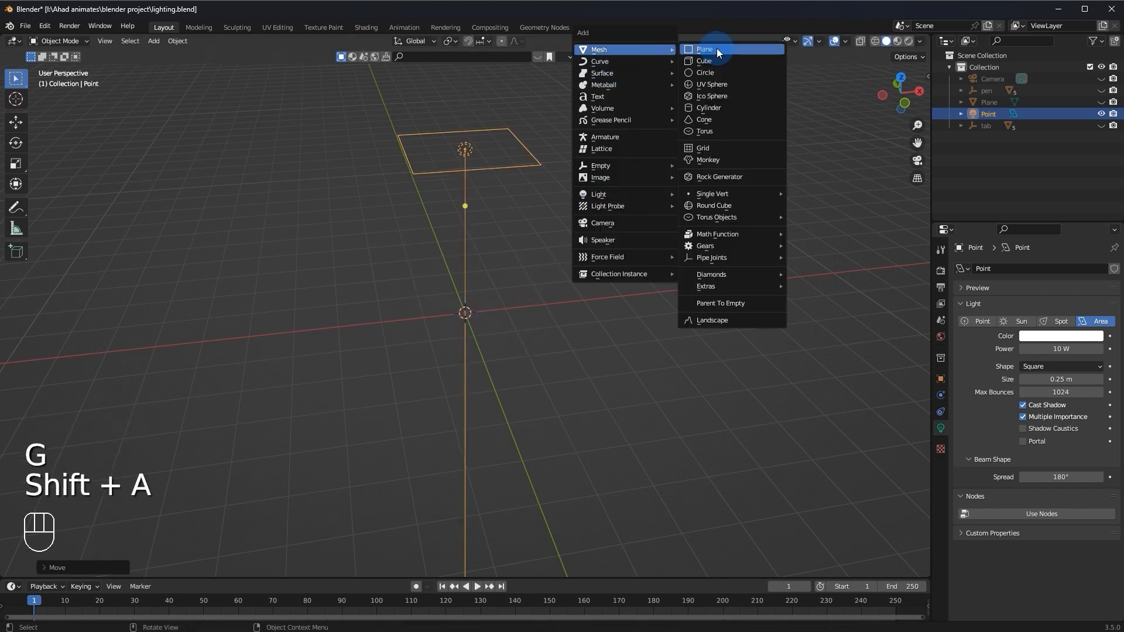
click(716, 48)
key(s)
click(773, 205)
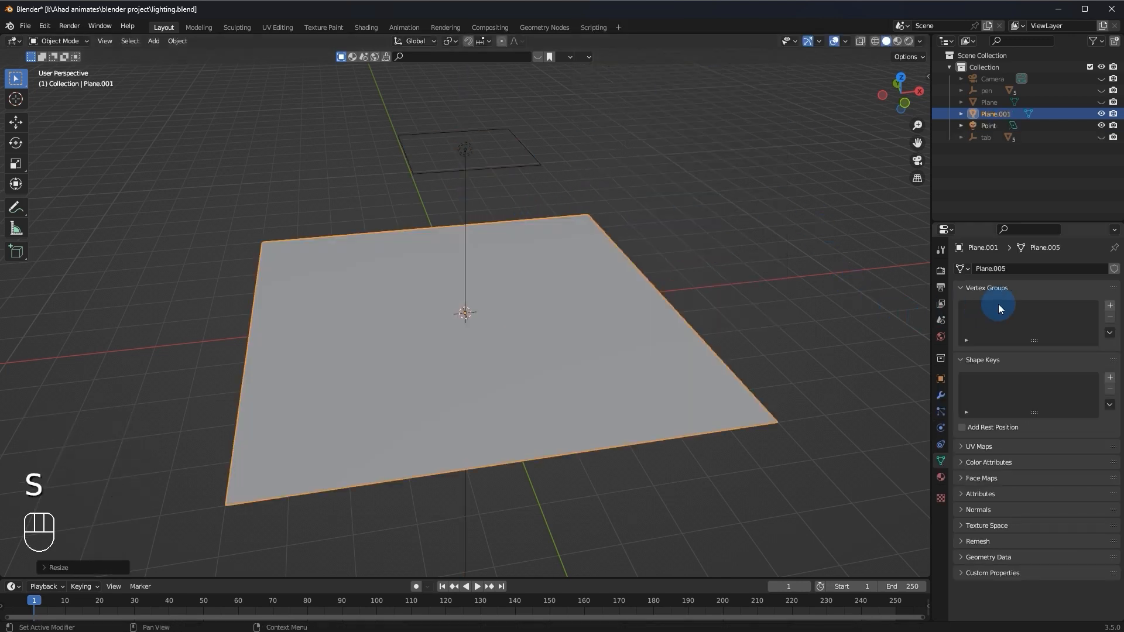
Switch the viewport to Rendered shading and save the file
key(z)
key(ctrl+s)
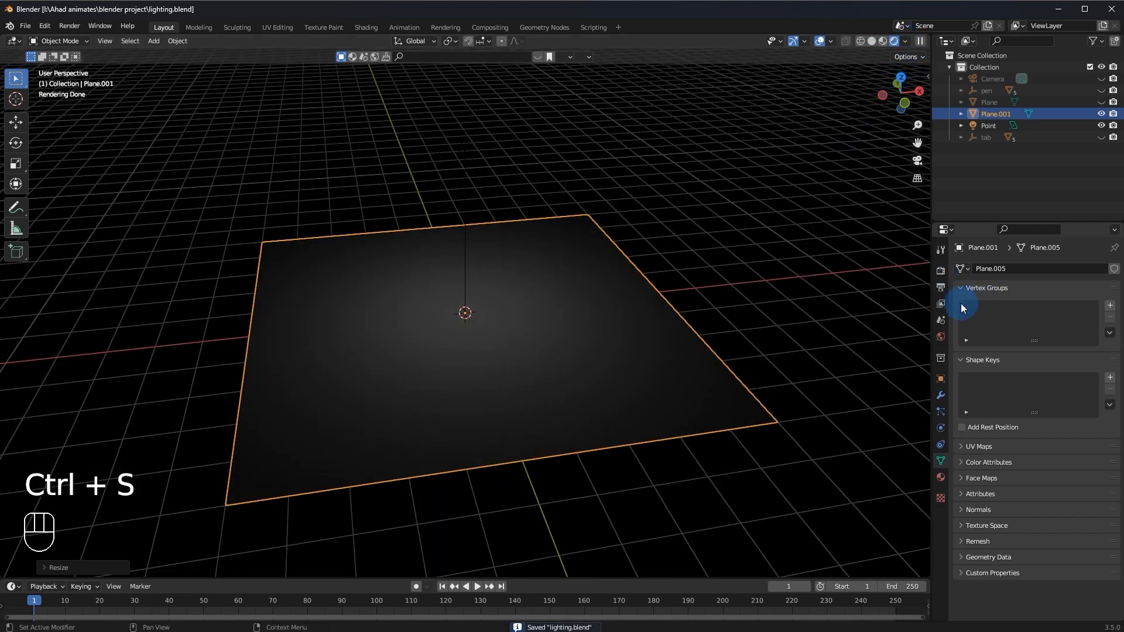
middle_drag(634, 326, 691, 316)
Lighten the world background color to a dark grey
click(940, 337)
click(1065, 342)
drag(1096, 243, 1079, 228)
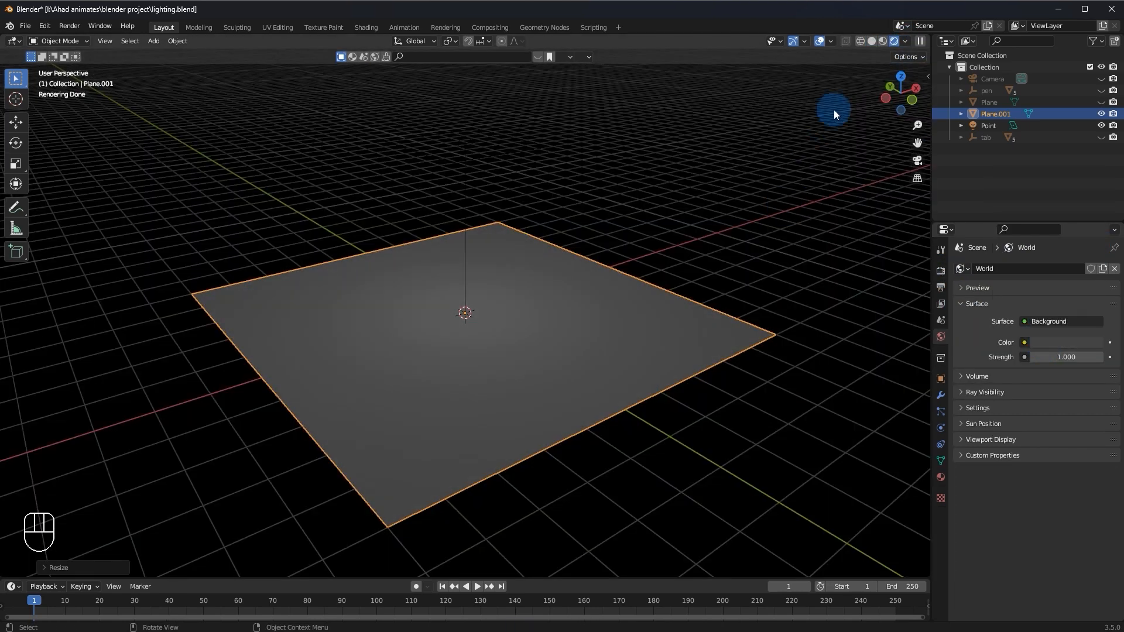
click(834, 110)
Adjust the area light's height above the plane along Z and scale the light down
middle_drag(644, 294, 563, 289)
click(476, 174)
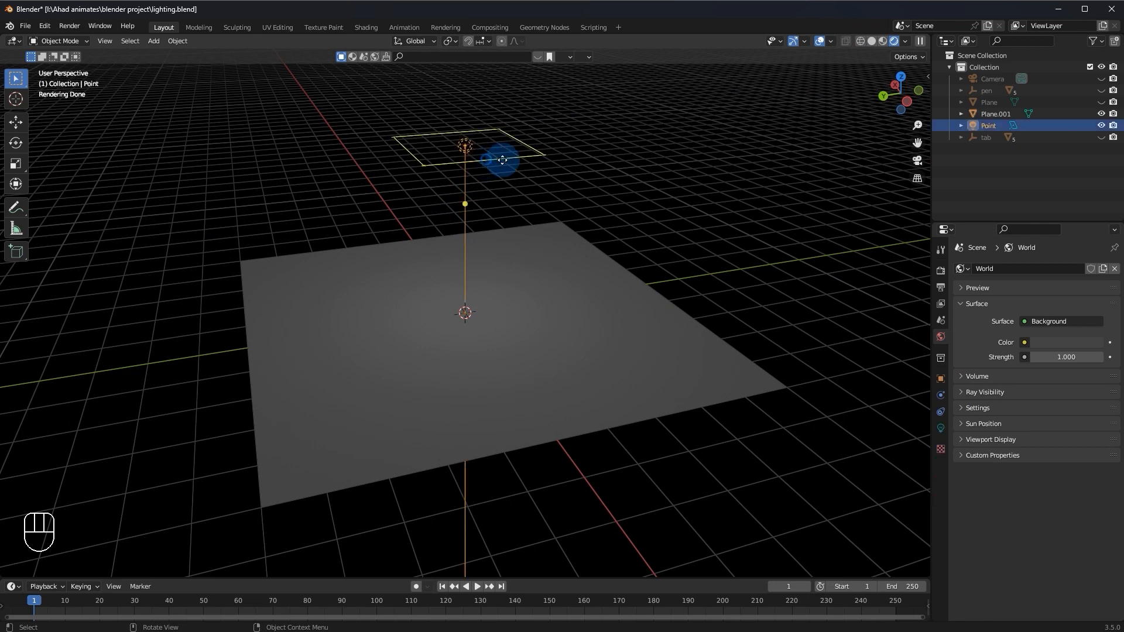
key(g)
key(z)
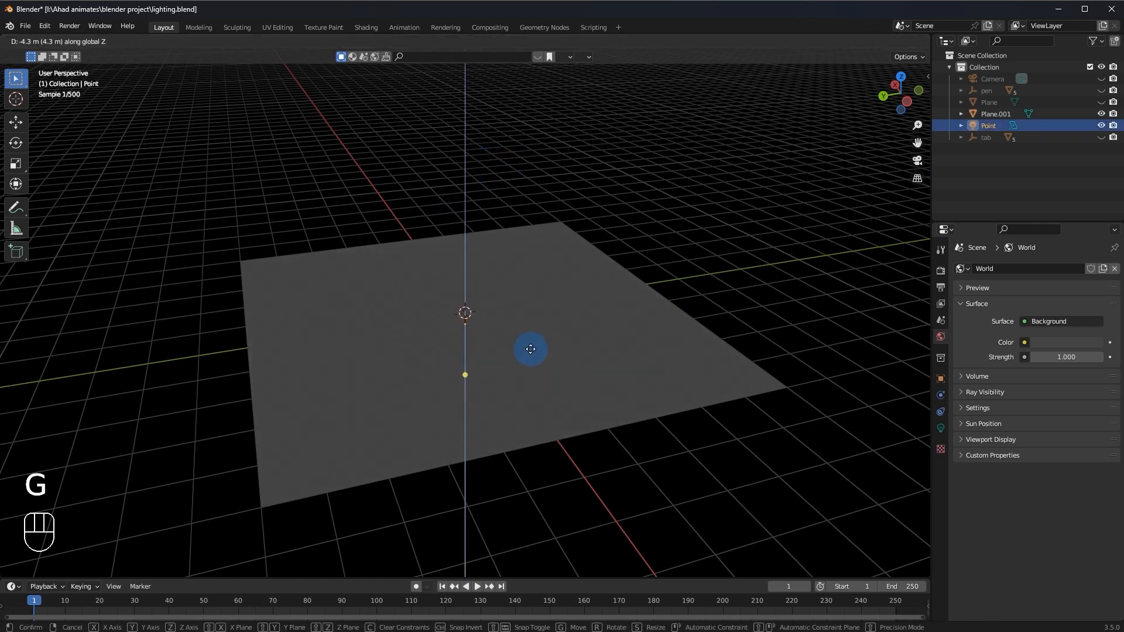
click(539, 262)
key(g)
key(z)
key(s)
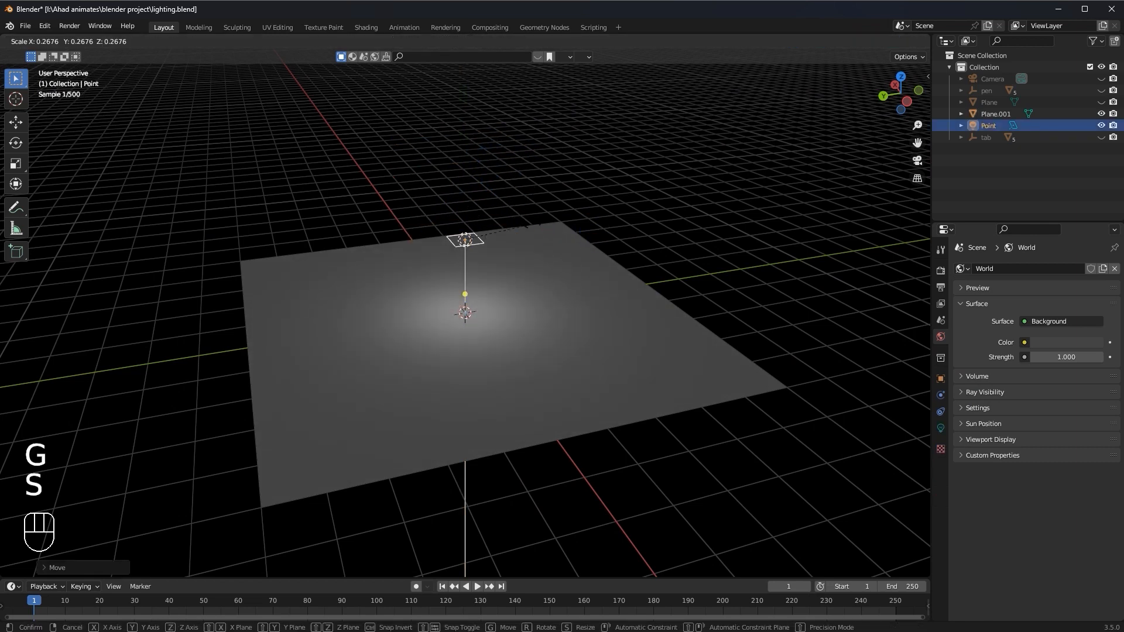
click(498, 284)
click(544, 210)
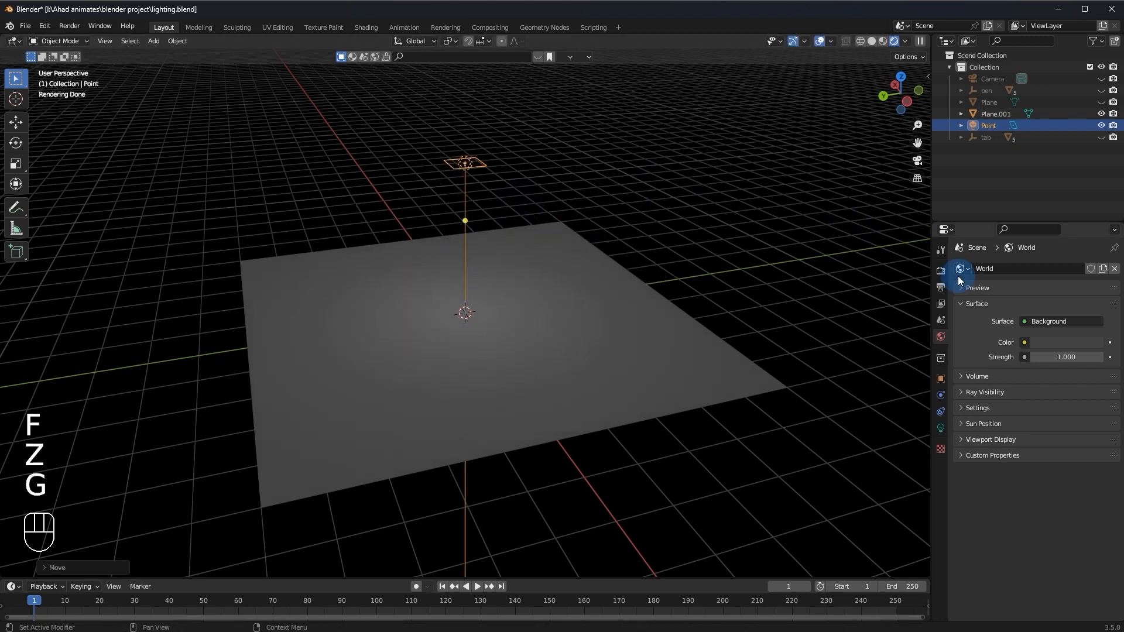
Show the area light's data properties, try a different light color, and undo the color change
click(941, 270)
click(940, 430)
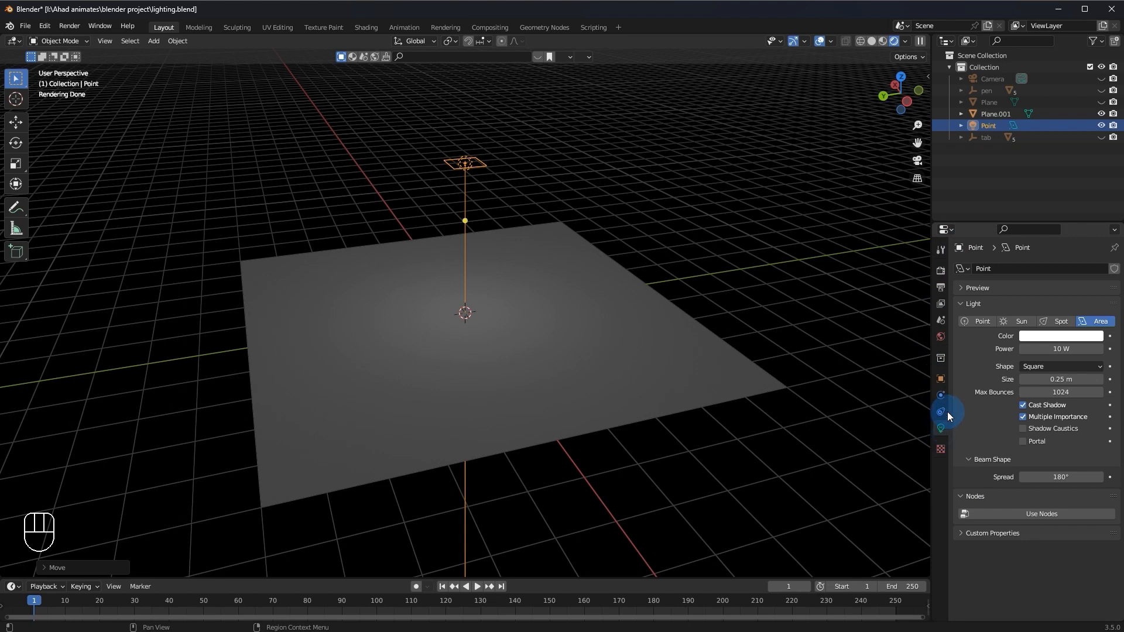
click(1045, 335)
drag(1045, 255, 995, 269)
key(ctrl+z)
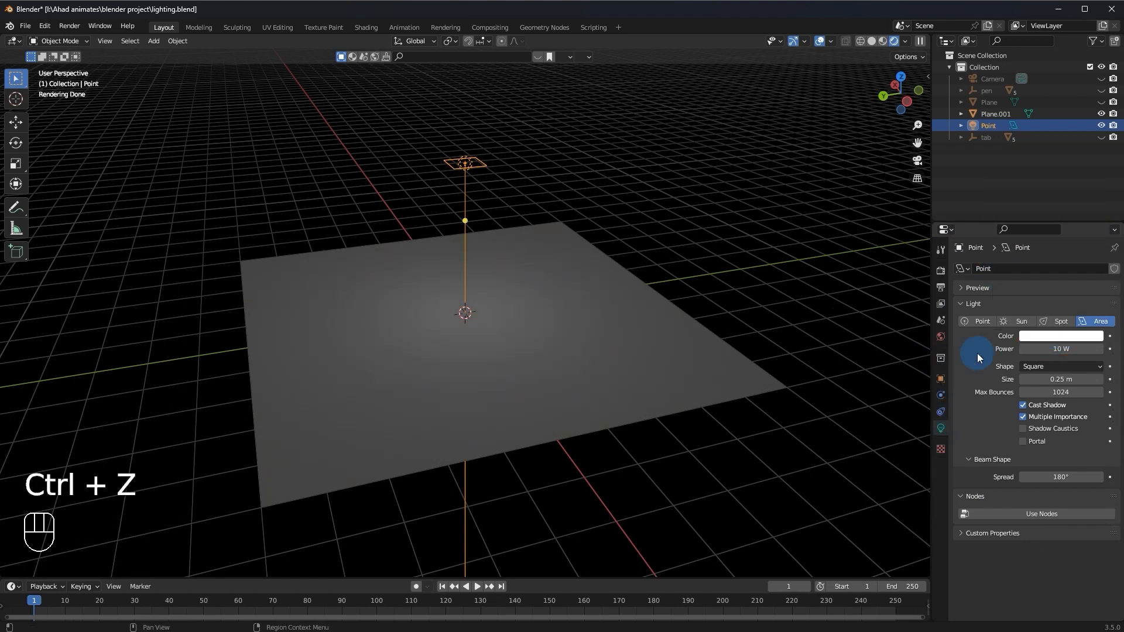
Try a power of 100 W for the area light and settle on 50 W
click(1041, 350)
text(100)
key(Return)
click(1049, 349)
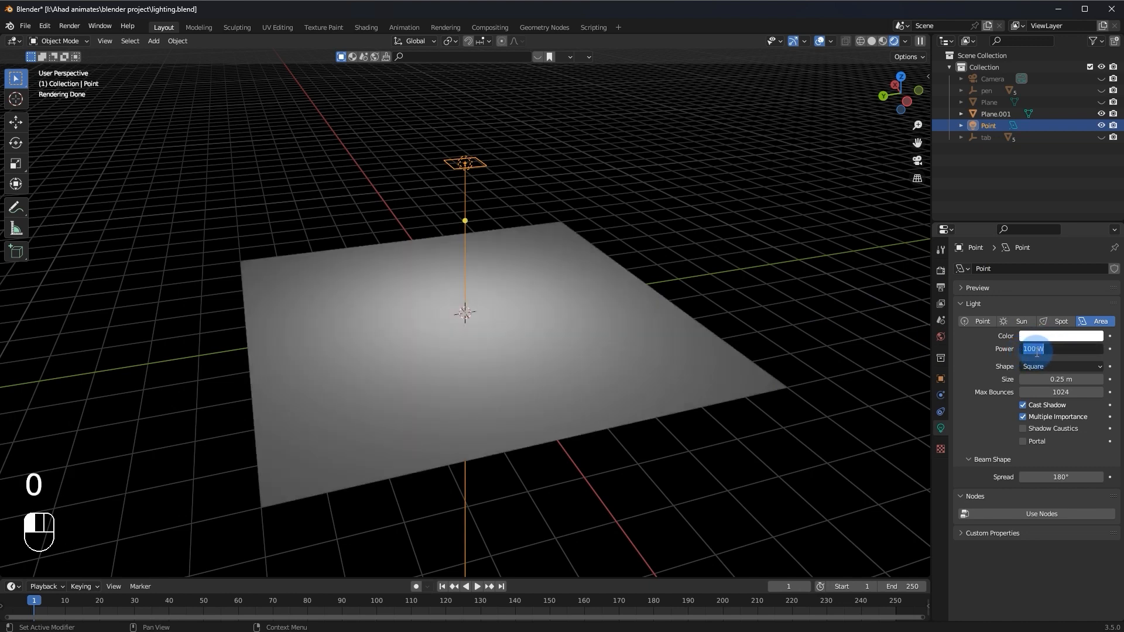
text(50)
key(Return)
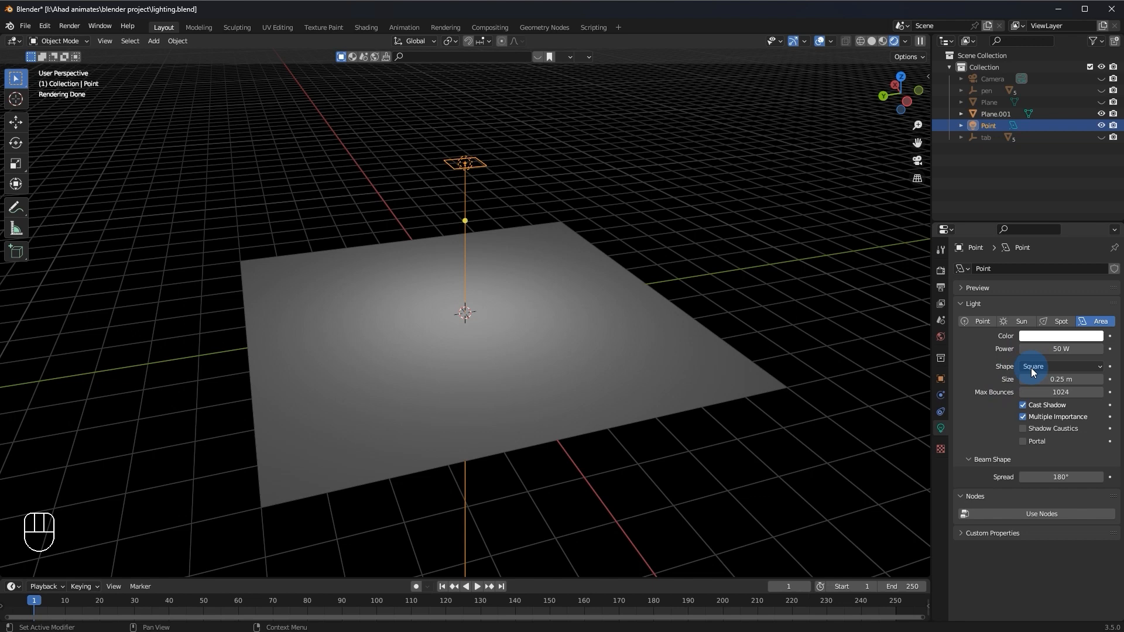
Try the Rectangle and Ellipse shapes for the area light and restore the Square shape
click(1032, 367)
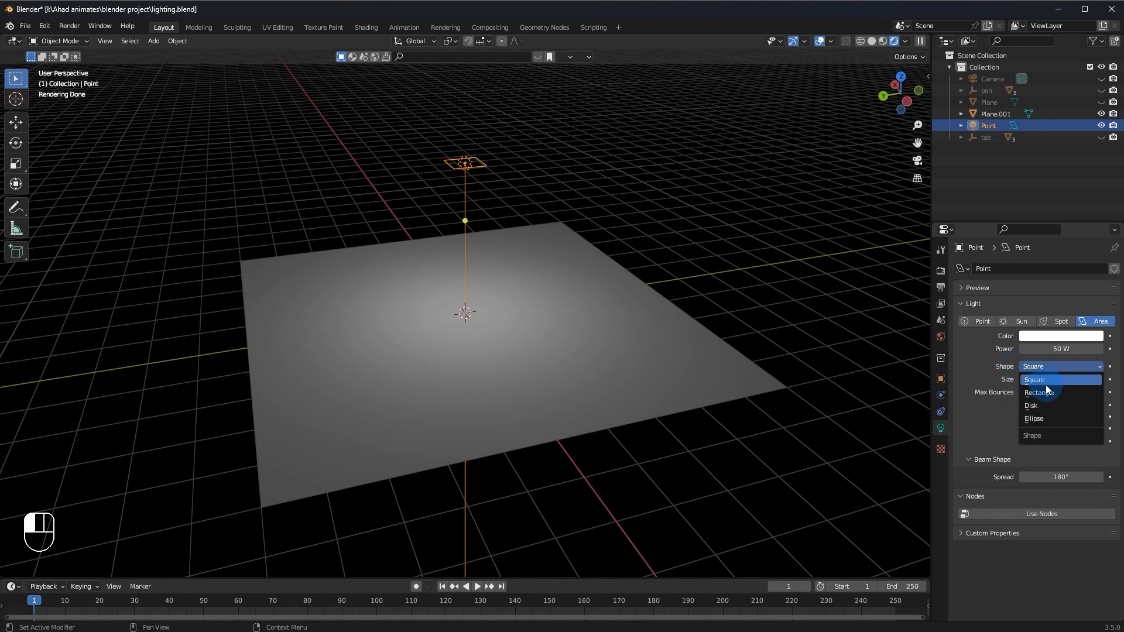
click(1047, 393)
click(1048, 367)
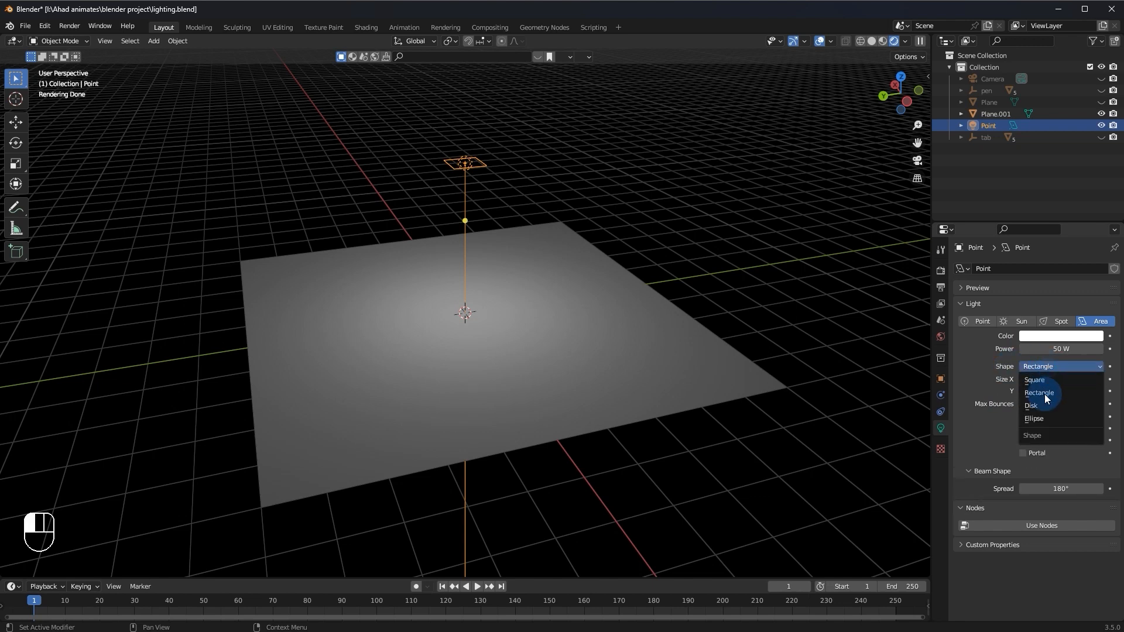
click(1044, 394)
middle_drag(817, 359, 691, 410)
click(1077, 365)
click(1053, 419)
click(1047, 366)
click(1036, 379)
Set the area light's size to 0.27 m and cancel a trial scaling of the light
drag(1061, 379, 1038, 395)
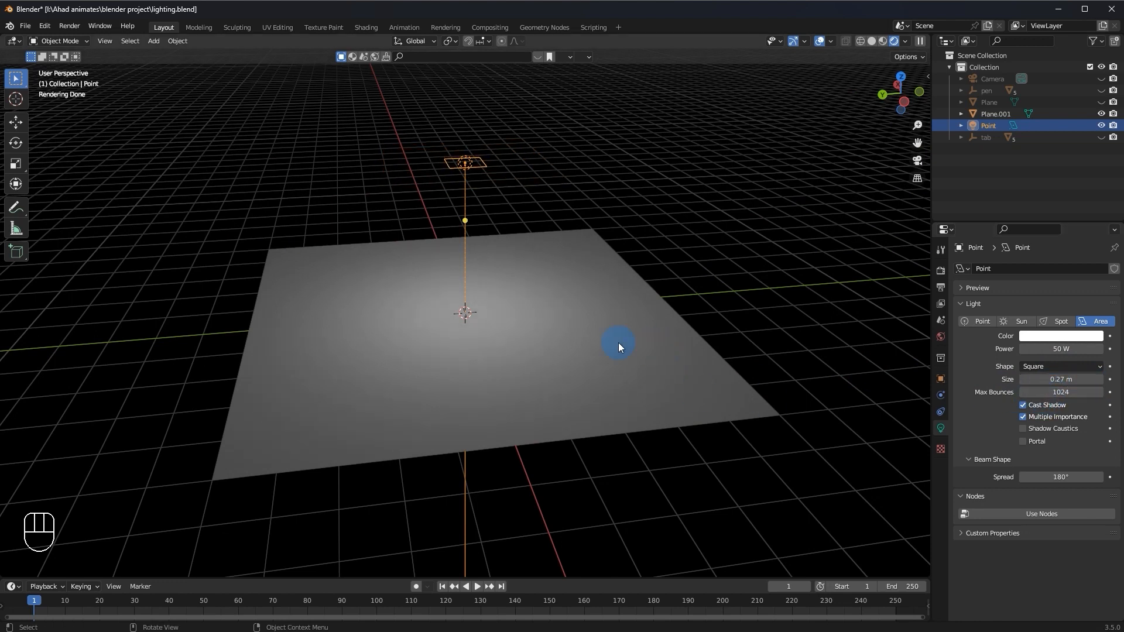
key(s)
right_click(772, 309)
Try disabling Cast Shadow and lowering Max Bounces on the area light, and undo these changes
click(1042, 405)
drag(1076, 392, 691, 363)
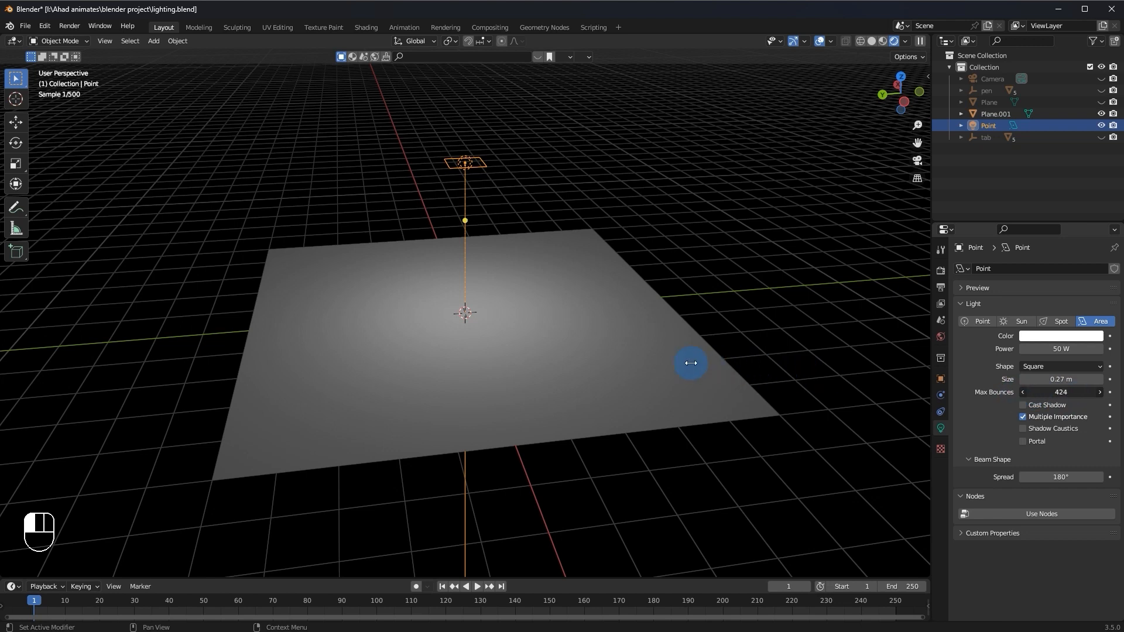
drag(518, 365, 409, 364)
key(ctrl+z)
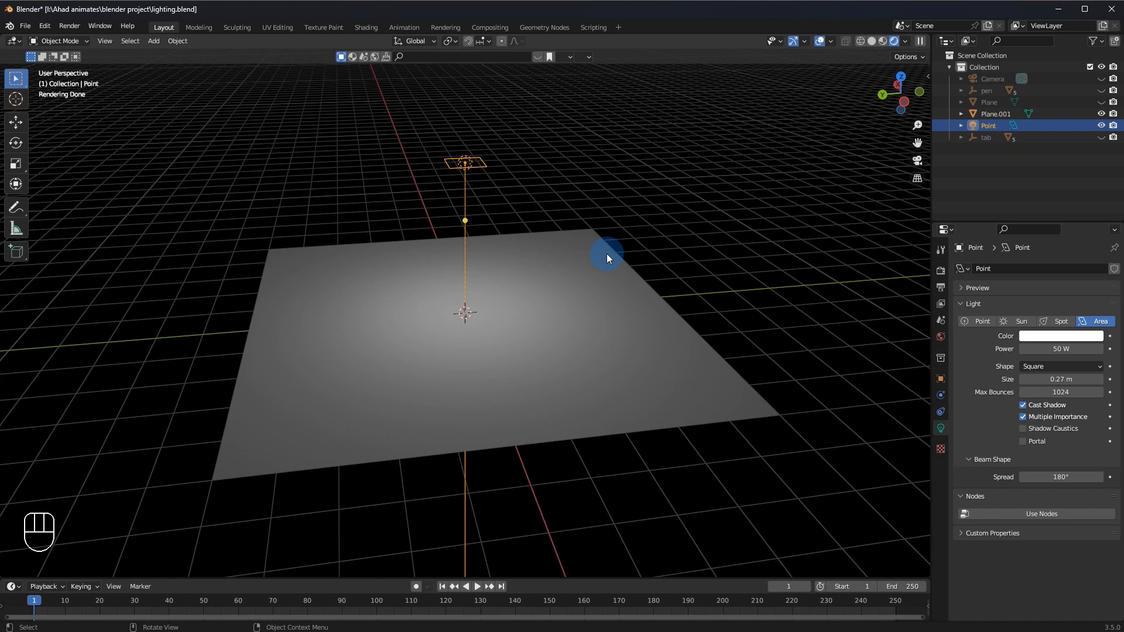
Add a cube at the origin under the area light and raise it slightly along Z
key(shift+a)
click(643, 264)
key(g)
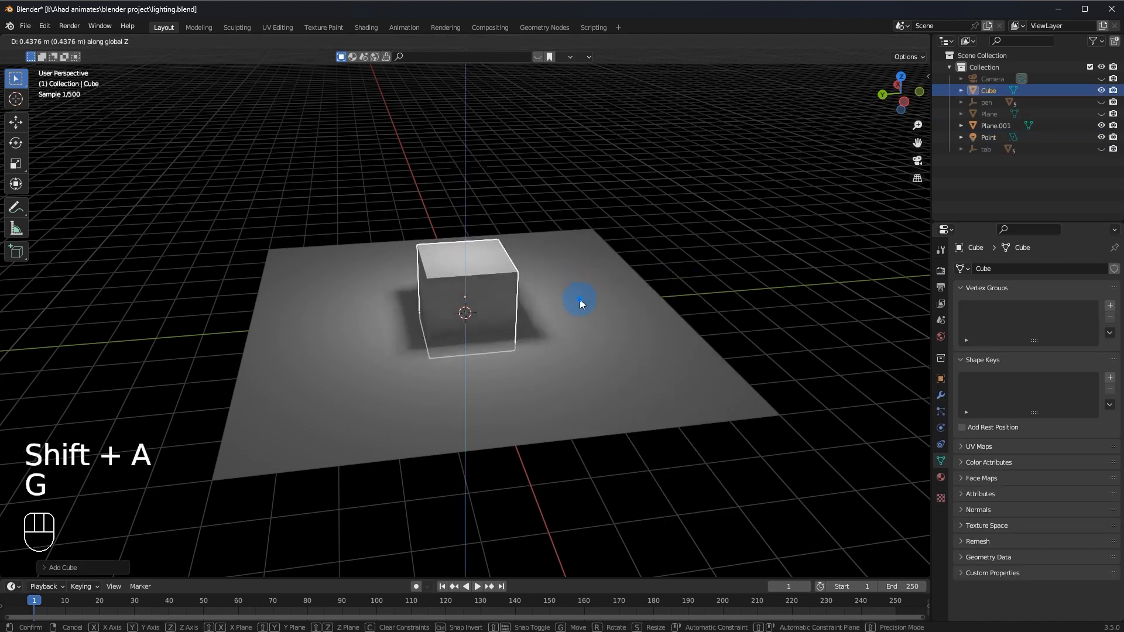
click(458, 318)
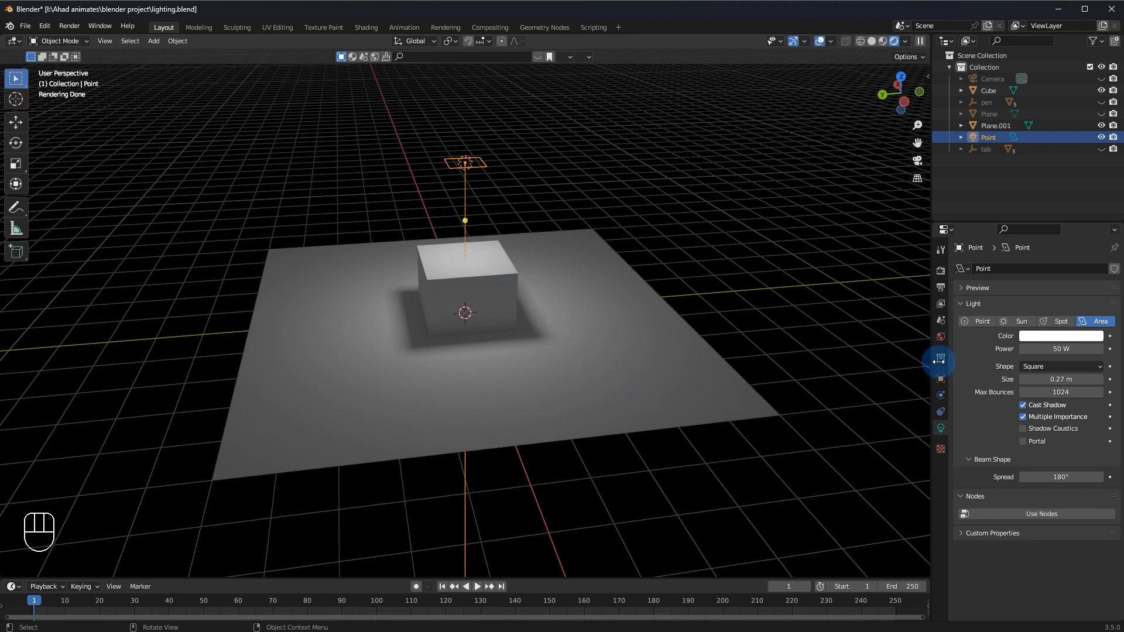
Disable and re-enable the area light's Cast Shadow to compare the cube's shadow, and delete the cube
click(1023, 405)
middle_drag(673, 398, 593, 408)
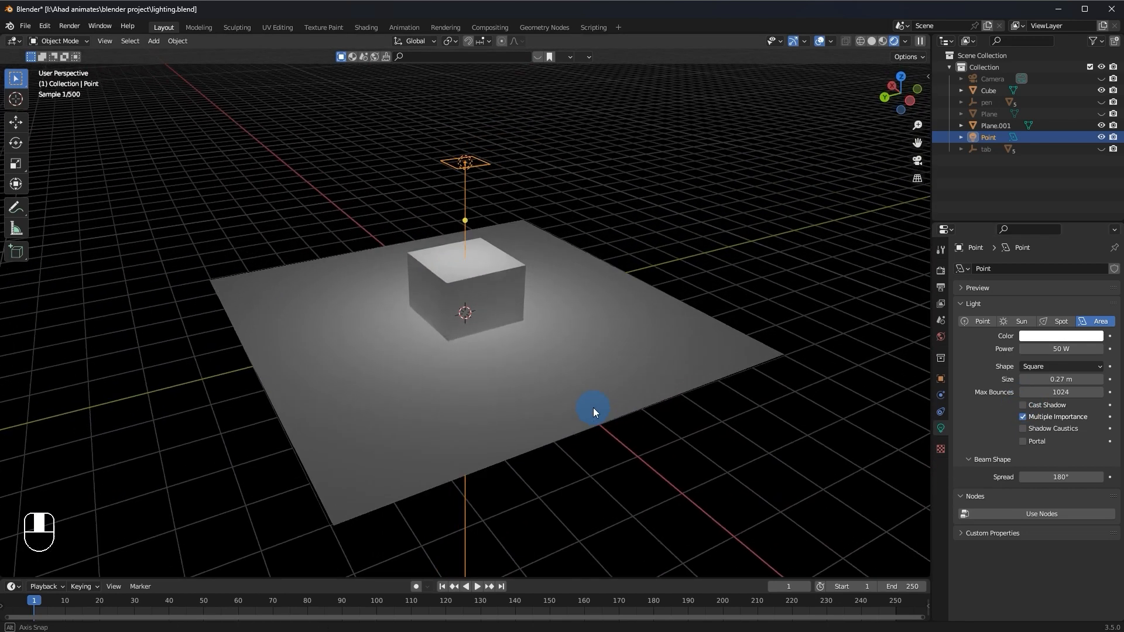
click(1029, 406)
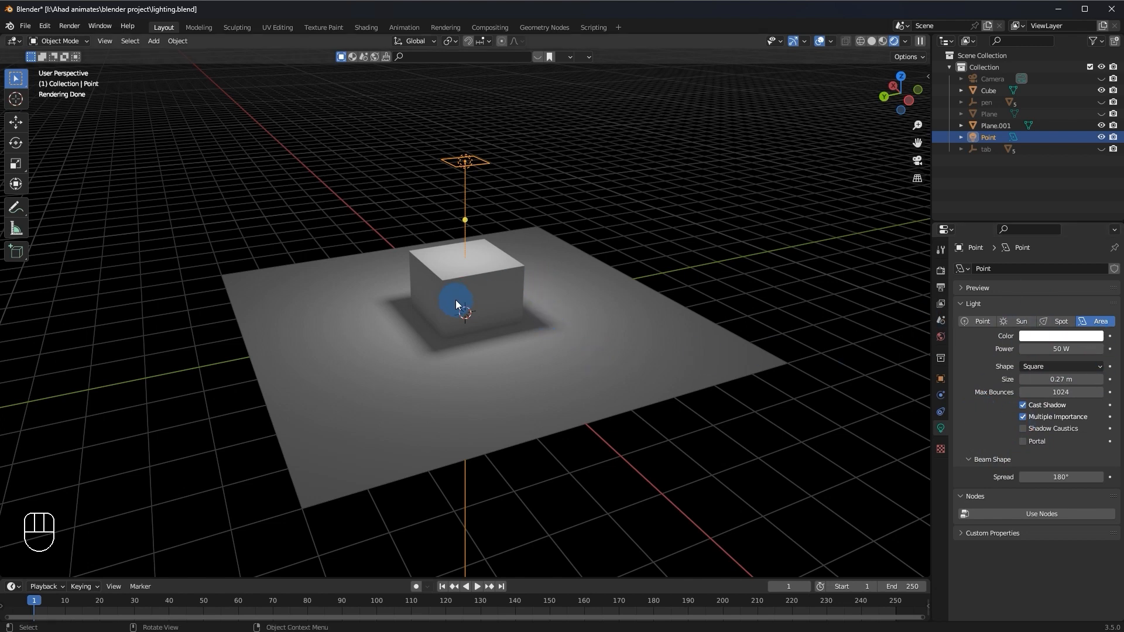
click(509, 277)
key(Delete)
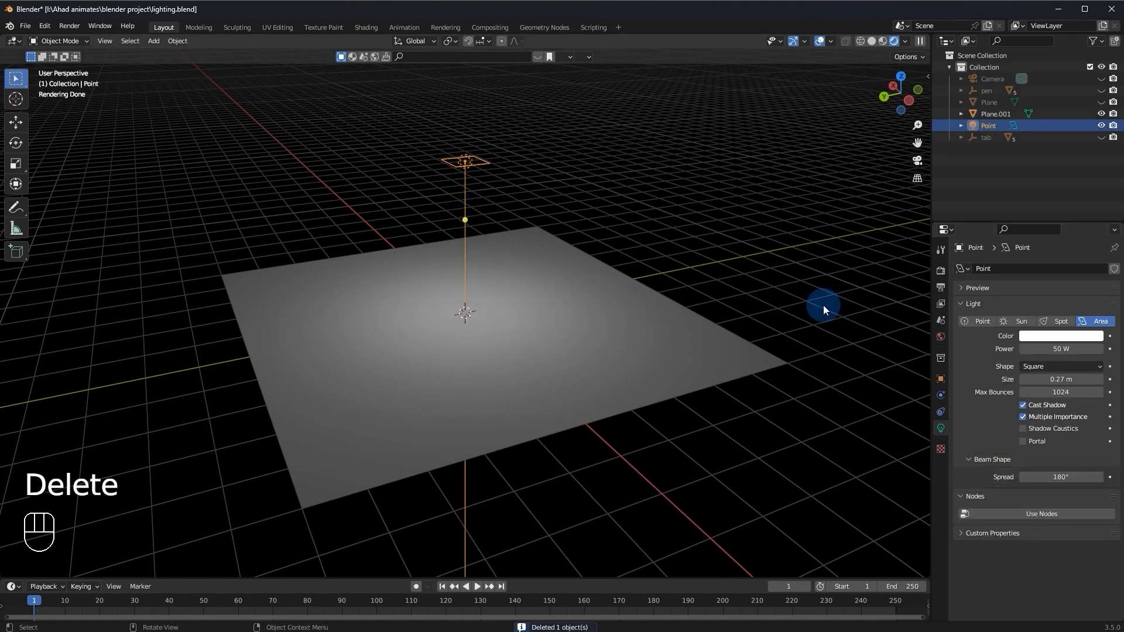
Cycle the light through the Sun and Spot types and set it to Point
click(1027, 320)
click(1046, 321)
click(980, 306)
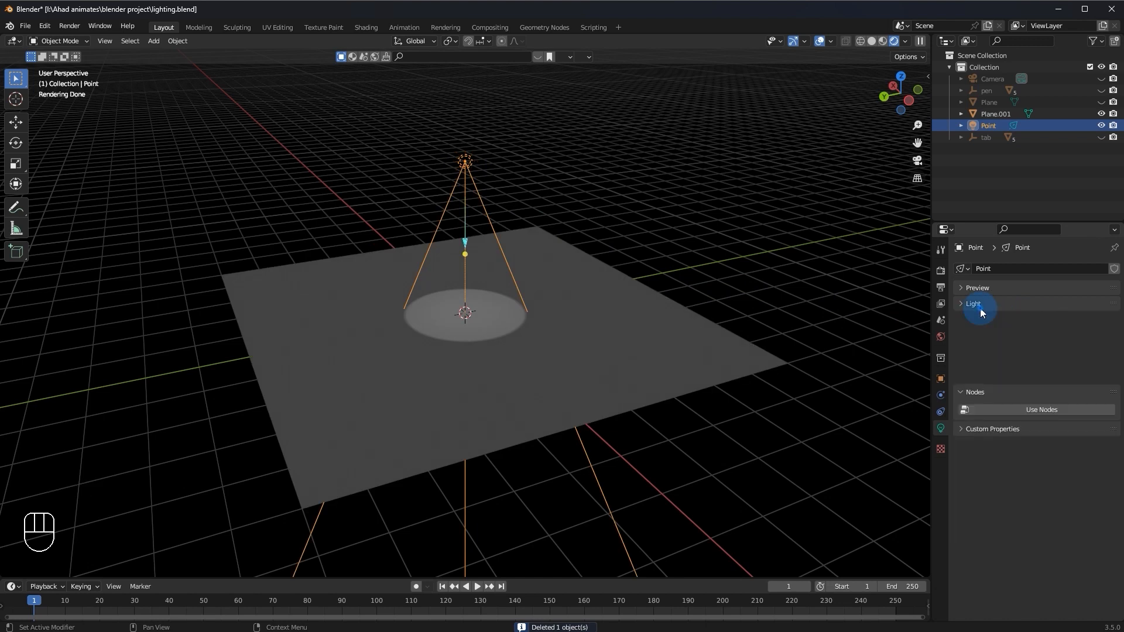
click(979, 306)
click(991, 320)
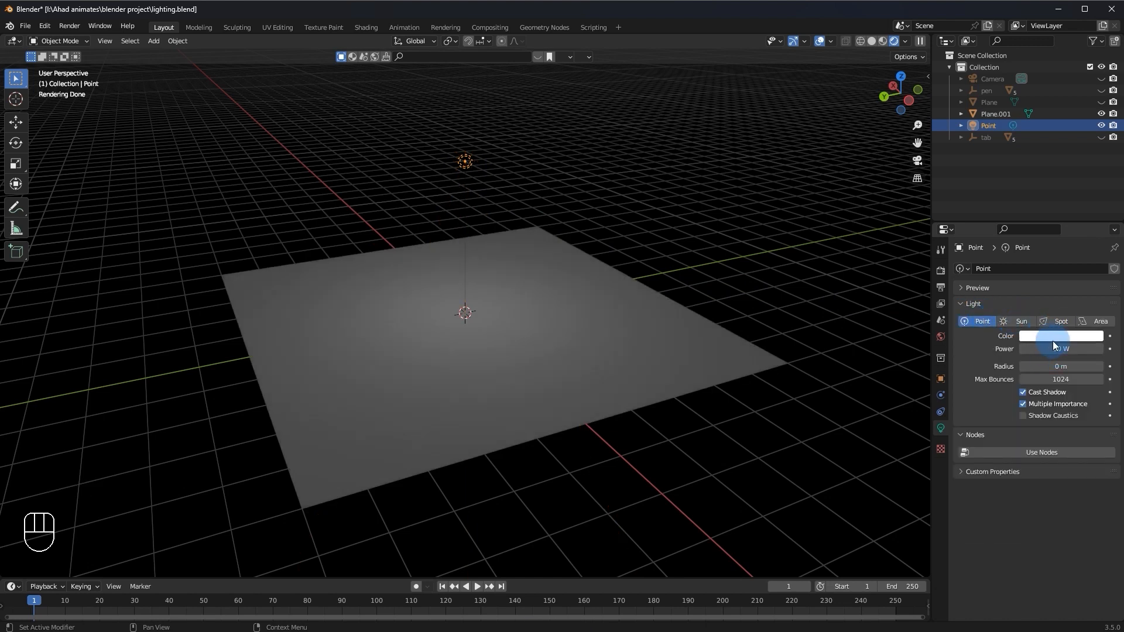
Try a different radius on the point light and undo the change
mouse_move(1057, 367)
mouse_down()
mouse_move(1116, 368)
mouse_move(1034, 367)
mouse_up()
key(ctrl+z)
key(ctrl+z)
key(ctrl+shift+z)
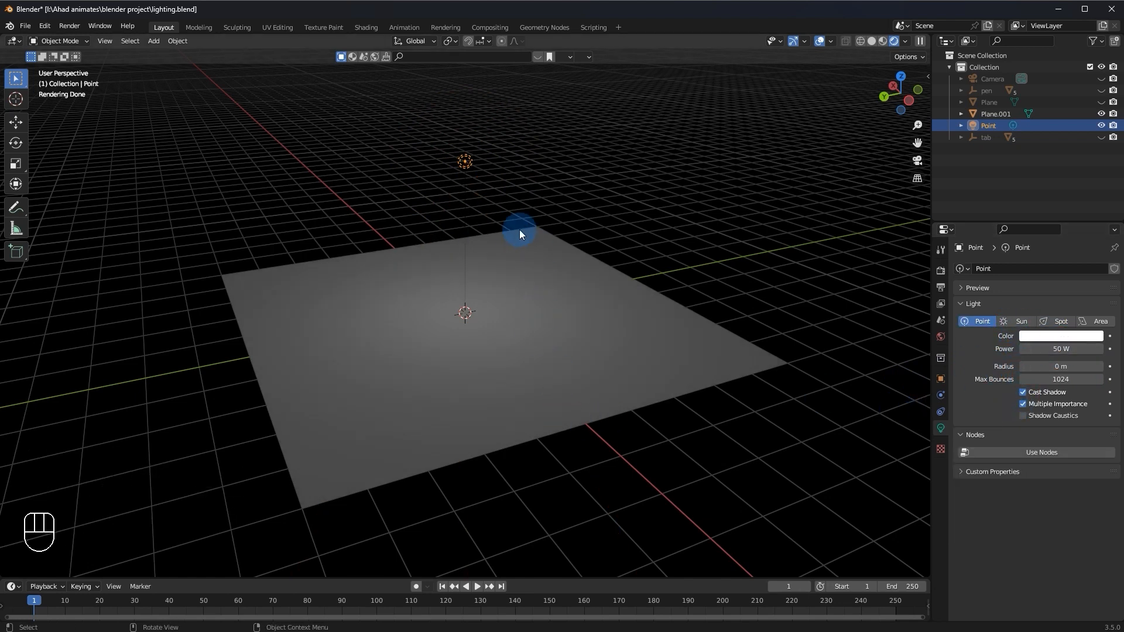
Move the point light down along Z, close above the plane
key(g)
key(z)
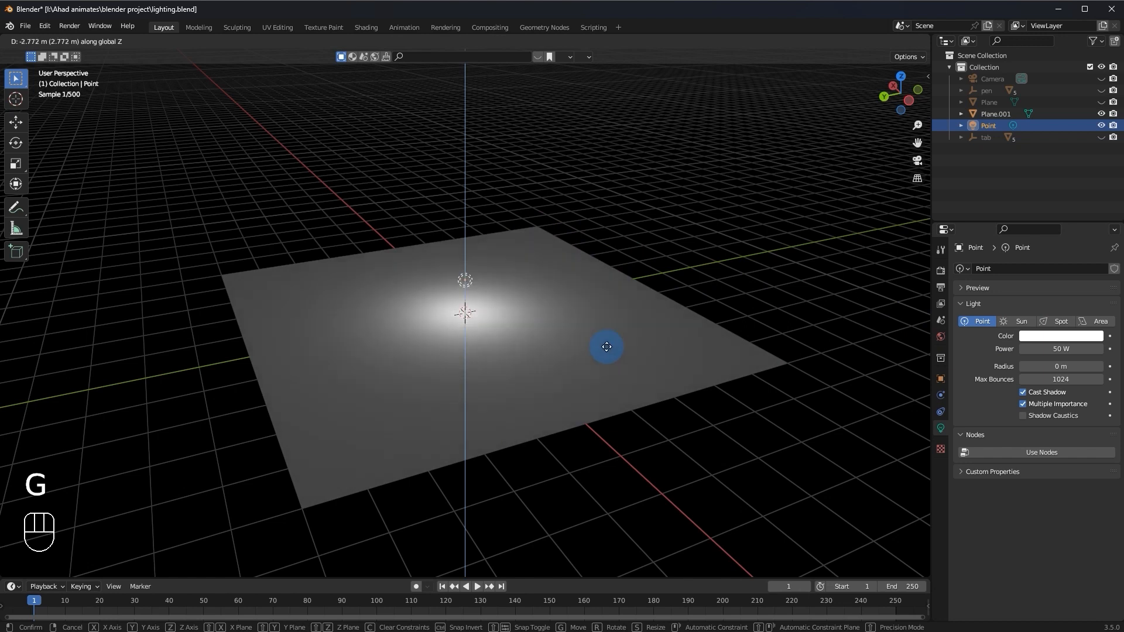
click(615, 337)
Duplicate the plane and move the copy up along Z, above the light
click(582, 337)
middle_drag(582, 337, 465, 259)
key(shift+d)
key(z)
click(596, 160)
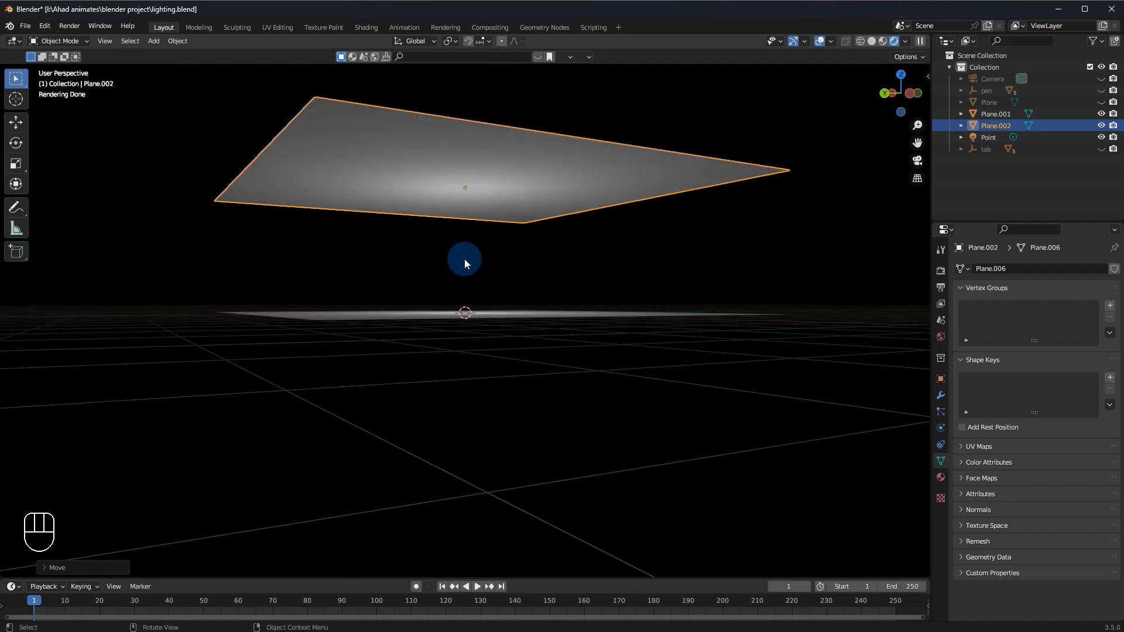
Change the light between the two planes to an Area light, scale it up and inspect both planes' lighting
click(465, 259)
click(1096, 321)
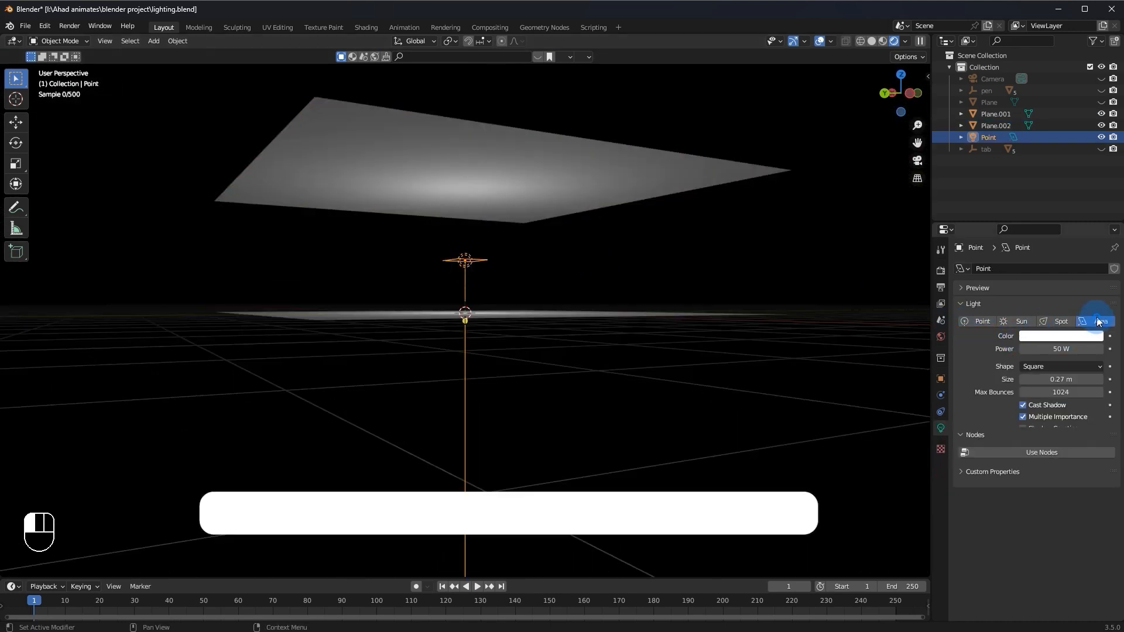
key(s)
click(864, 357)
middle_drag(864, 358, 560, 283)
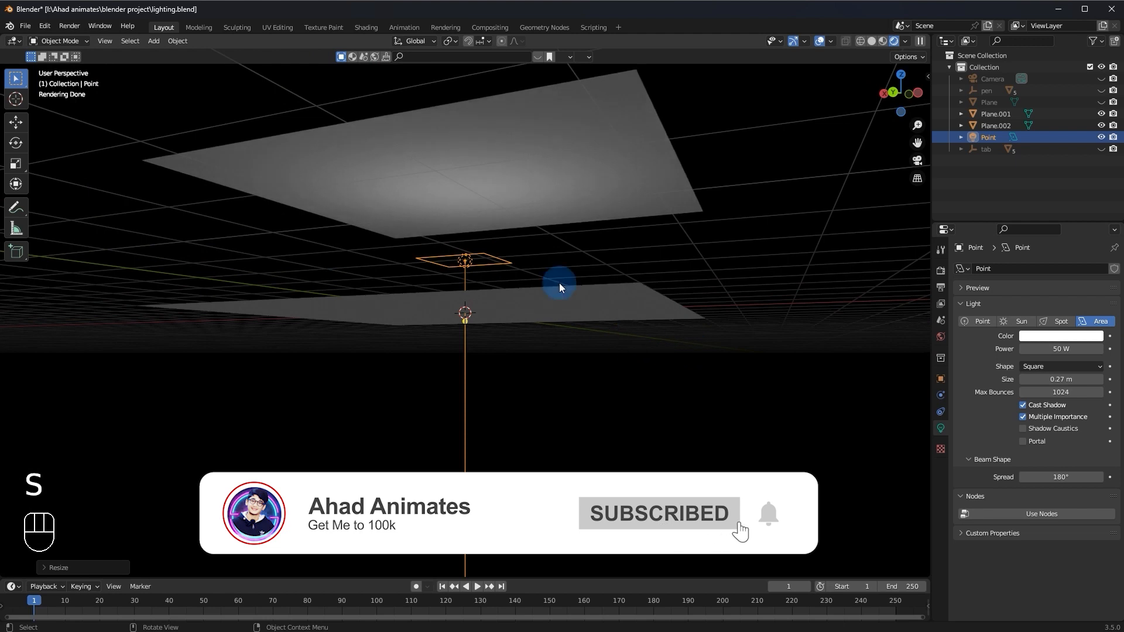
ctrl+middle_drag(574, 207, 644, 361)
ctrl+middle_drag(587, 329, 591, 252)
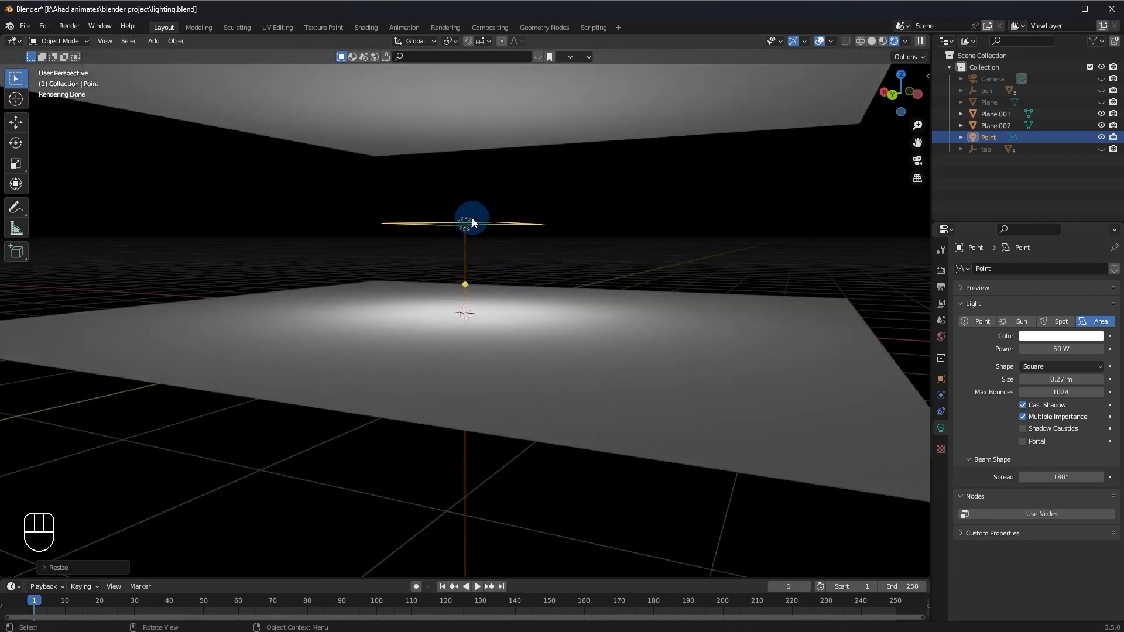
Annotate the area light's direction with freehand strokes beside it and undo the strokes
click(16, 208)
drag(525, 264, 581, 316)
drag(552, 317, 588, 298)
mouse_move(644, 326)
mouse_down()
mouse_move(617, 169)
mouse_move(660, 224)
mouse_up()
key(ctrl+z)
key(ctrl+z)
key(ctrl+z)
key(ctrl+z)
key(ctrl+z)
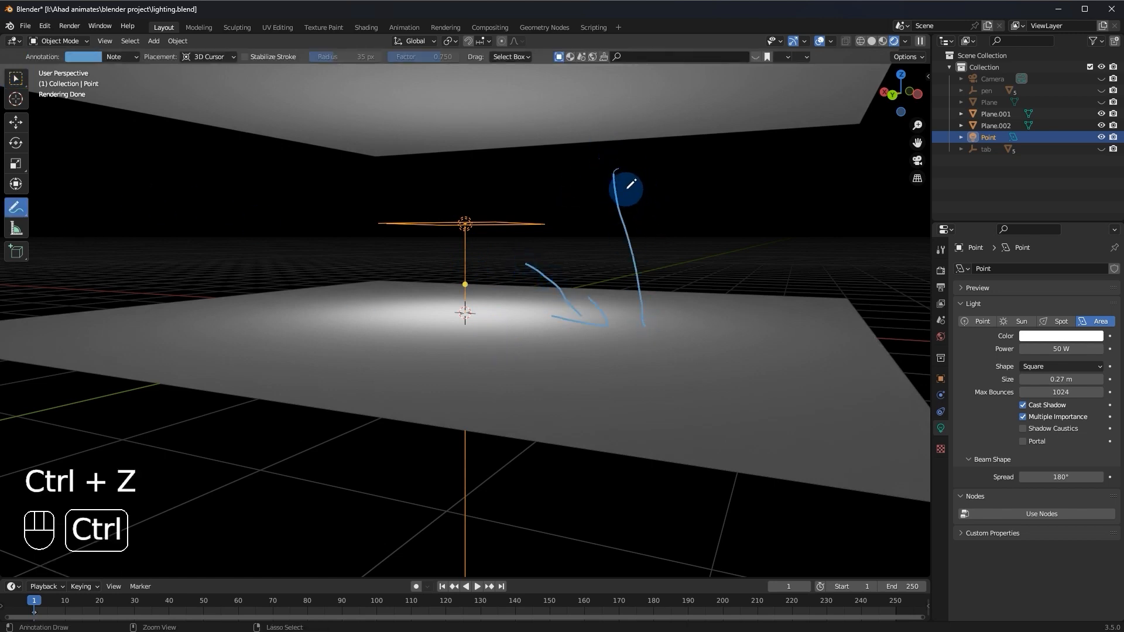
click(473, 233)
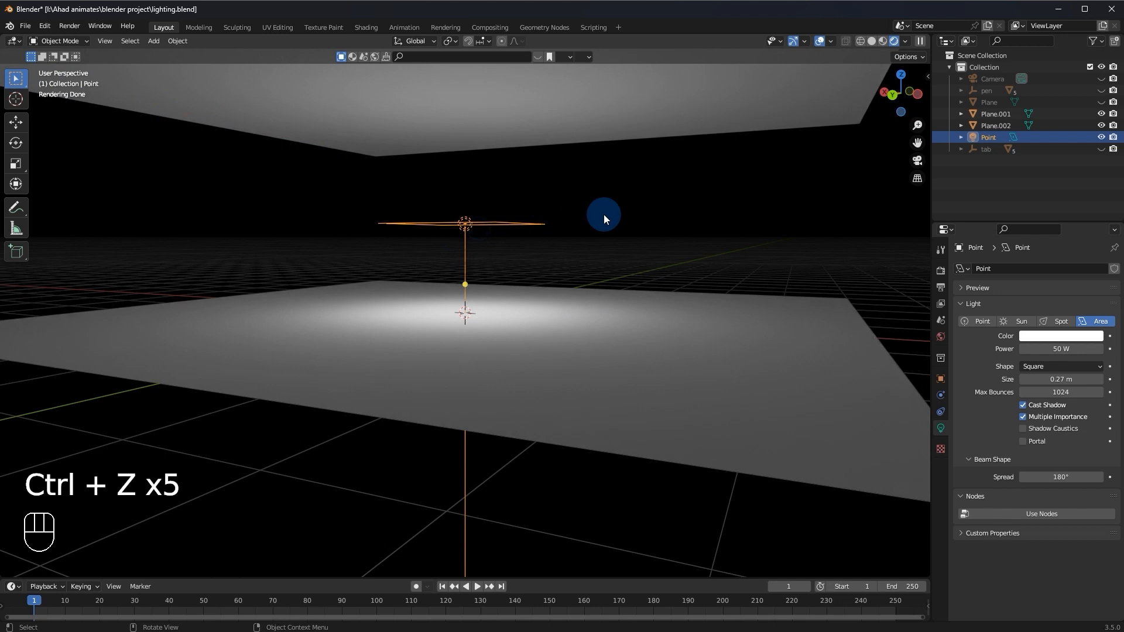
Switch the light to Point to compare the lighting on both planes, and return it to Area
click(993, 325)
middle_drag(598, 234, 510, 272)
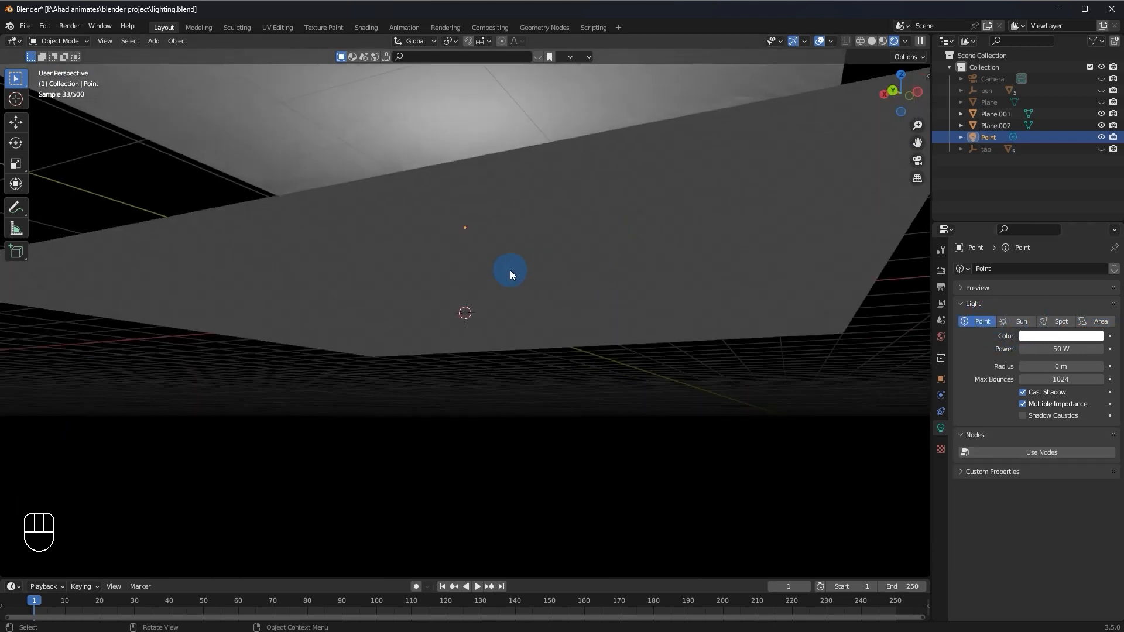
middle_drag(430, 122, 480, 232)
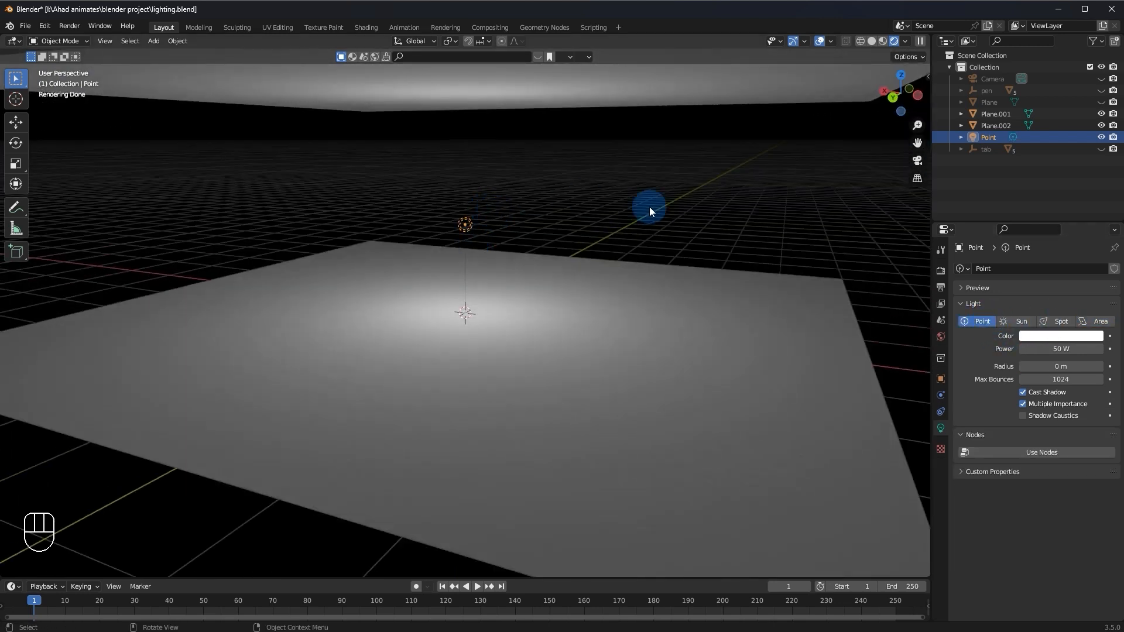
click(1101, 321)
Delete the duplicated plane above the area light
ctrl+middle_drag(637, 113, 482, 257)
click(718, 130)
key(Delete)
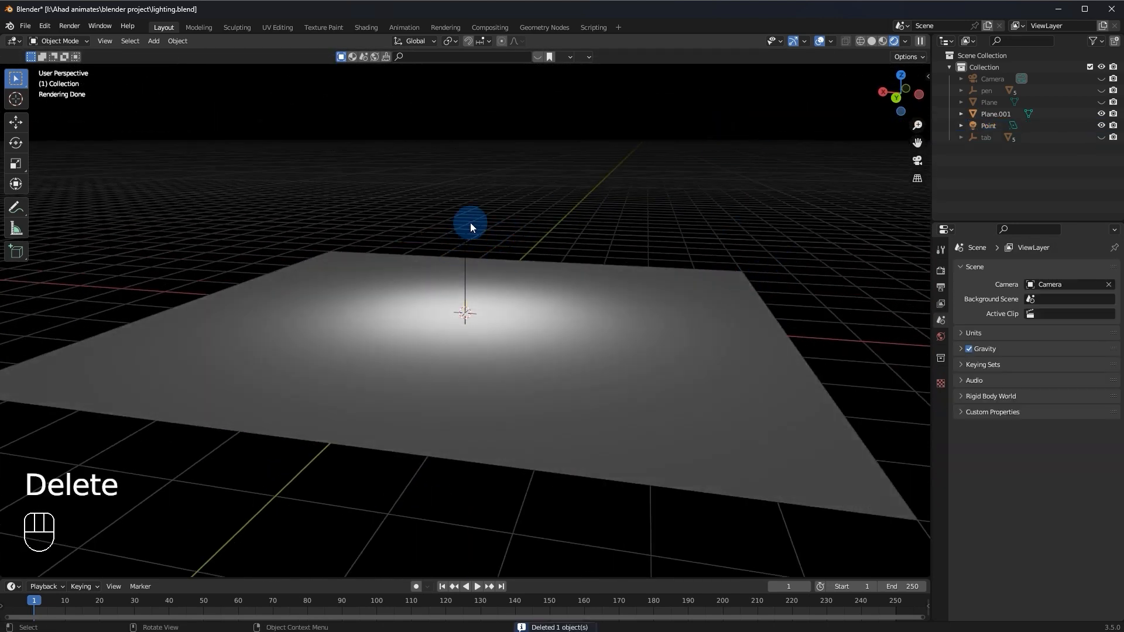
Raise the area light along Z, farther from the plane
click(468, 230)
key(g)
key(z)
click(592, 145)
Select the light above the plane and change its type to Sun
click(519, 283)
click(473, 195)
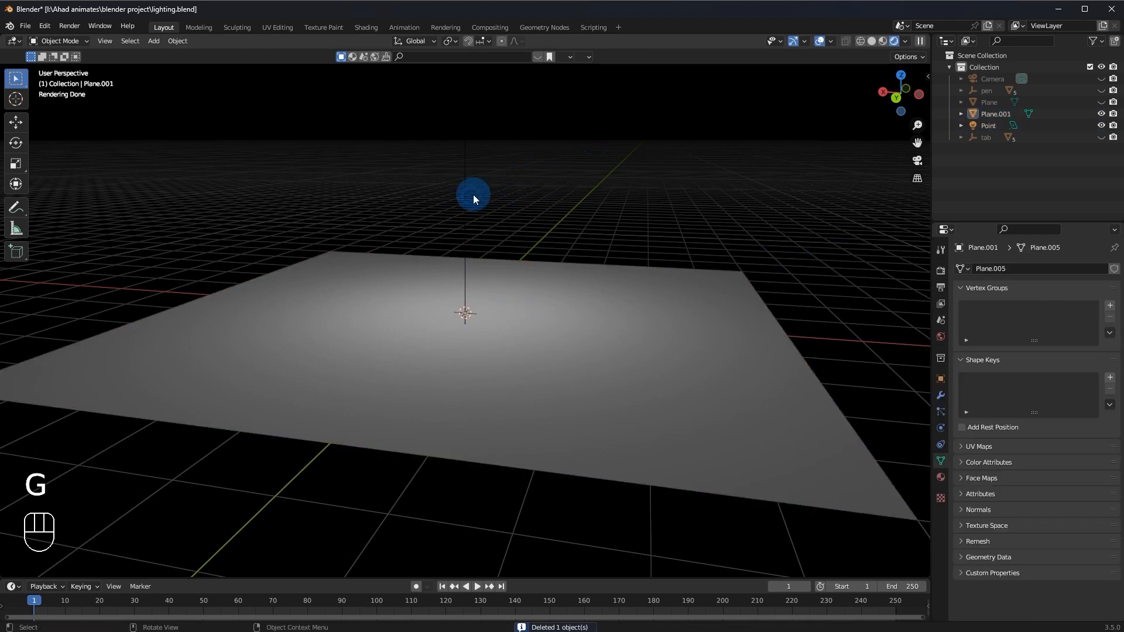
click(468, 200)
click(1020, 322)
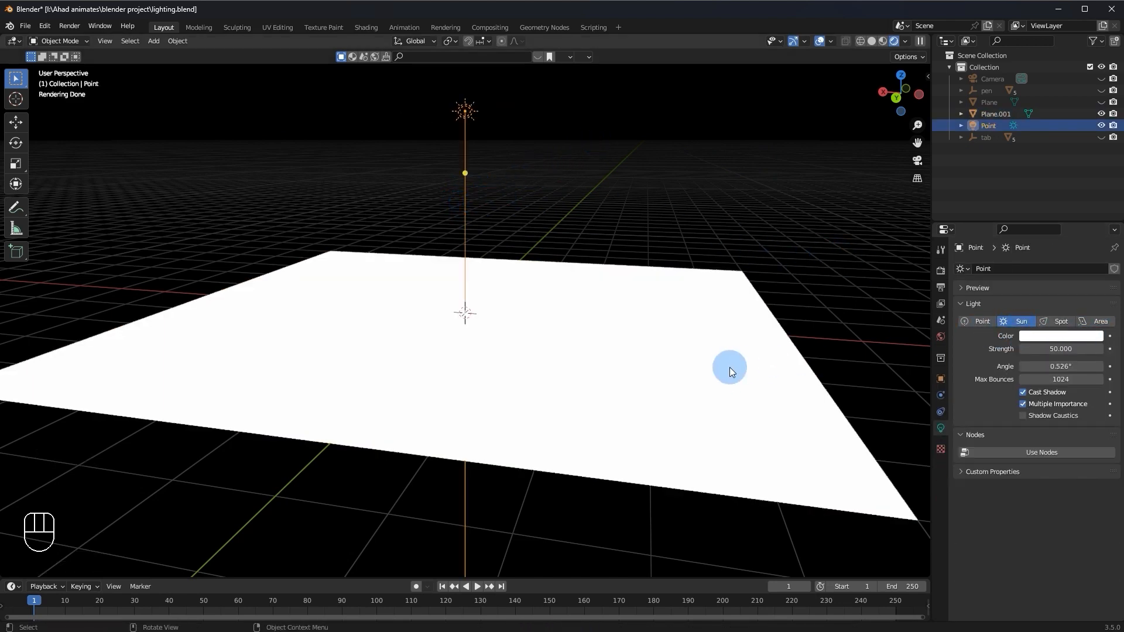
Move the sun light repeatedly along Z, far away from the plane, to compare its brightness with distance
scroll(673, 342, down, 8)
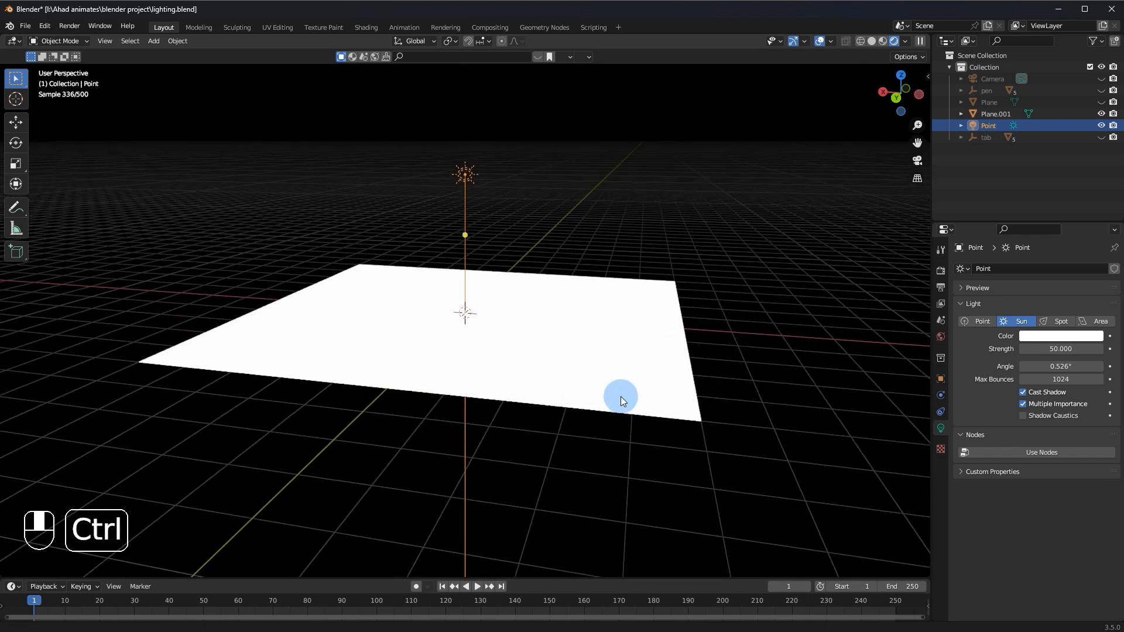
key(g)
key(z)
click(587, 219)
ctrl+middle_drag(772, 281, 545, 438)
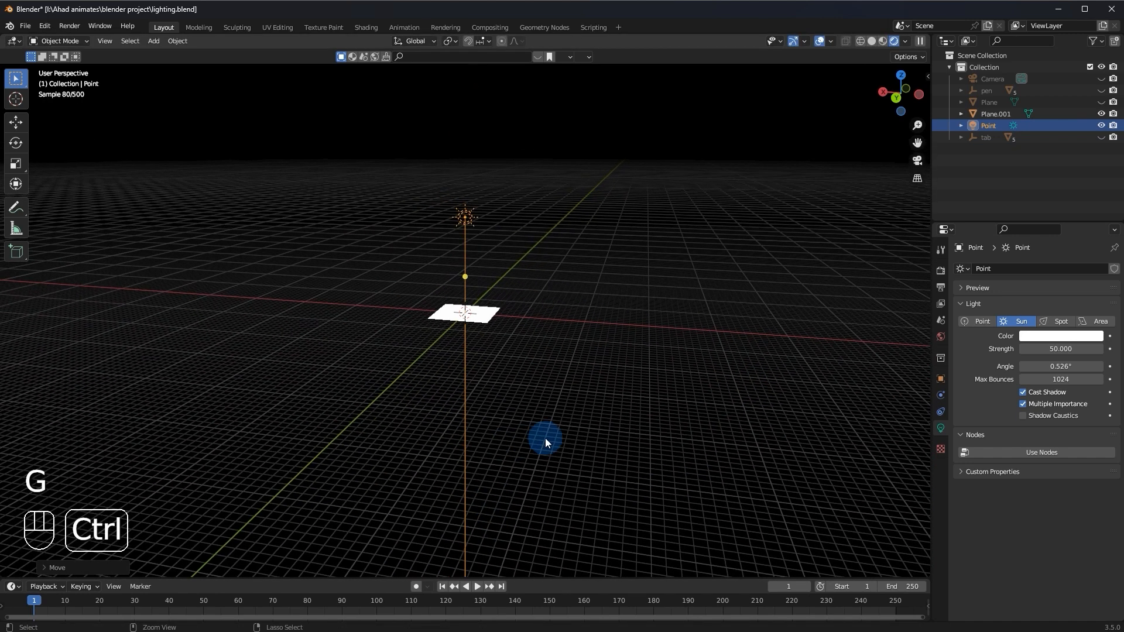
key(ctrl+g)
key(z)
key(g)
key(z)
key(g)
key(z)
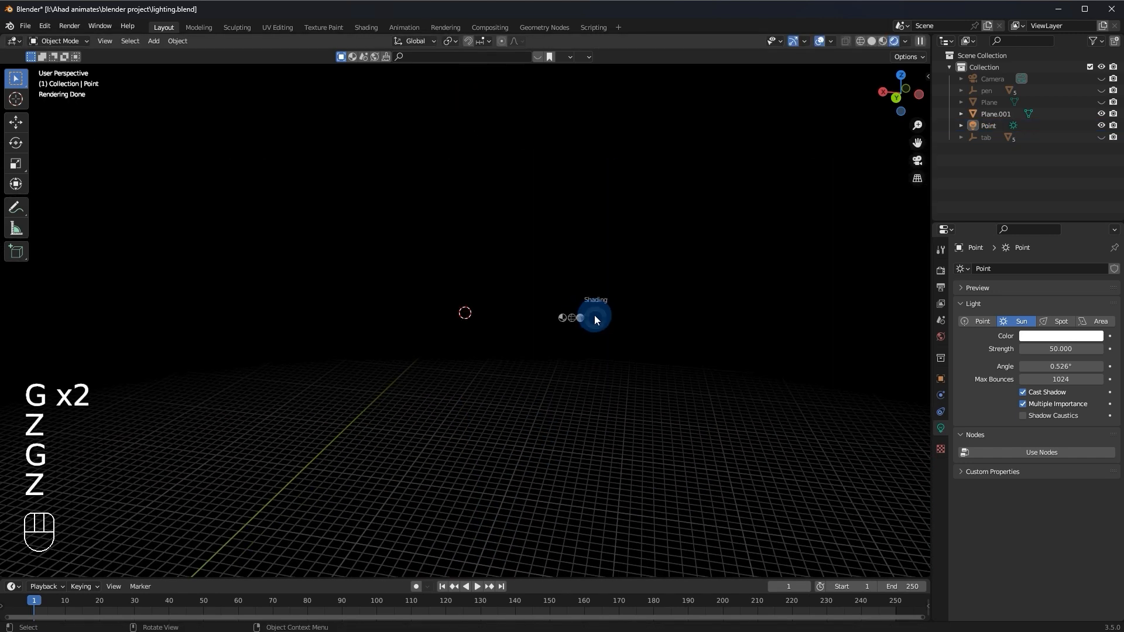
key(g)
key(z)
Set the sun light's strength to 19
mouse_move(660, 299)
middle_down()
mouse_move(651, 301)
mouse_move(659, 255)
middle_up()
click(988, 129)
ctrl+middle_drag(791, 207, 696, 277)
key(ctrl+z)
click(1064, 348)
text(19.0)
key(Return)
click(1072, 340)
click(1046, 346)
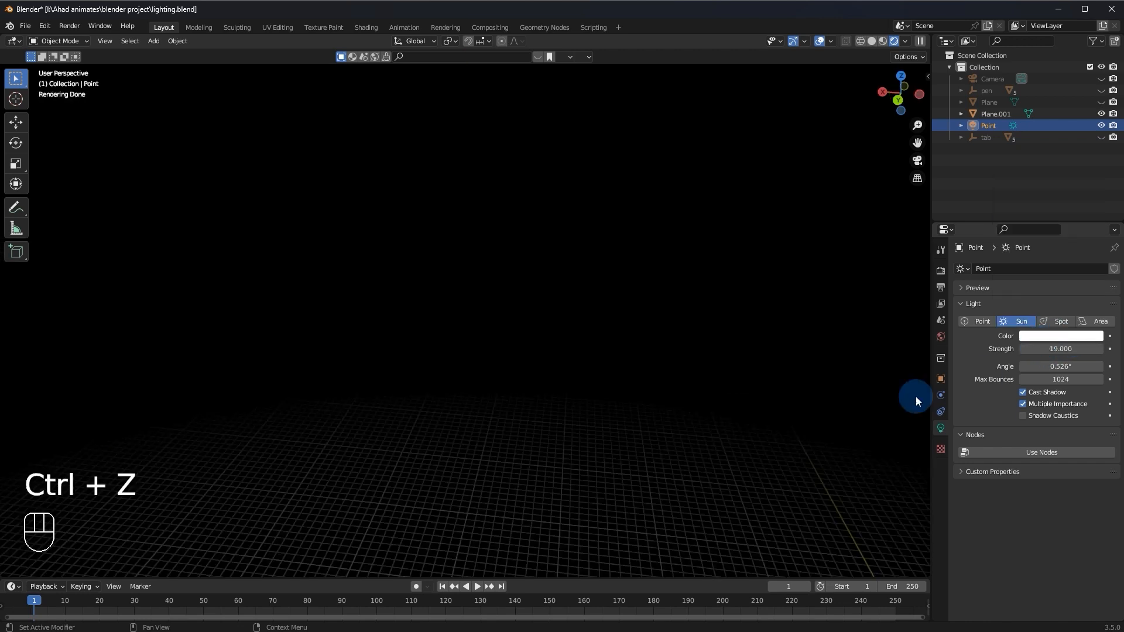
key(ctrl+z)
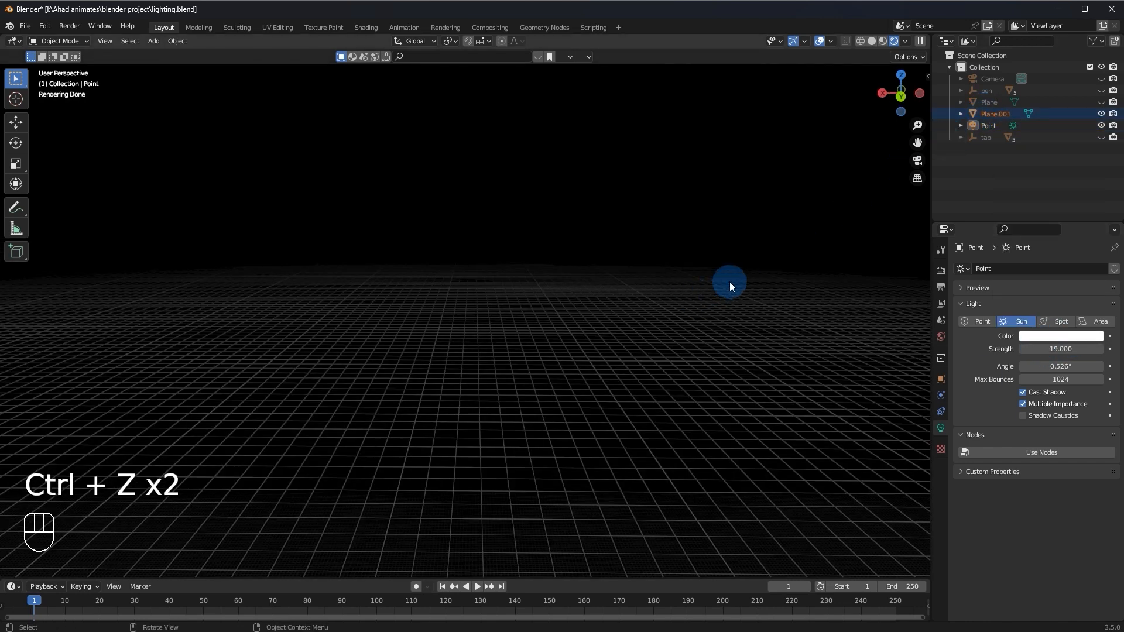
Clear the sun light's location and lift it above the plane
key(KP_Decimal)
click(988, 126)
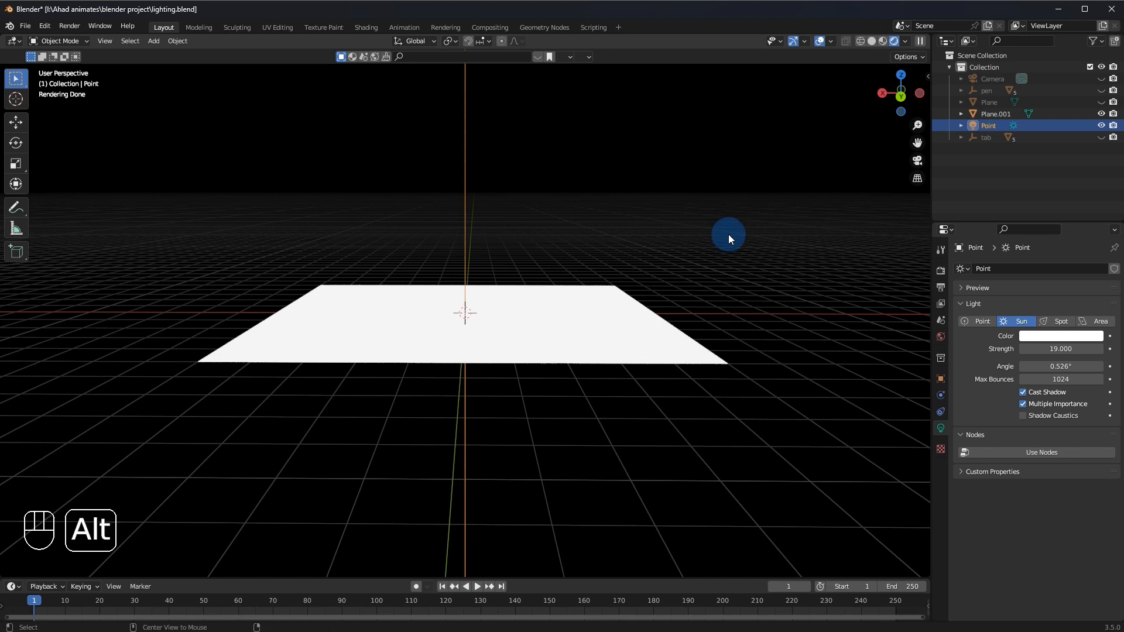
key(alt+g)
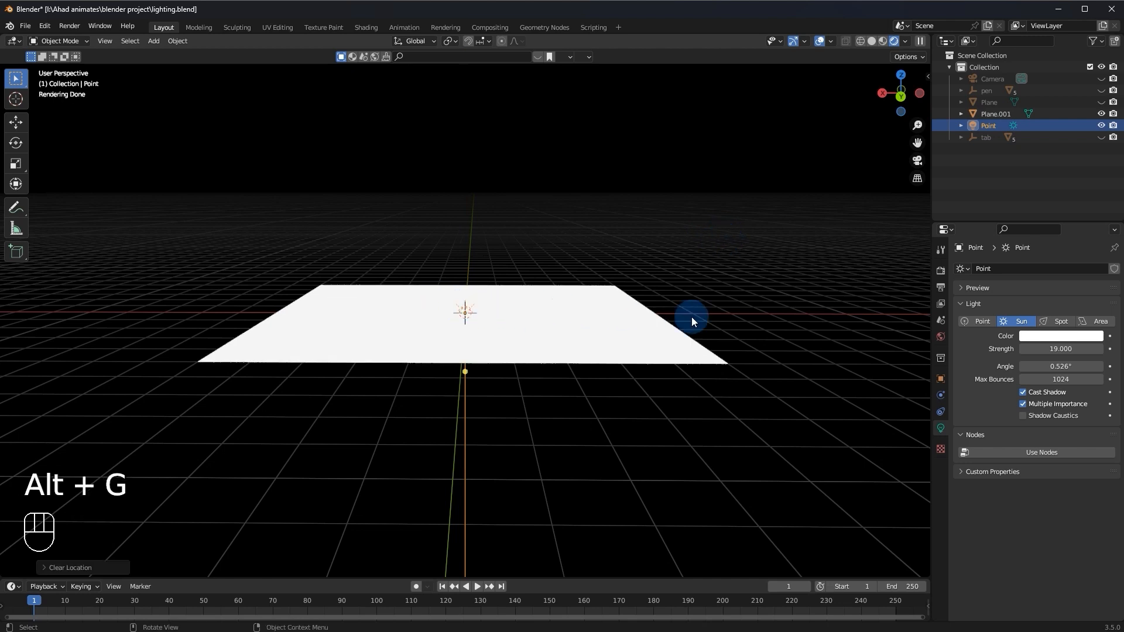
key(g)
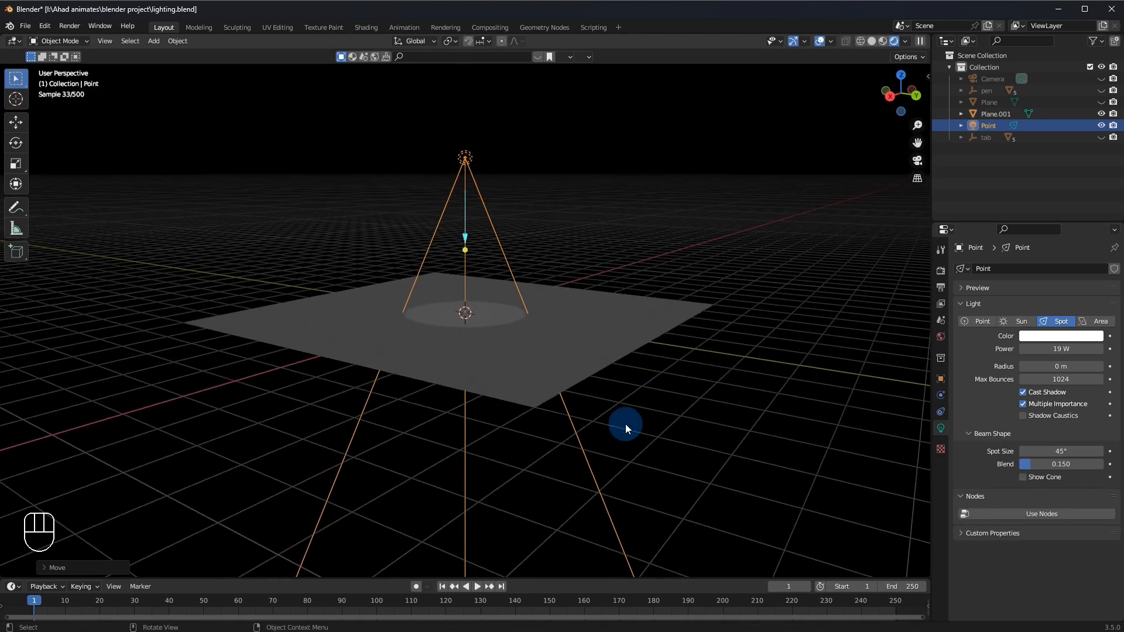
Scale the spot light and reposition it along Z, higher above the plane
key(s)
click(715, 388)
key(g)
key(z)
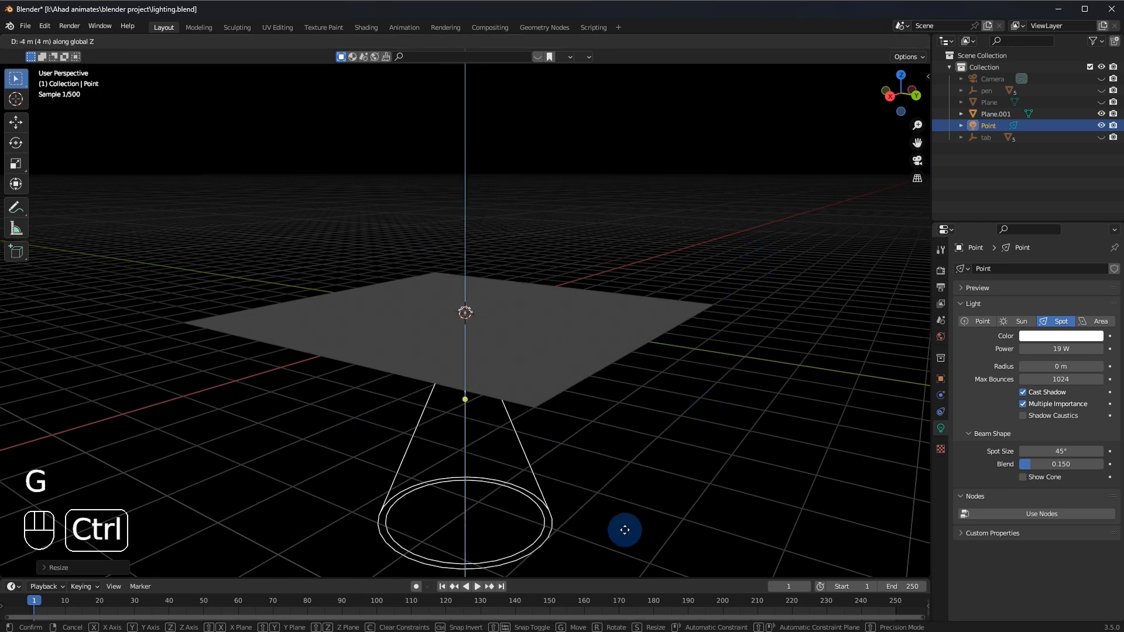
click(724, 336)
middle_drag(663, 367, 553, 336)
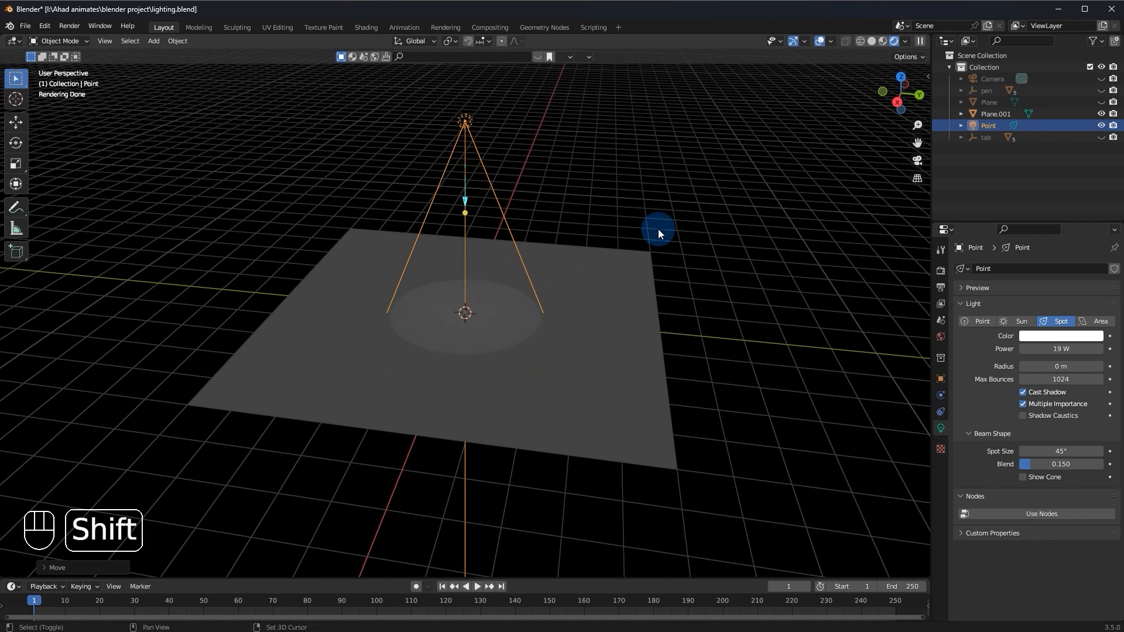
Add a cube, scale it up to enclose the plane and the spot light, and move it upward
key(shift+a)
click(712, 241)
key(s)
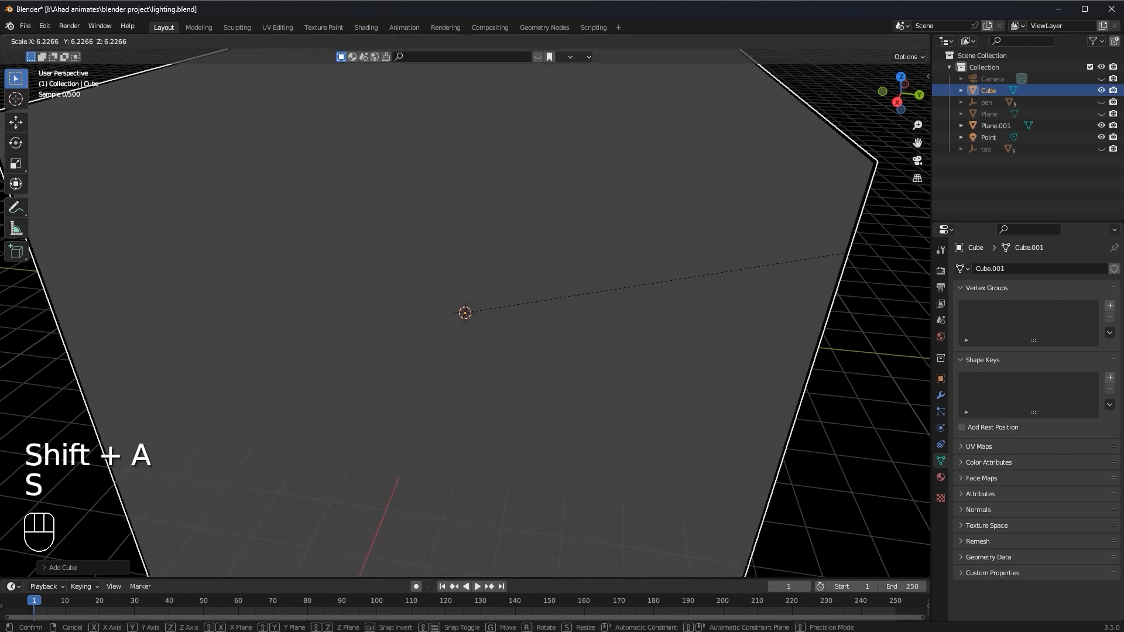
ctrl+click(616, 432)
key(ctrl+z)
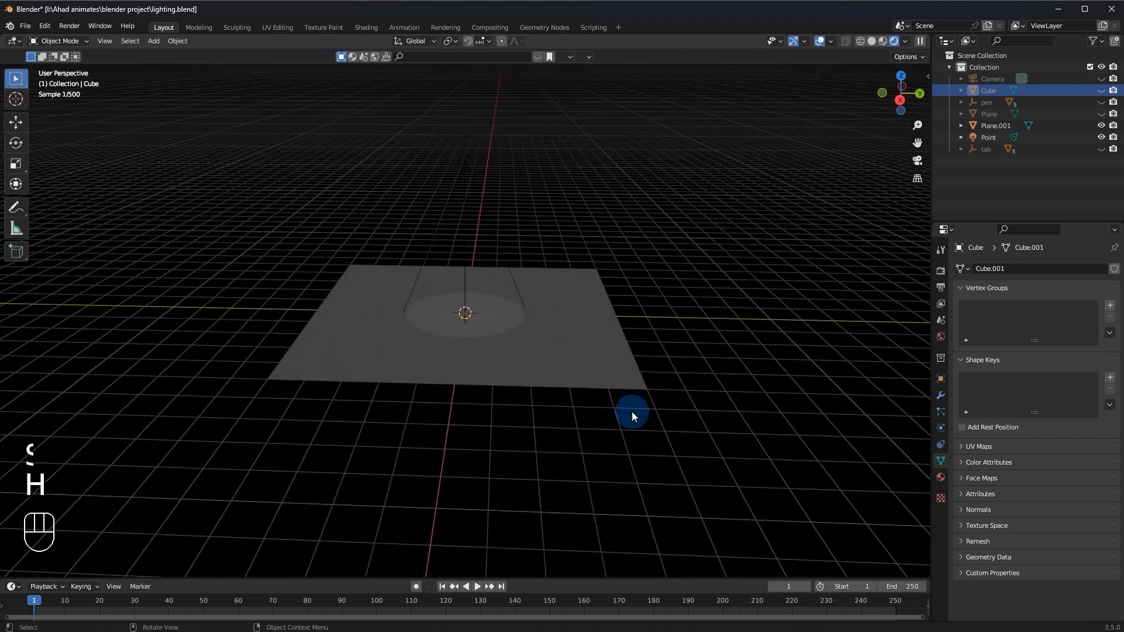
key(g)
click(631, 412)
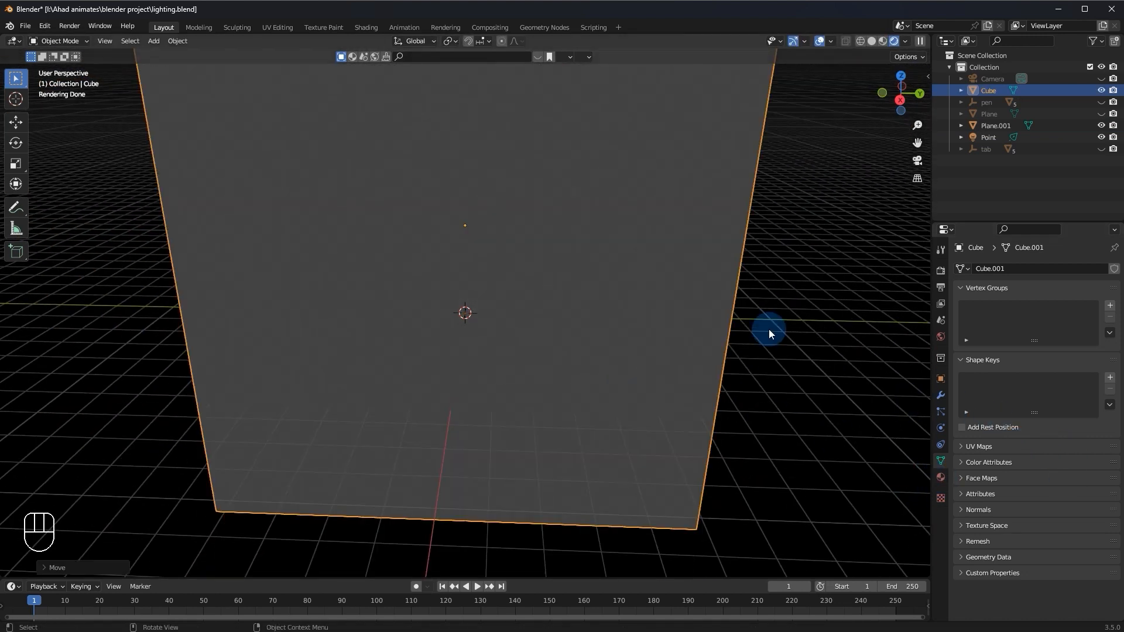
In the Shading workspace, give the cube a new material with a Principled Volume node feeding the output's Volume
click(374, 29)
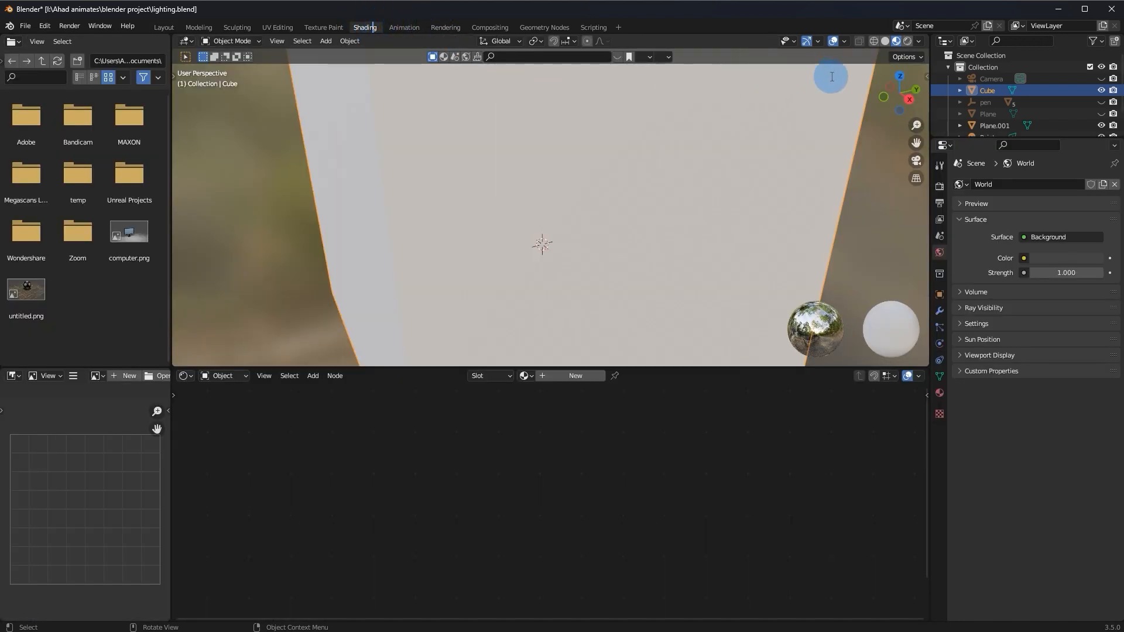
right_click(510, 410)
key(Escape)
key(shift+a)
text(vo)
click(525, 474)
click(485, 461)
drag(516, 410, 580, 424)
scroll(546, 436, up, 3)
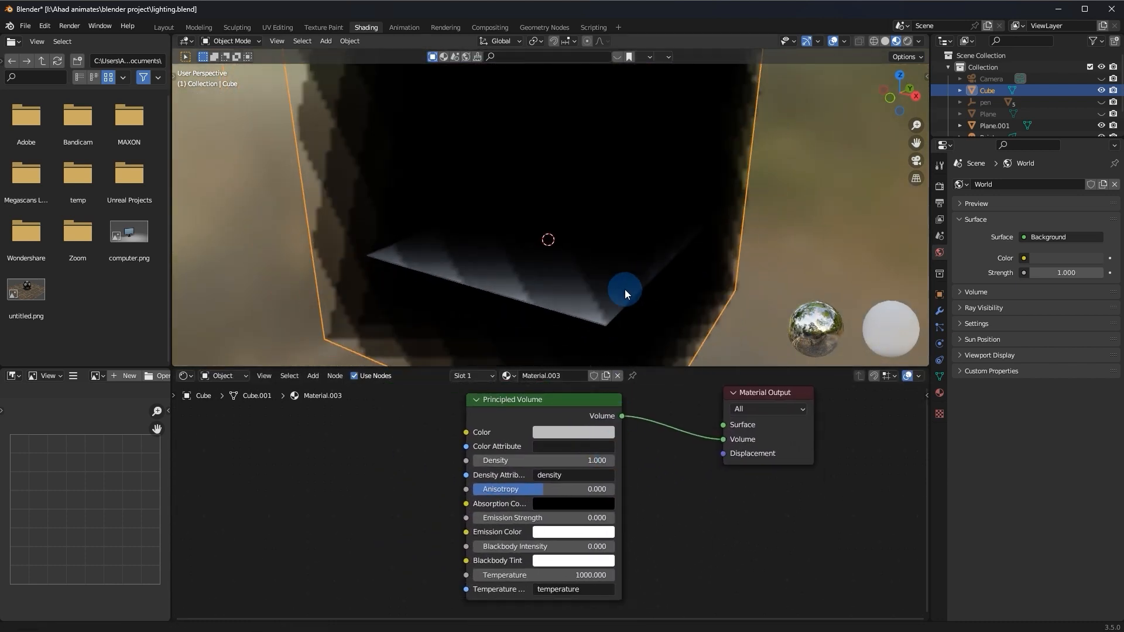
Set the Principled Volume's density to 0.1
drag(544, 461, 515, 463)
click(509, 460)
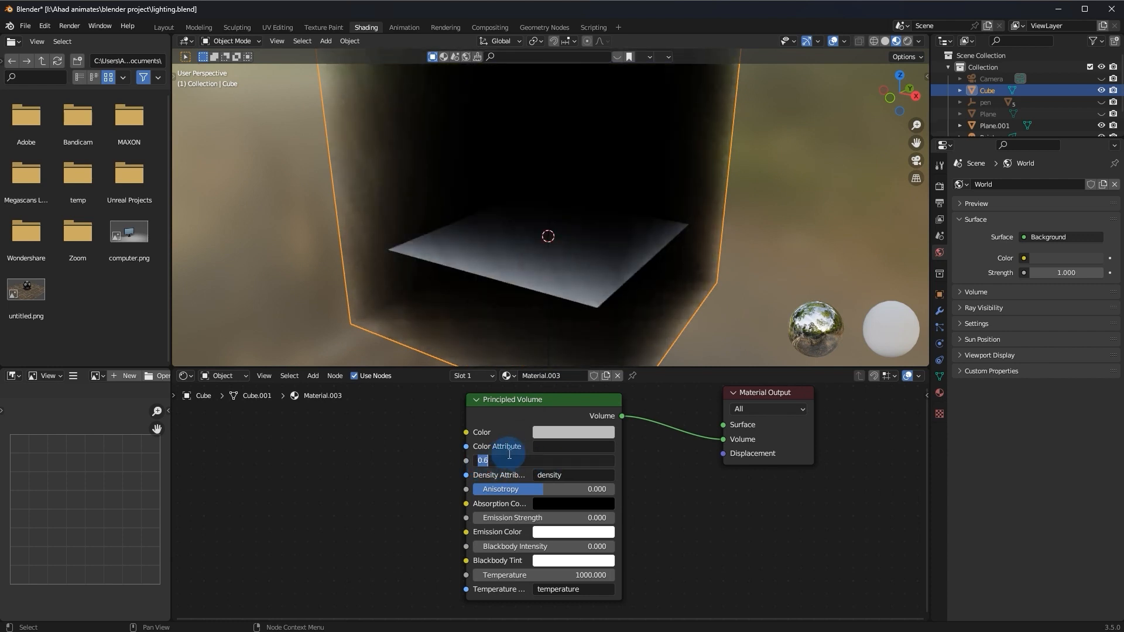
text(0.1)
key(Return)
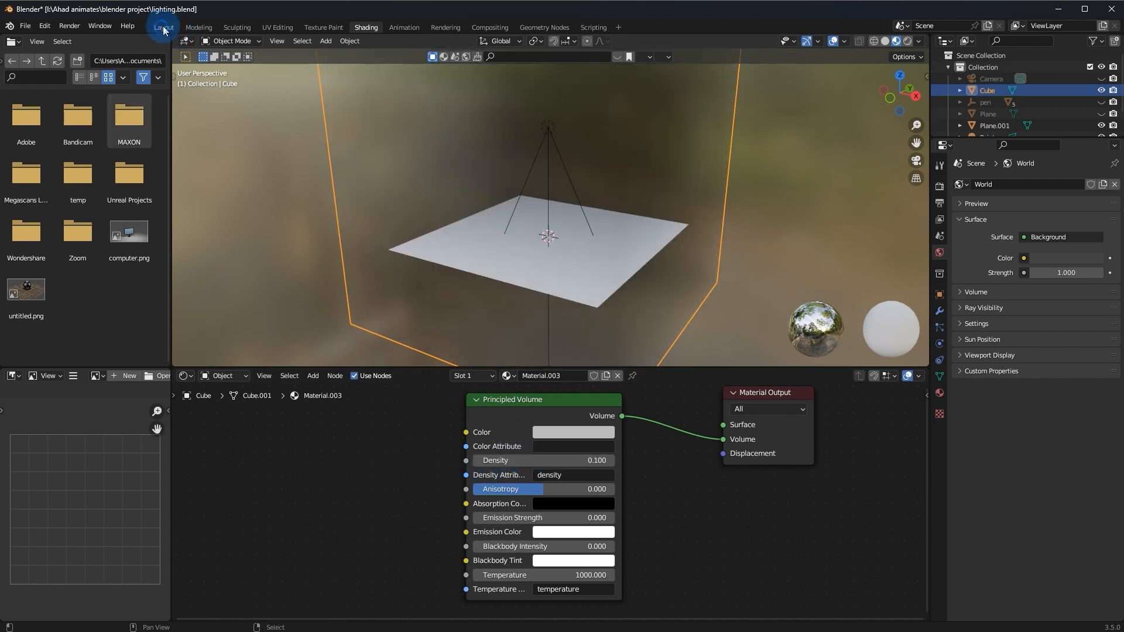
Return to the Layout workspace, inspect the spotlight through the volume and delete the cube
click(163, 28)
mouse_move(500, 261)
ctrl+middle_down()
mouse_move(598, 310)
mouse_move(600, 269)
ctrl+middle_up()
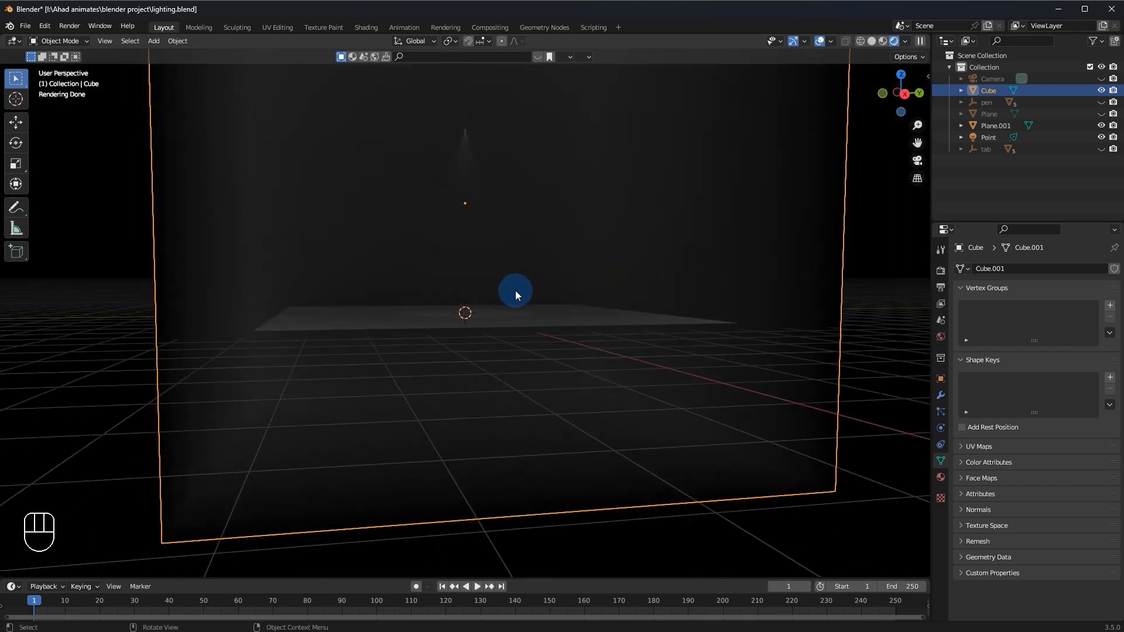
key(Delete)
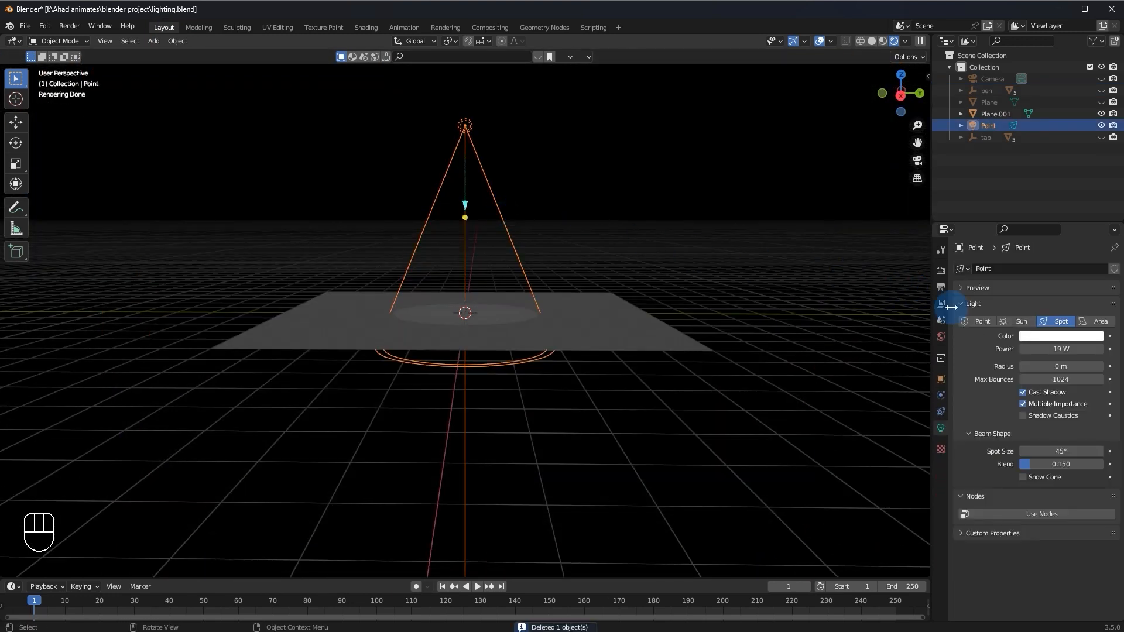
Change the spot light's type to Point, trying Sun in between
click(986, 323)
click(1016, 321)
click(966, 325)
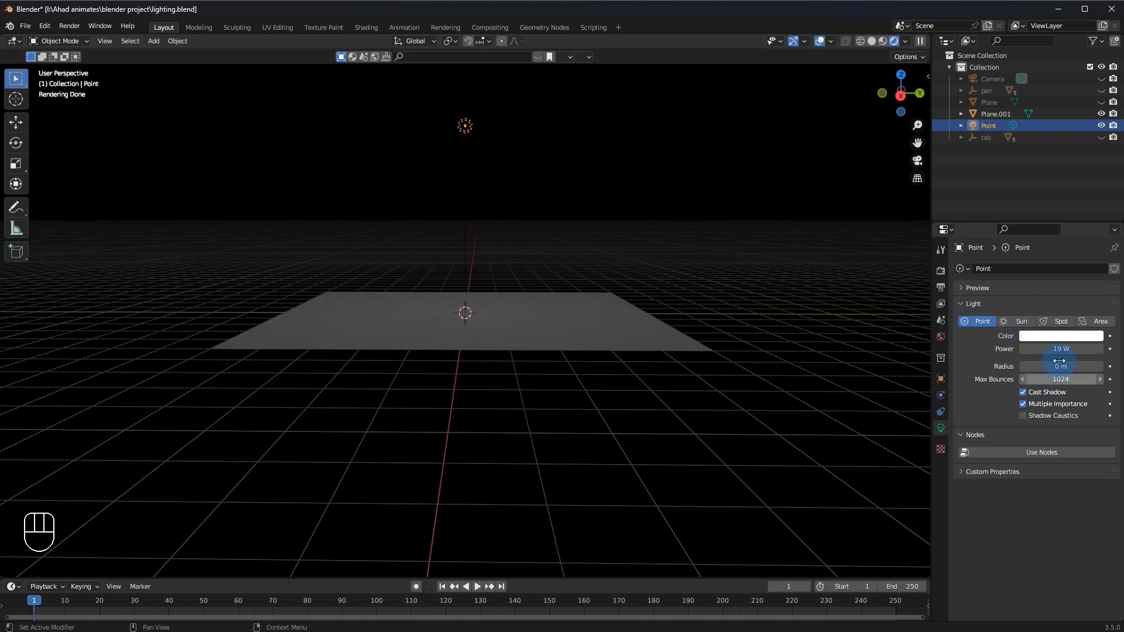
Change the light's type to Area, trying Sun and Spot in between, and inspect the lit plane
click(1015, 321)
click(1051, 326)
click(1081, 321)
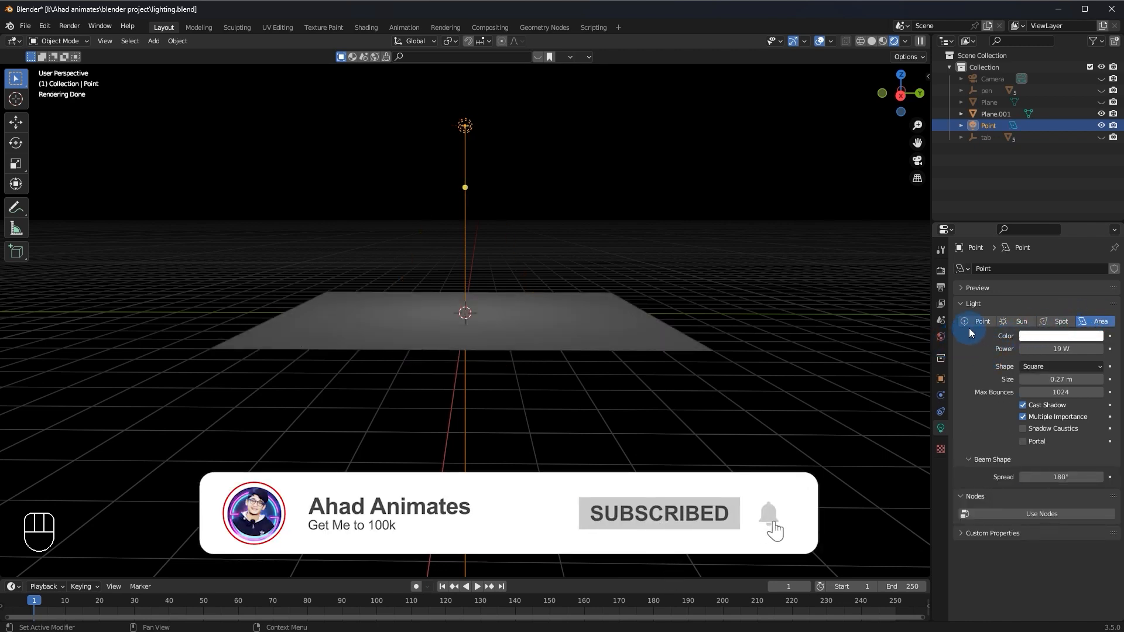
middle_drag(902, 360, 801, 402)
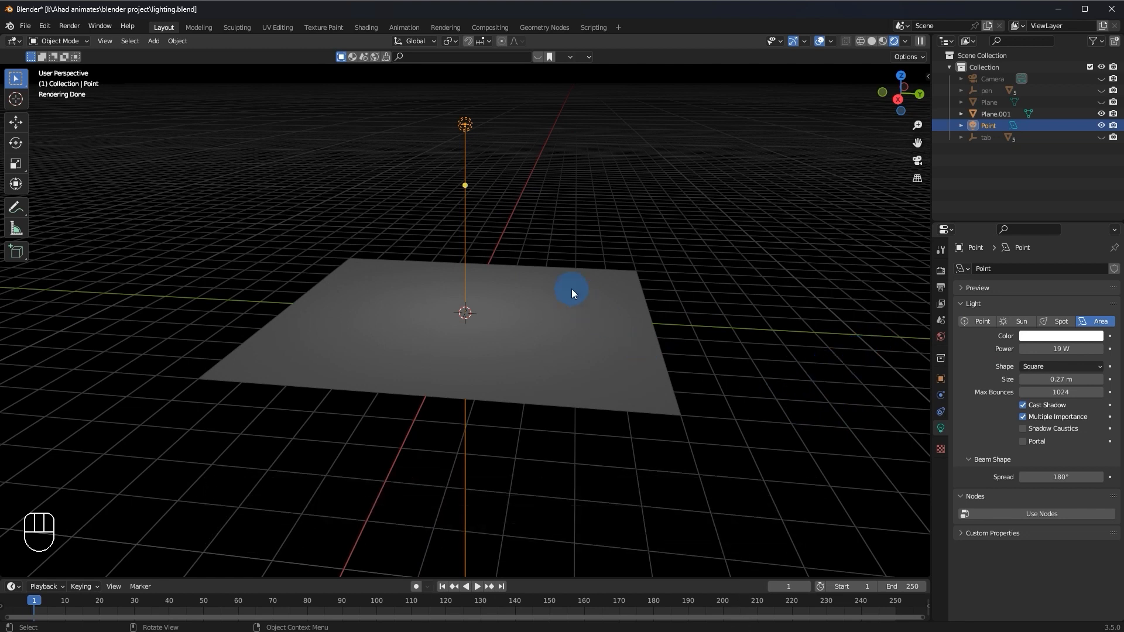
Delete the light and the plane it lights, switch the viewport to Solid shading and save the file
shift+click(491, 354)
key(Delete)
drag(755, 170, 712, 212)
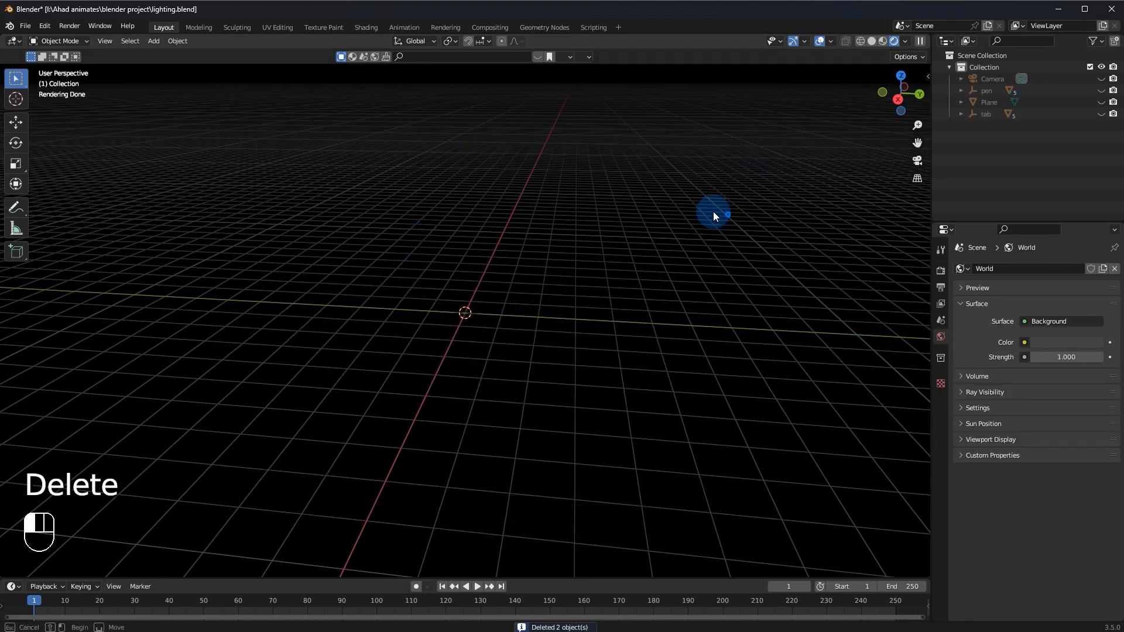
click(872, 40)
key(ctrl+s)
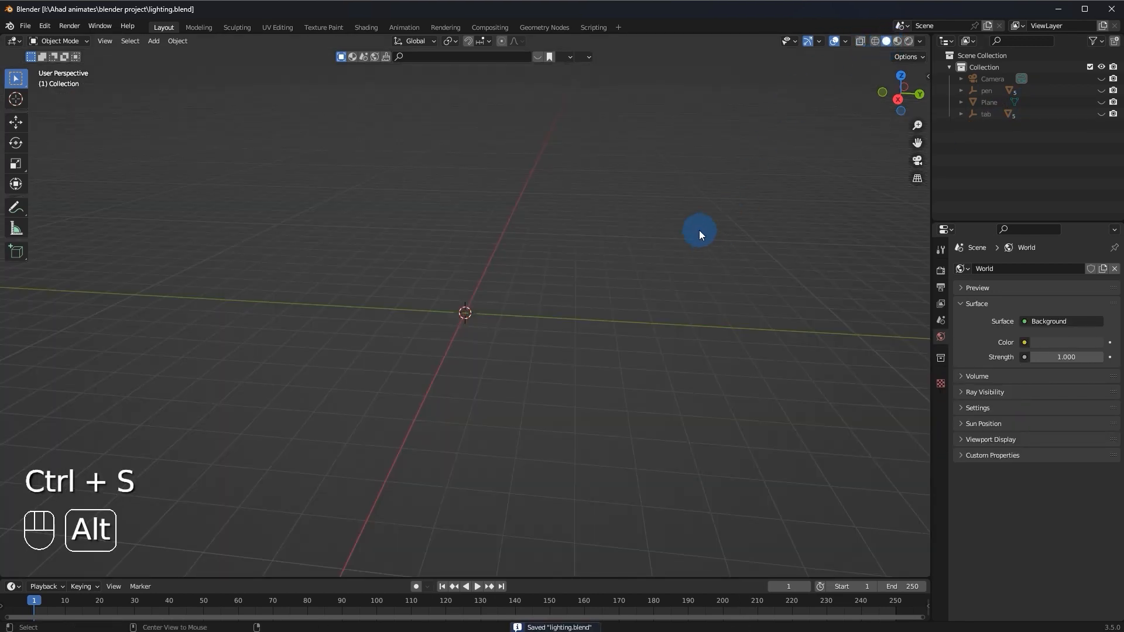
Unhide all hidden objects in the scene and clear the selection
key(alt+h)
ctrl+middle_drag(710, 255, 659, 382)
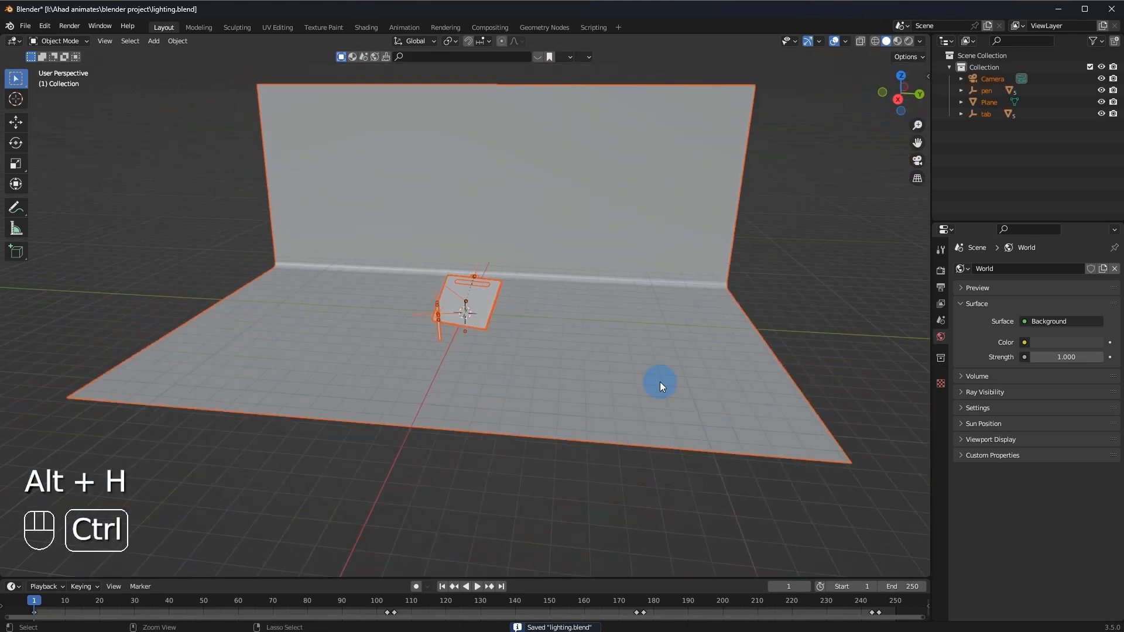
click(787, 278)
key(shift+a)
middle_drag(653, 331, 401, 389)
key(shift+a)
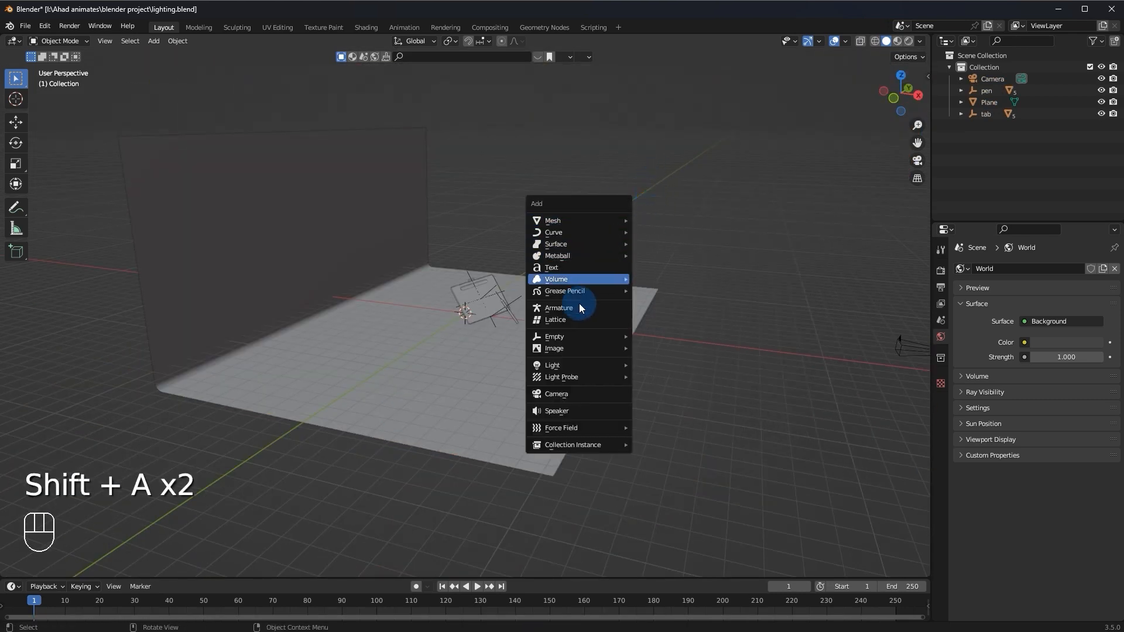
mouse_move(574, 363)
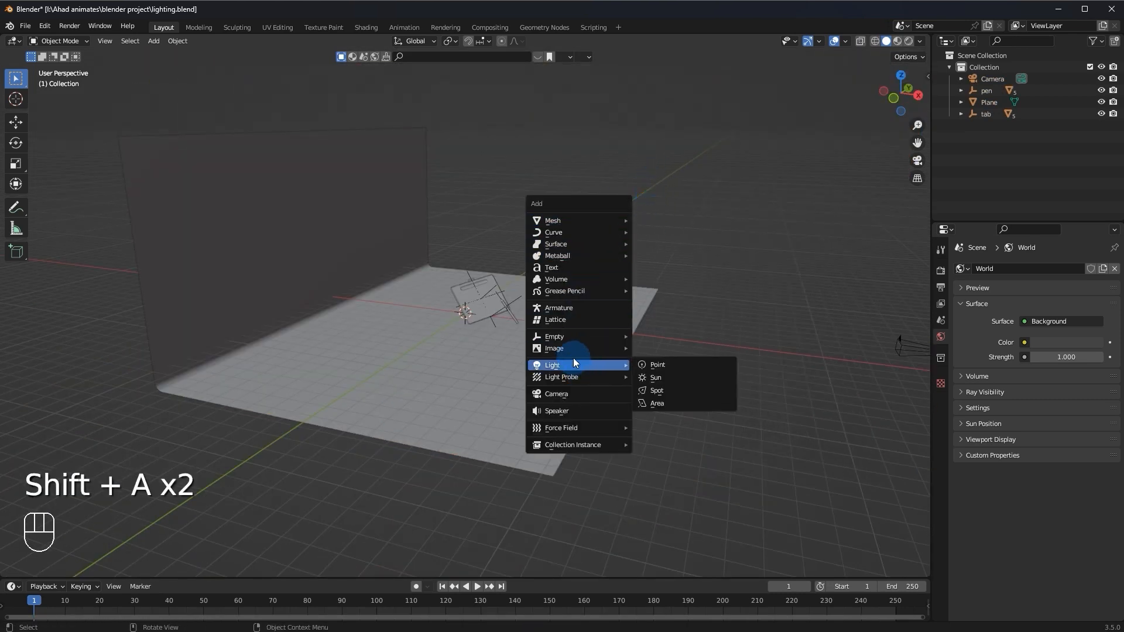
click(664, 403)
middle_drag(664, 403, 505, 341)
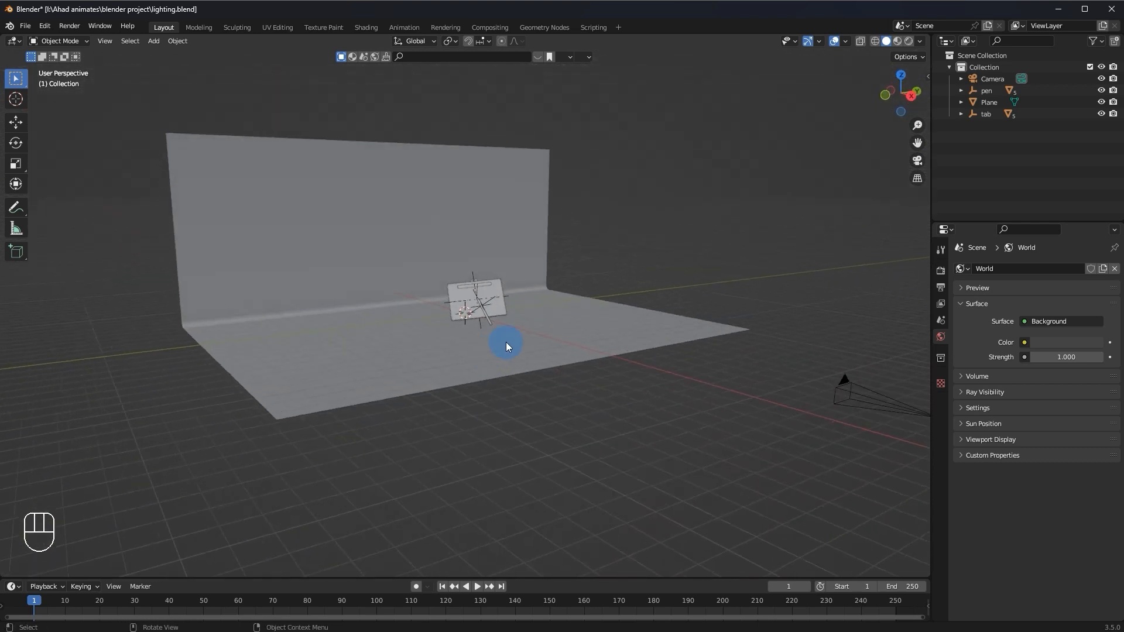
Set the world background color to black and check the scene in Rendered view with overlays off
click(1051, 342)
drag(1091, 226, 1089, 337)
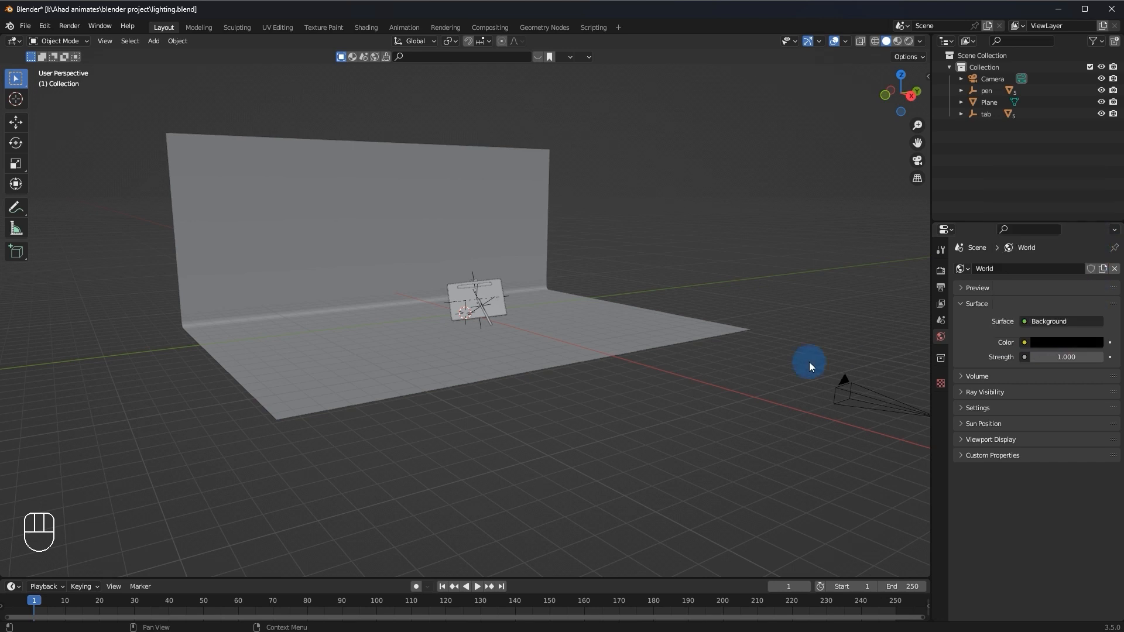
click(909, 40)
middle_drag(657, 293, 562, 305)
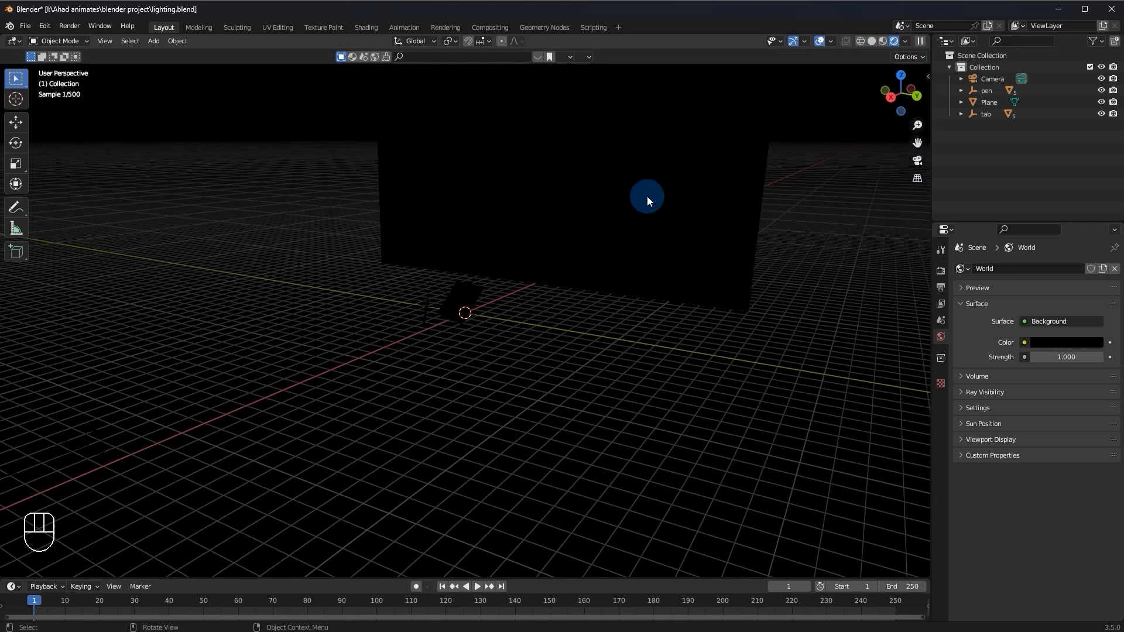
click(820, 42)
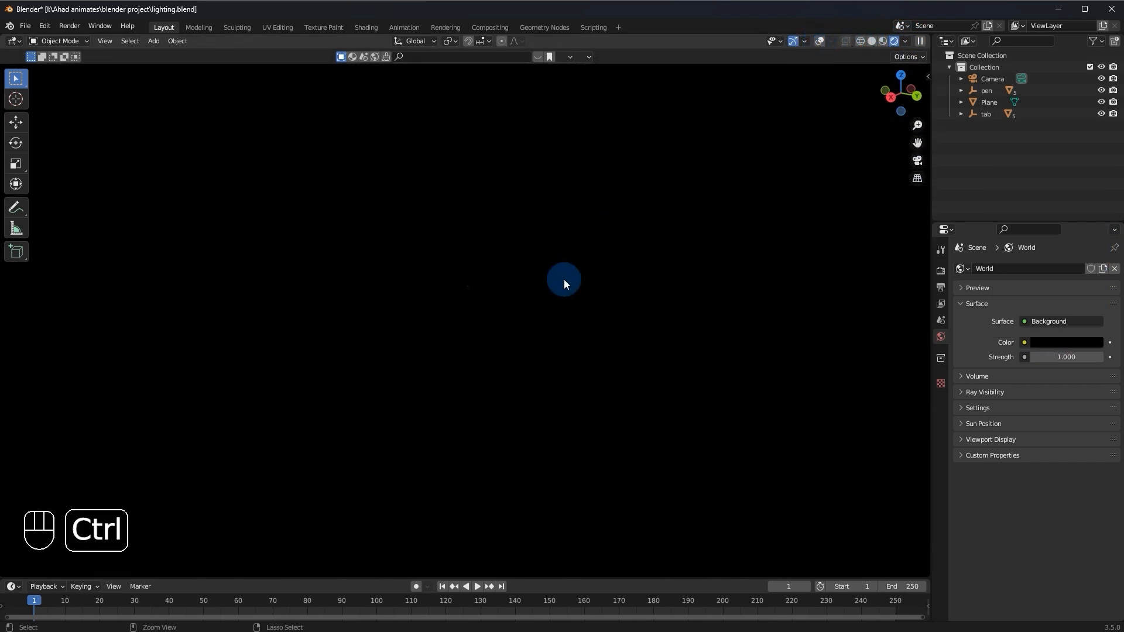
ctrl+middle_drag(599, 297, 565, 295)
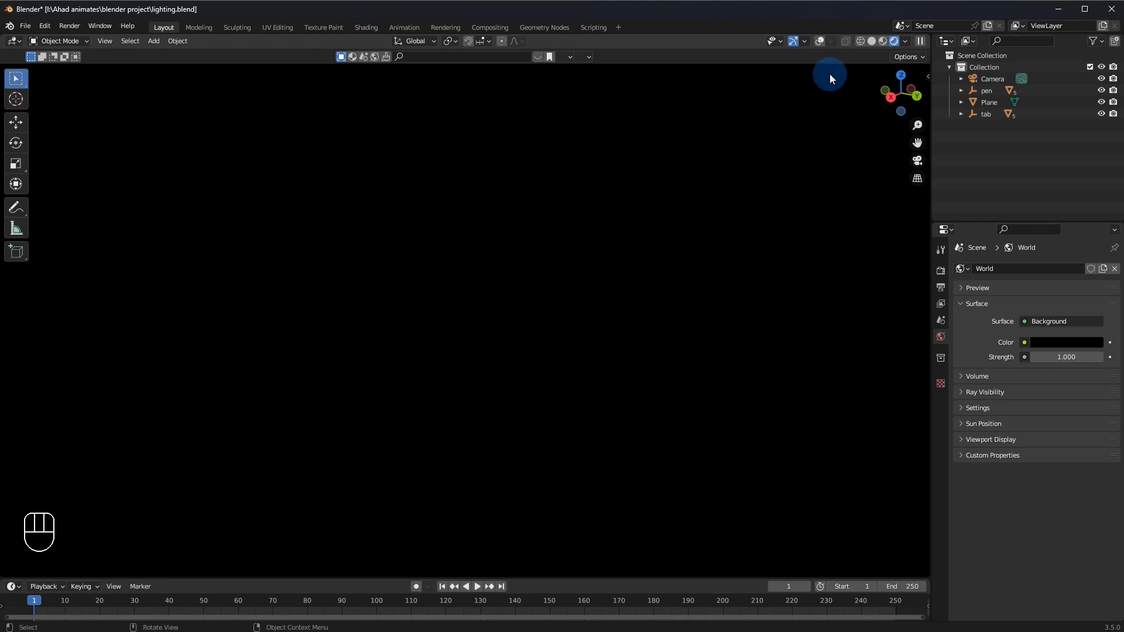
Return the viewport to Solid shading with overlays on and save the file
click(871, 42)
ctrl+middle_drag(749, 205, 743, 281)
click(834, 42)
mouse_move(738, 234)
middle_down()
mouse_move(707, 221)
mouse_move(648, 234)
middle_up()
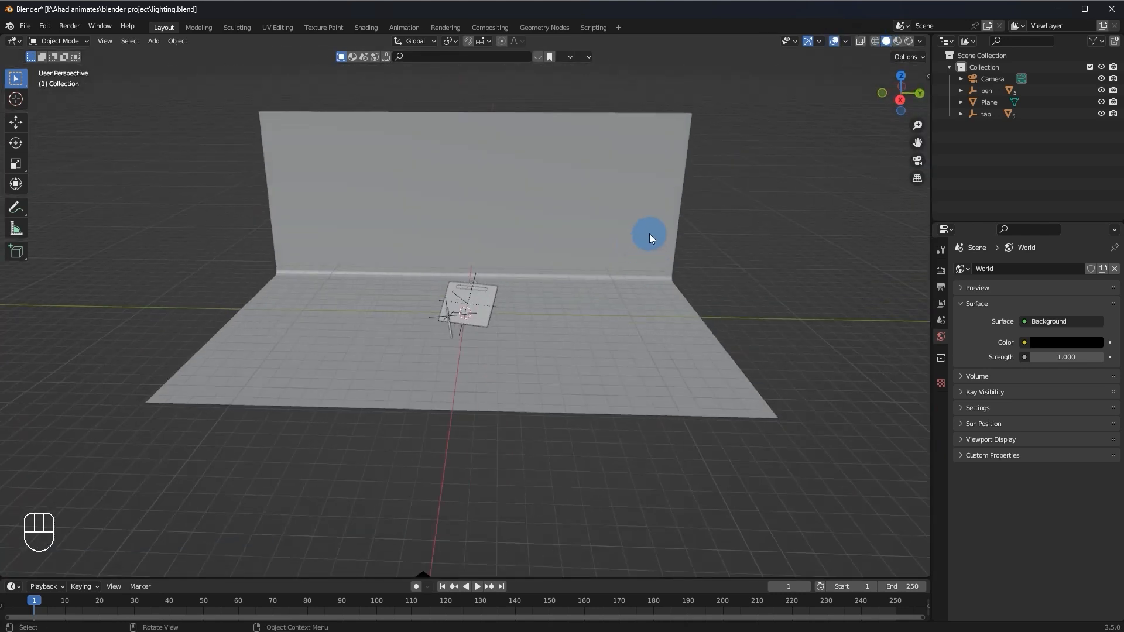
key(ctrl+s)
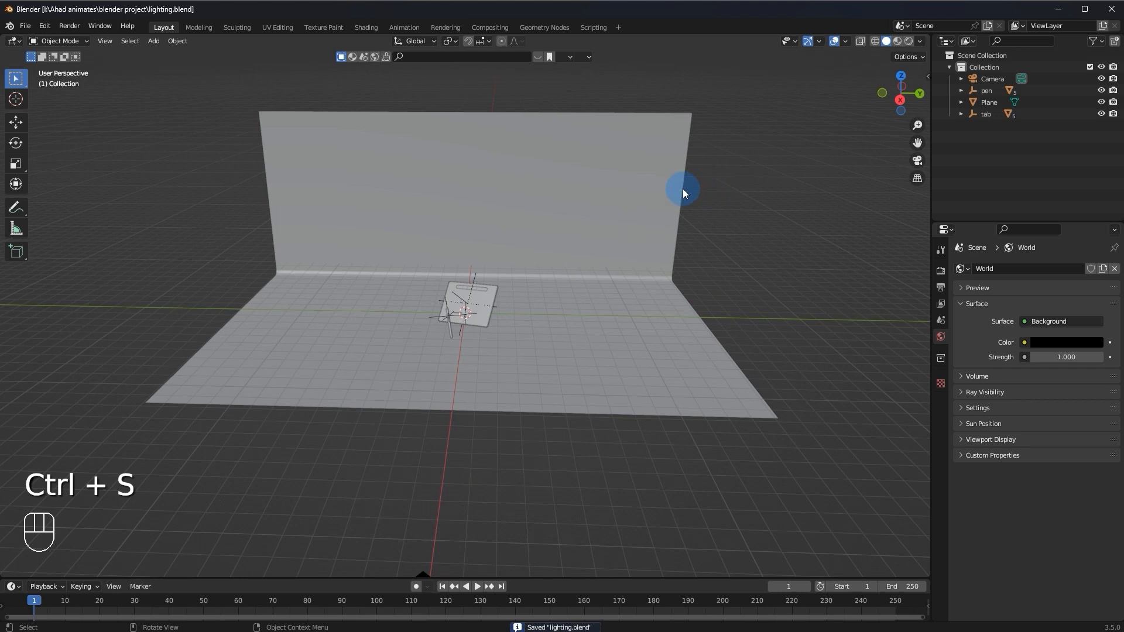
Split the 3D viewport vertically into two side-by-side views
key(shift+a)
click(712, 33)
right_click(710, 32)
right_click(753, 36)
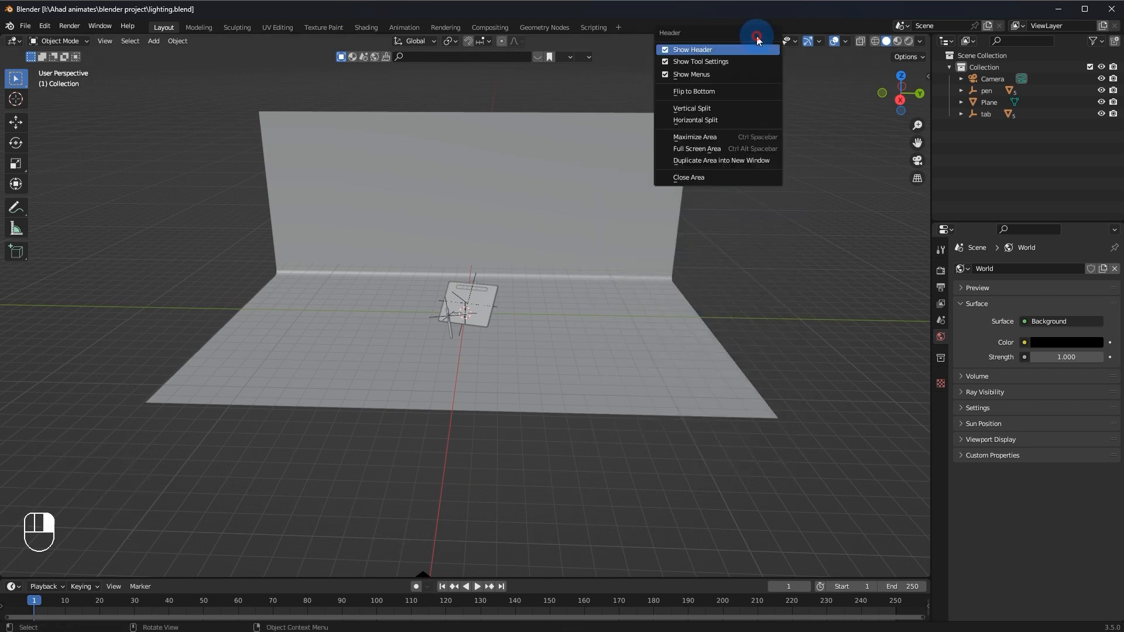
click(713, 110)
click(390, 259)
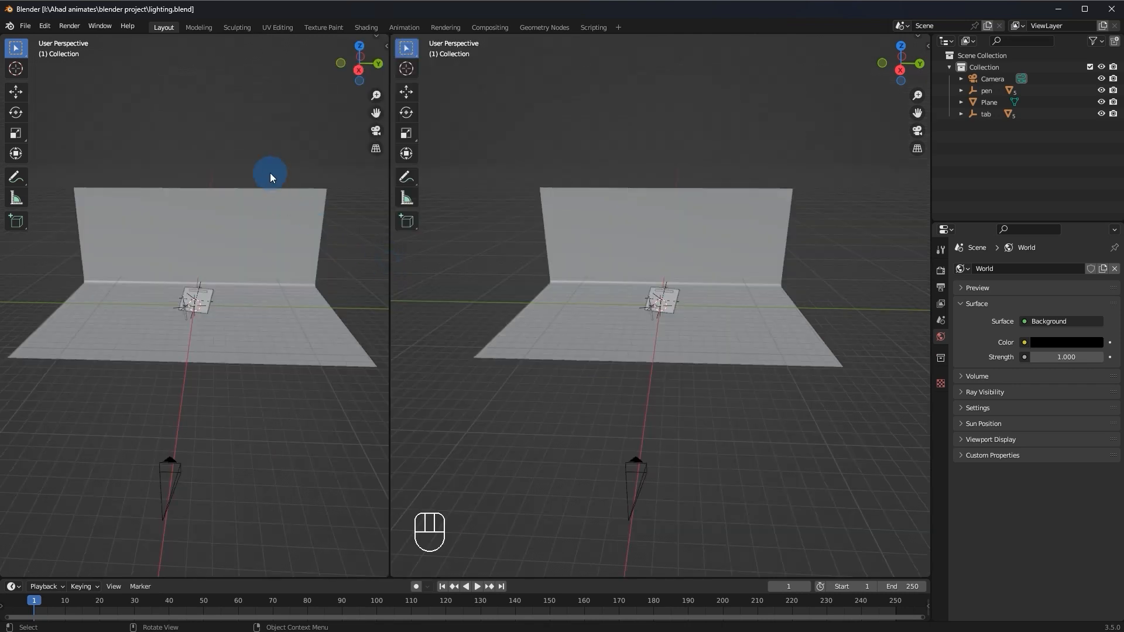
Set the left viewport to Rendered shading through the camera and save the file
key(ctrl+space)
key(ctrl+space)
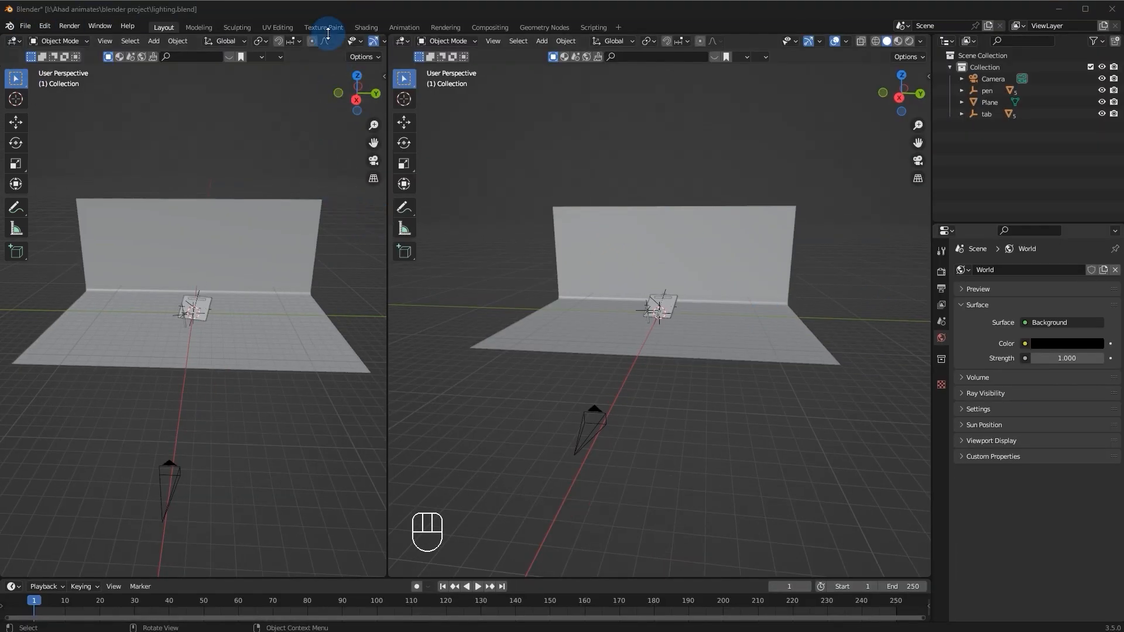
click(332, 52)
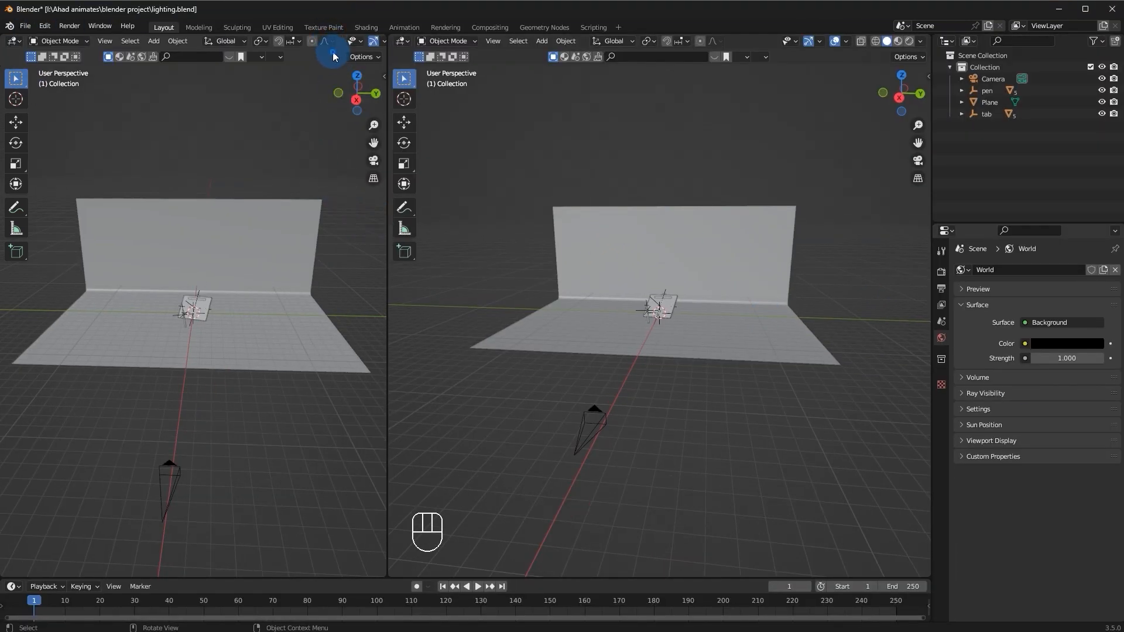
scroll(354, 42, down, 5)
click(365, 41)
click(374, 160)
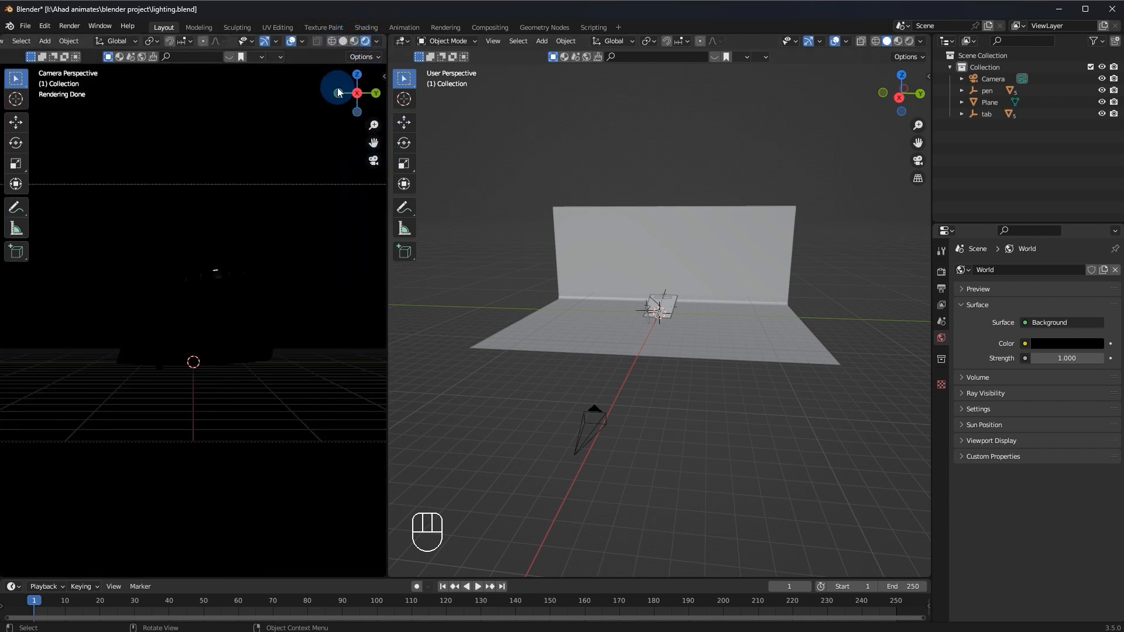
key(ctrl+s)
Add an Area light to the scene and scale it by 3
key(shift+a)
mouse_move(644, 216)
mouse_move(620, 361)
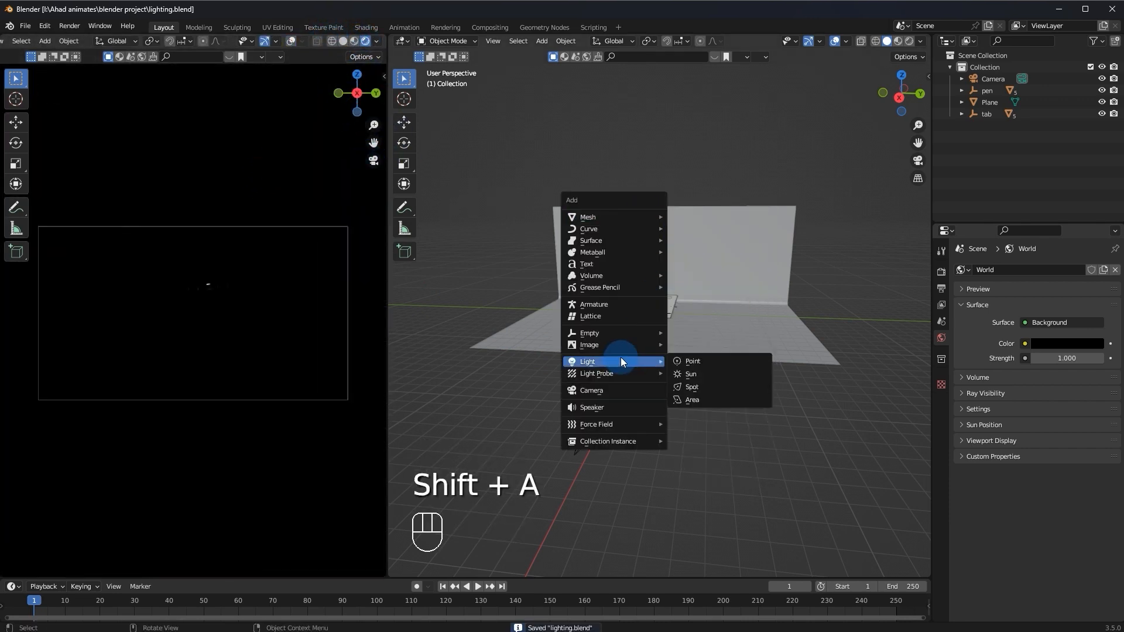
click(689, 402)
ctrl+middle_drag(755, 258, 687, 237)
key(s)
key(3)
right_click(690, 234)
key(s)
key(3)
click(670, 215)
ctrl+middle_drag(669, 215, 784, 299)
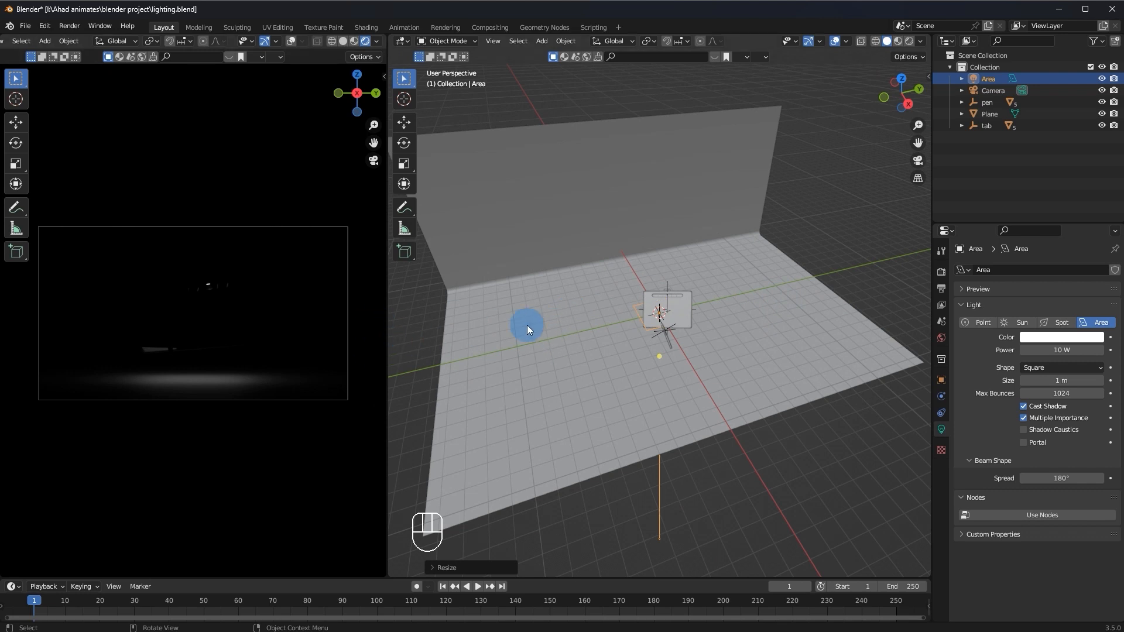
Sketch annotations of light positions on both sides, behind and in front of the tablet, and erase the strokes
middle_drag(654, 277, 603, 251)
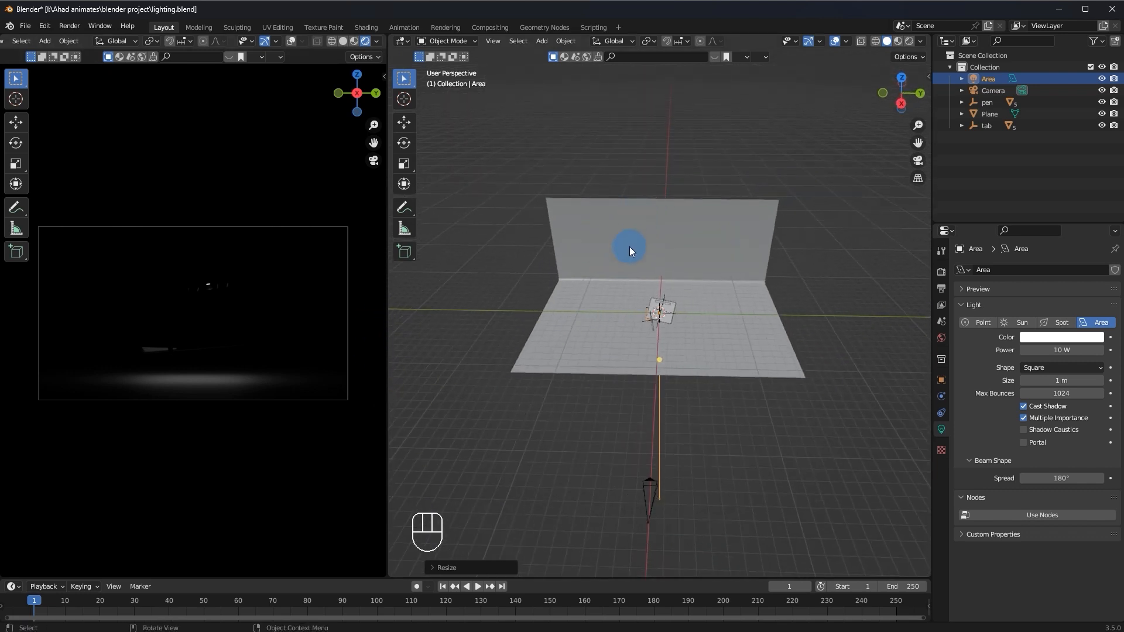
click(404, 207)
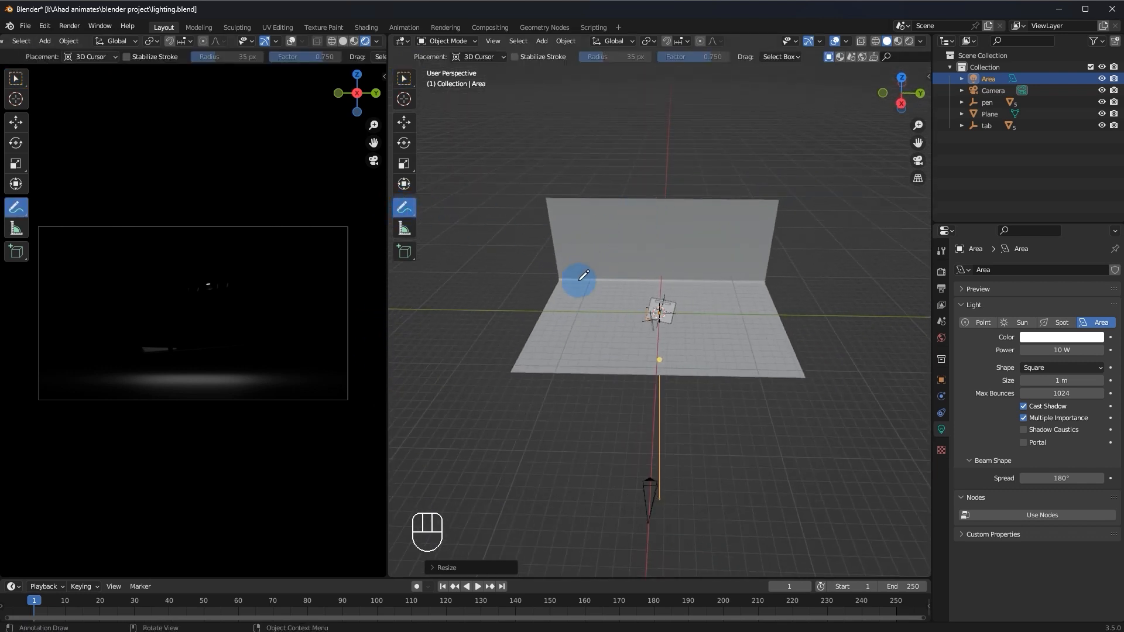
drag(516, 278, 657, 310)
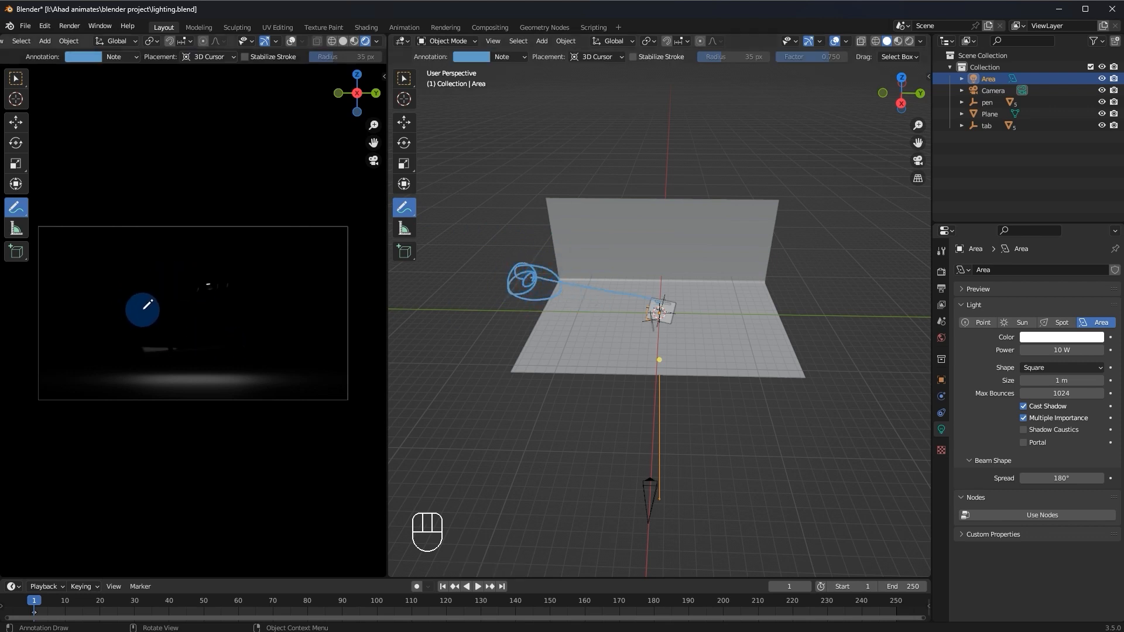
key(ctrl+z)
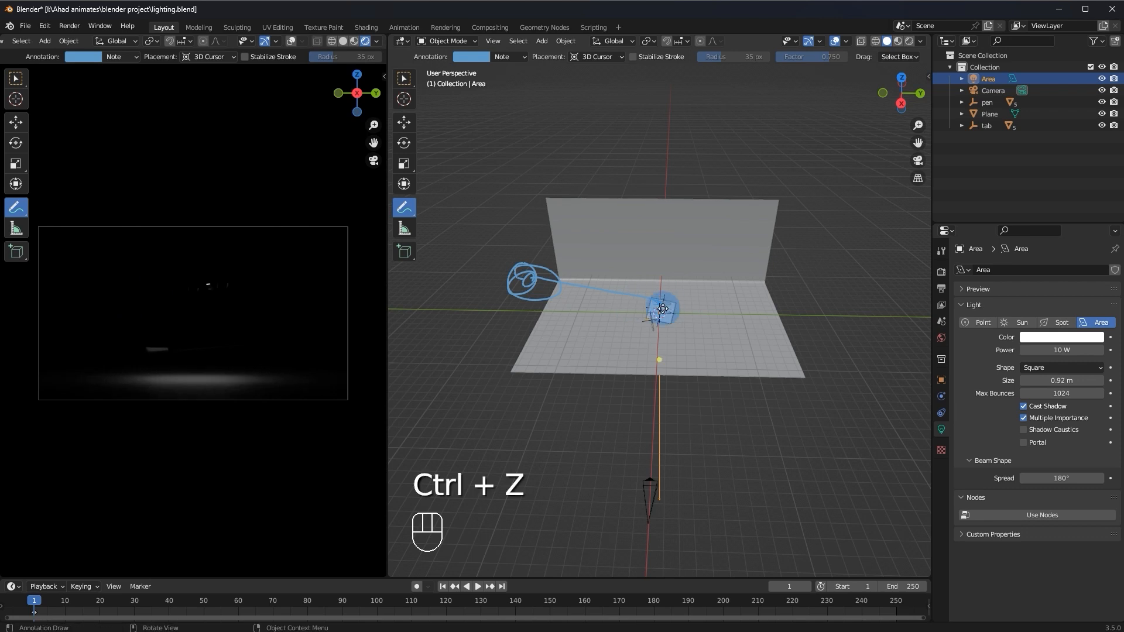
drag(797, 256, 672, 310)
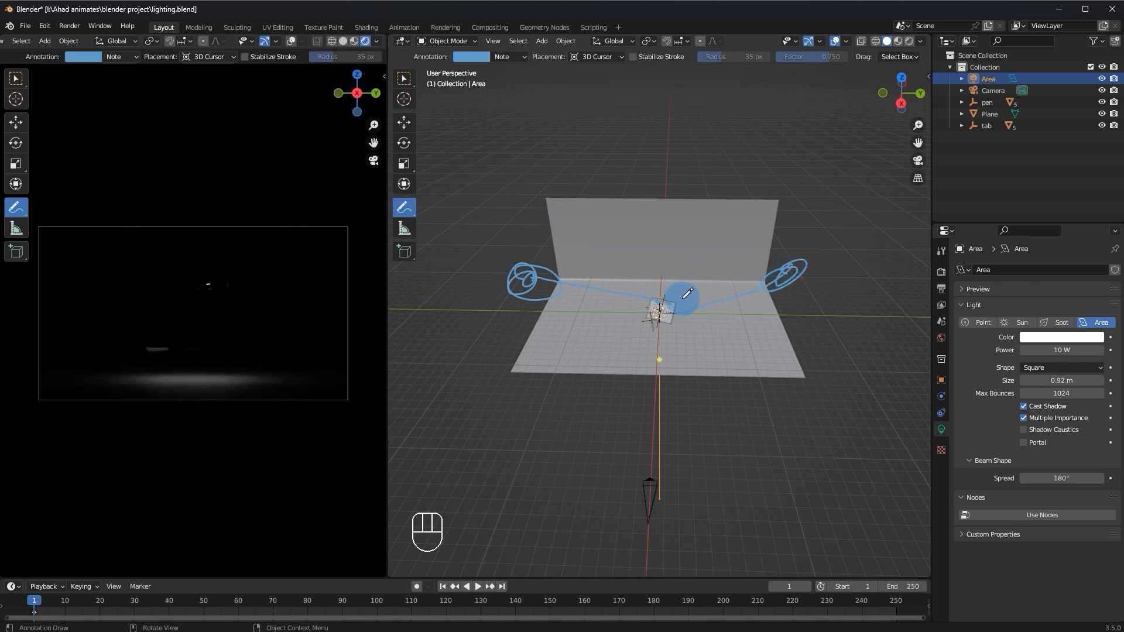
middle_drag(687, 293, 667, 297)
mouse_move(660, 232)
mouse_down()
mouse_move(772, 388)
mouse_move(766, 370)
mouse_move(756, 377)
mouse_move(648, 324)
mouse_up()
middle_drag(545, 292, 539, 297)
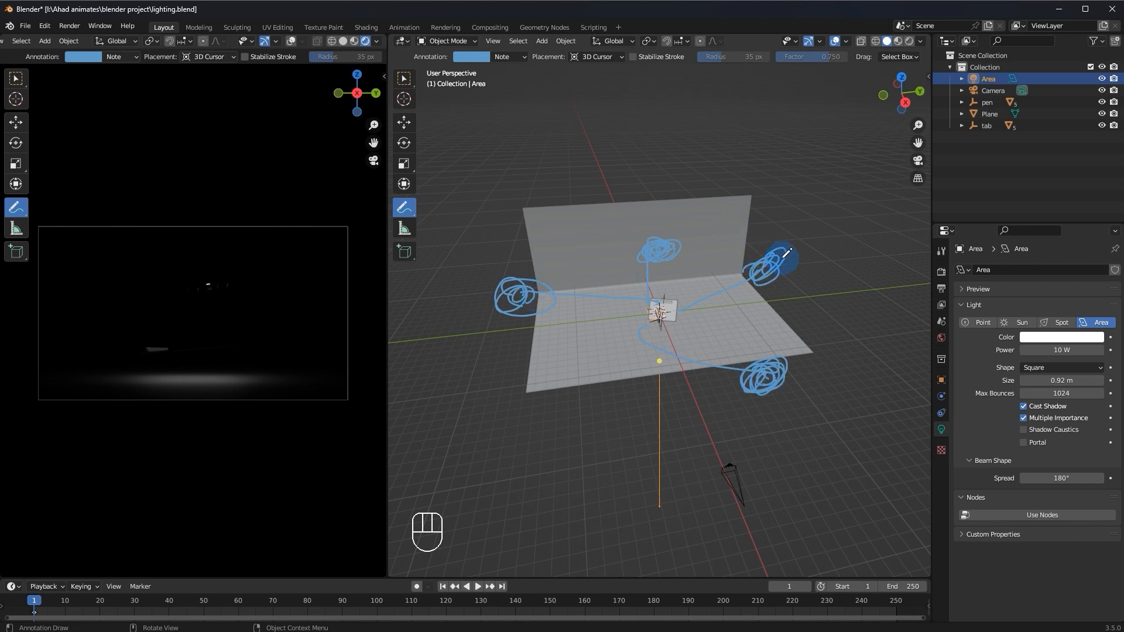
mouse_move(780, 258)
ctrl+mouse_down()
mouse_move(724, 306)
mouse_move(632, 334)
mouse_move(728, 359)
mouse_move(665, 273)
mouse_move(496, 295)
ctrl+mouse_up()
click(403, 77)
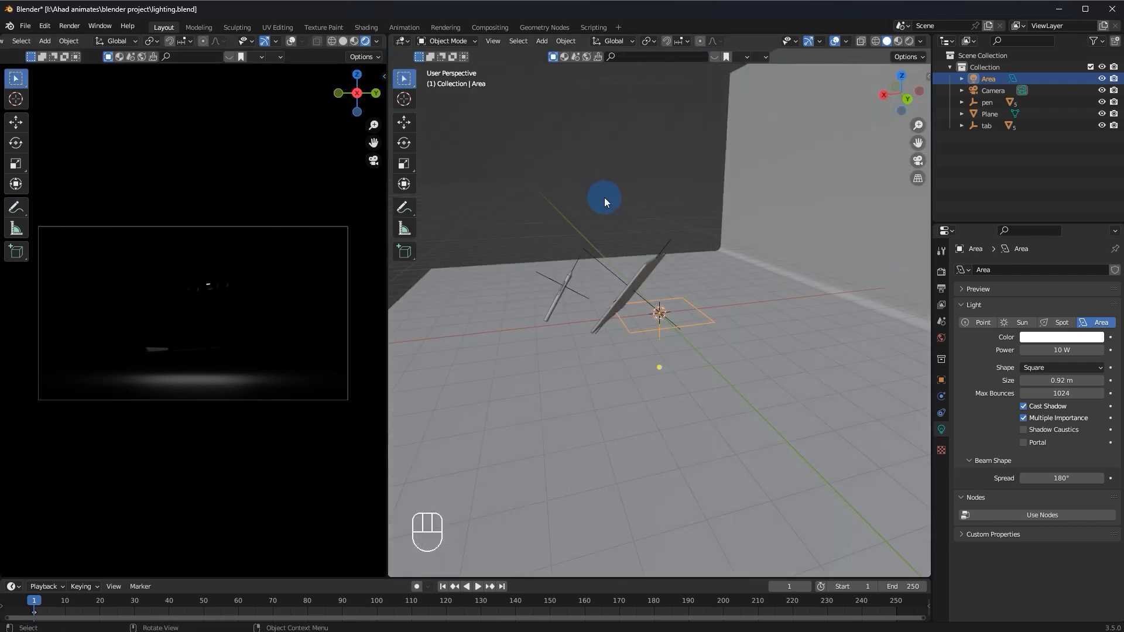
Scale the Area light up by a factor of about 1.7
key(ctrl+z)
key(ctrl+shift+z)
key(s)
key(ctrl)
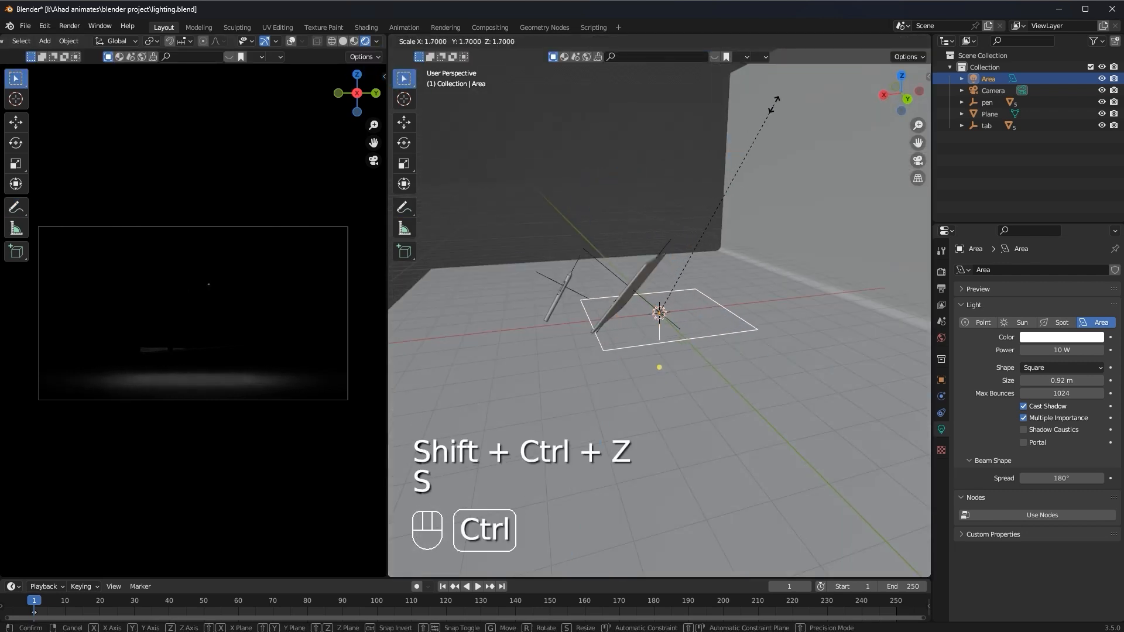
click(778, 99)
Move the Area light along negative Y to the floor's side and about -8 m along X to its rear corner
scroll(662, 211, down, 4)
middle_drag(602, 228, 717, 265)
key(g)
middle_click(635, 280)
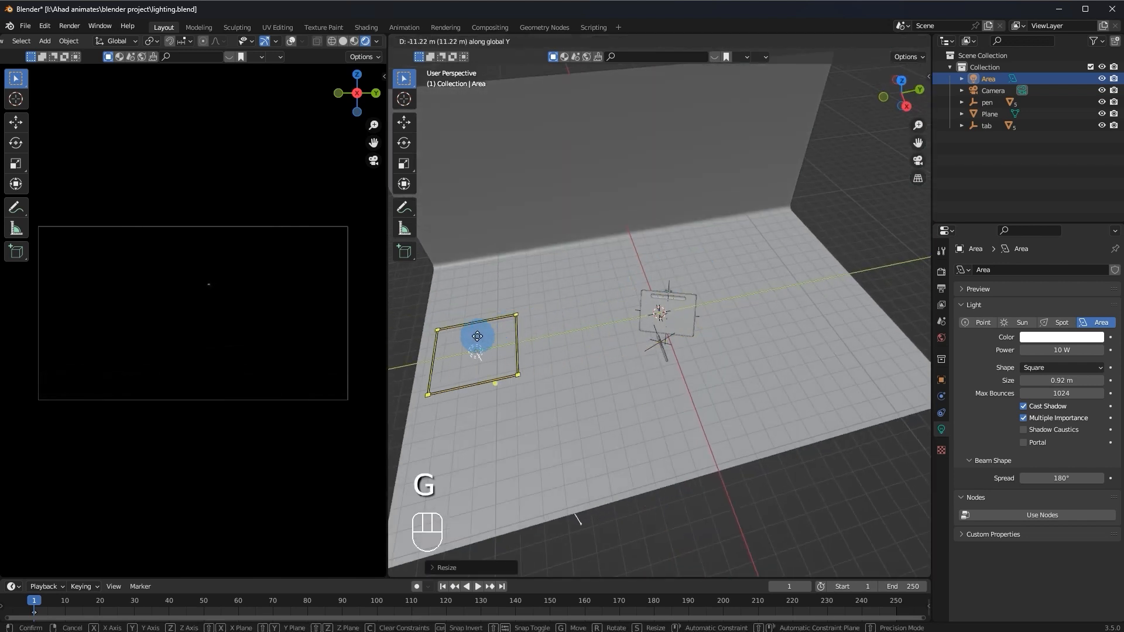
key(ctrl)
ctrl+click(421, 347)
key(g)
middle_click(449, 336)
key(ctrl)
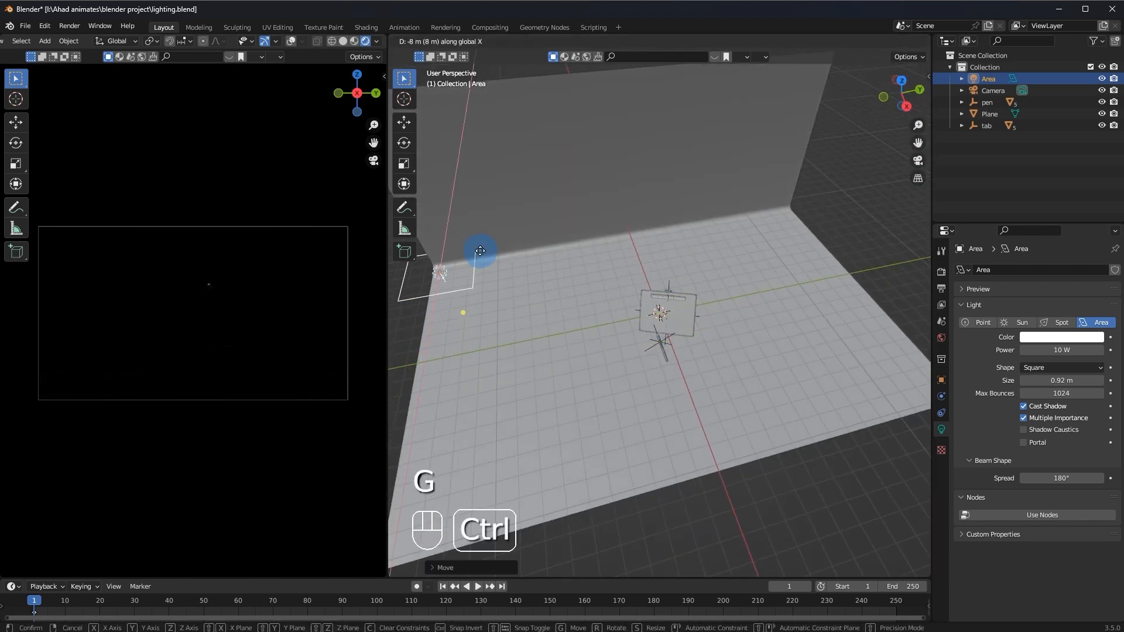
ctrl+click(485, 262)
Rotate the Area light about the global X axis so it shines across the floor
middle_drag(615, 252, 719, 222)
ctrl+middle_drag(525, 361, 498, 393)
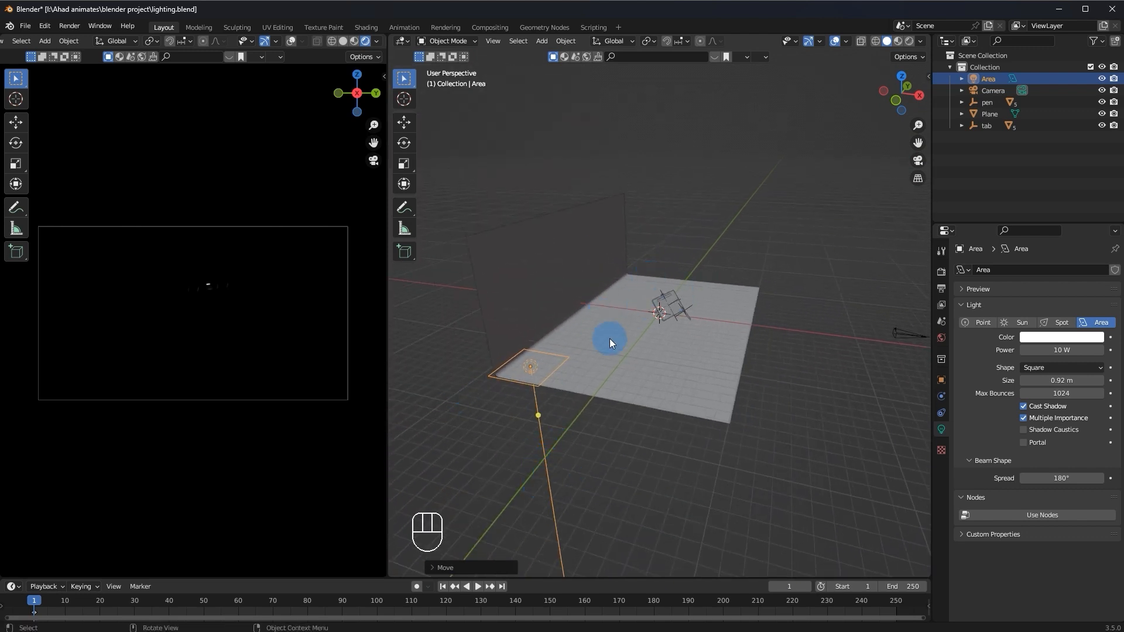
key(r)
key(x)
key(ctrl)
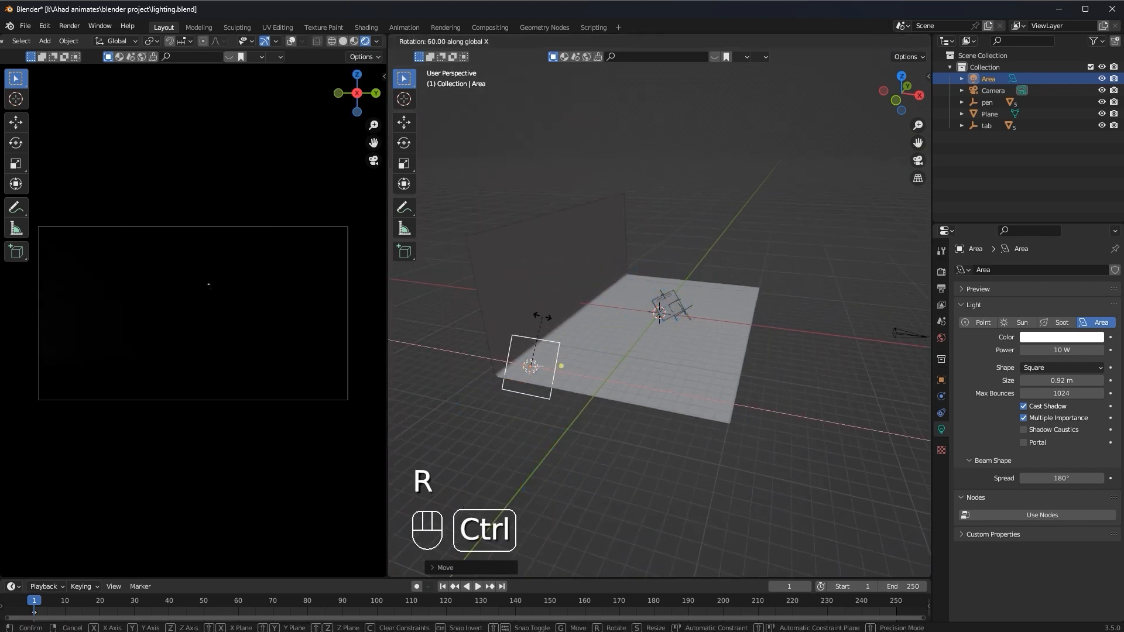
ctrl+click(518, 320)
Turn the Area light about the global Z axis in two snapped rotations to aim it towards the tablet
key(r)
key(z)
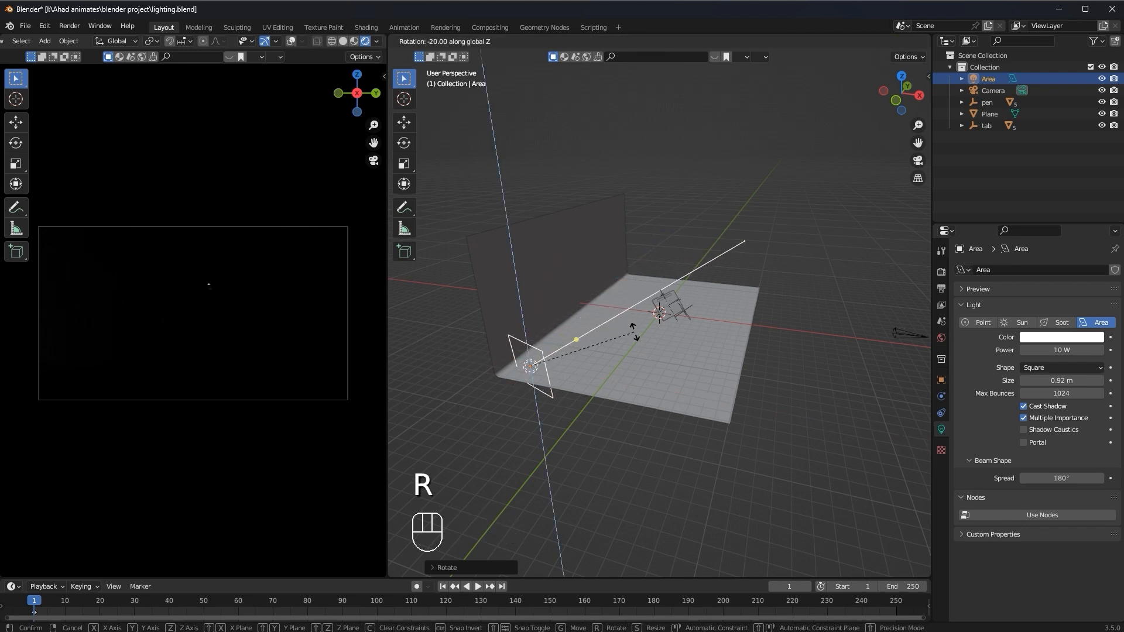
key(ctrl)
ctrl+click(641, 351)
key(r)
key(z)
key(ctrl)
click(610, 276)
Raise the Area light about 2 m along Z and tilt it about its local X axis
key(g)
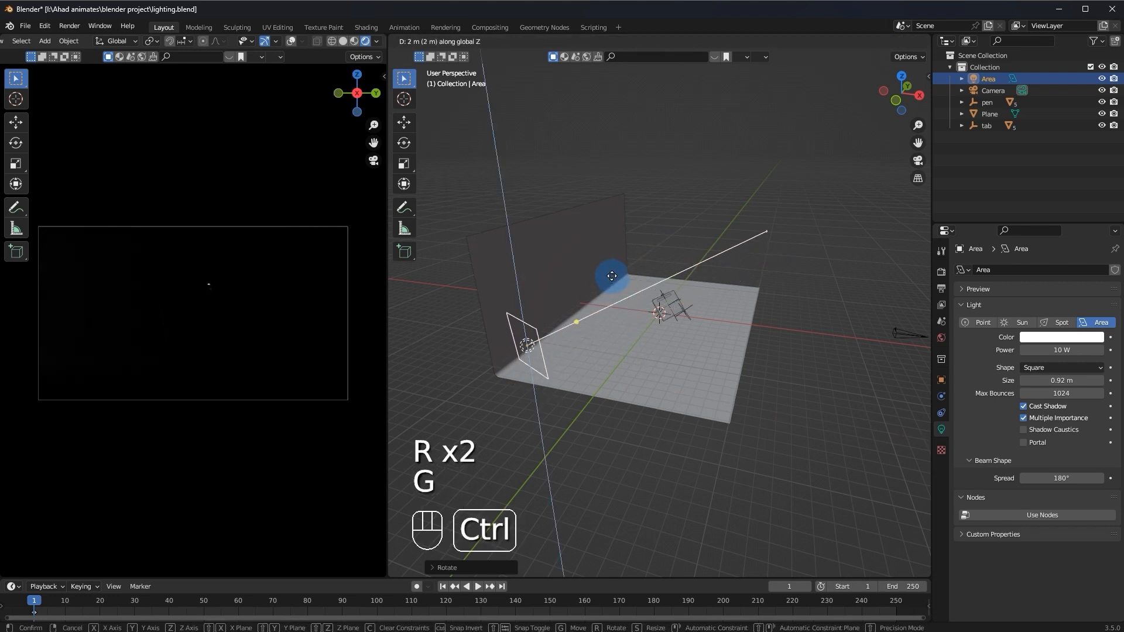
click(625, 252)
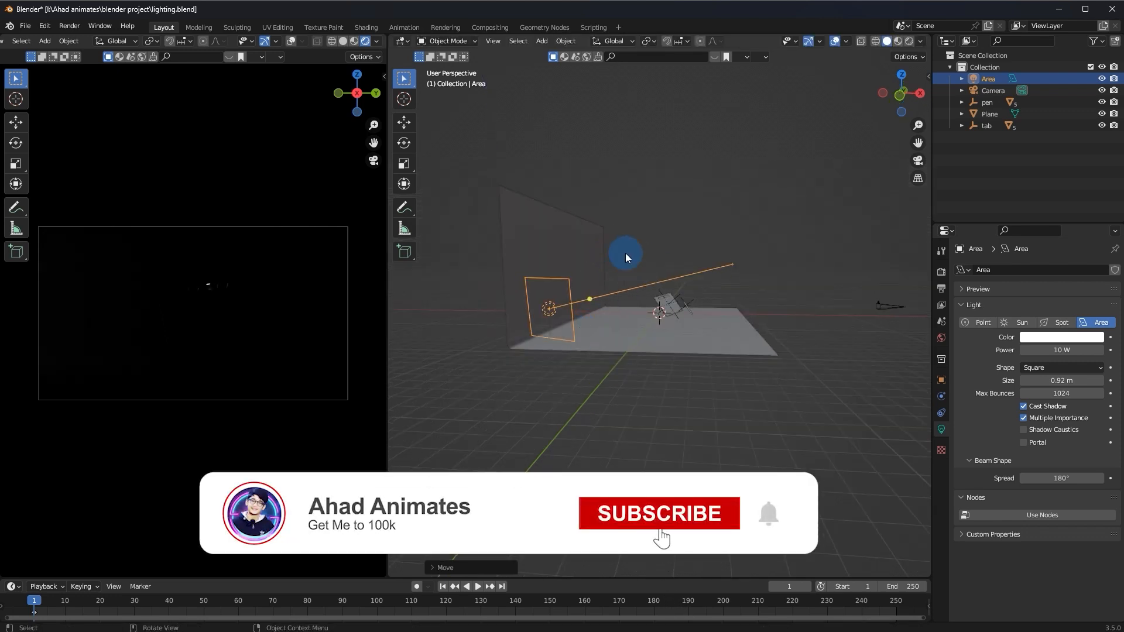
key(r)
key(x)
key(x)
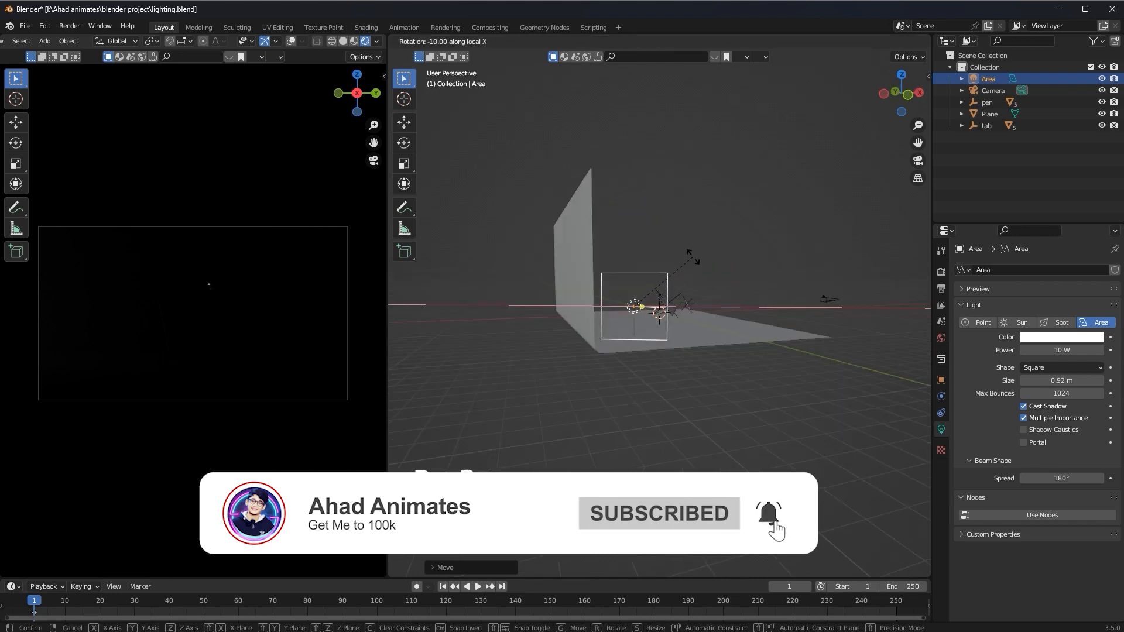
ctrl+click(692, 254)
key(r)
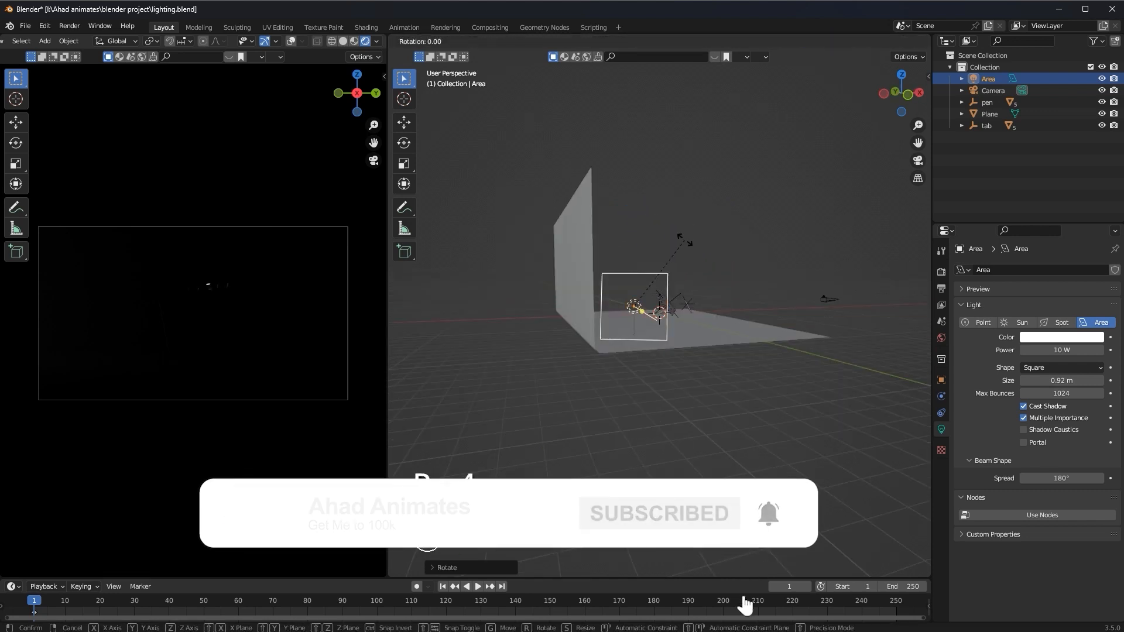
right_click(715, 244)
key(r)
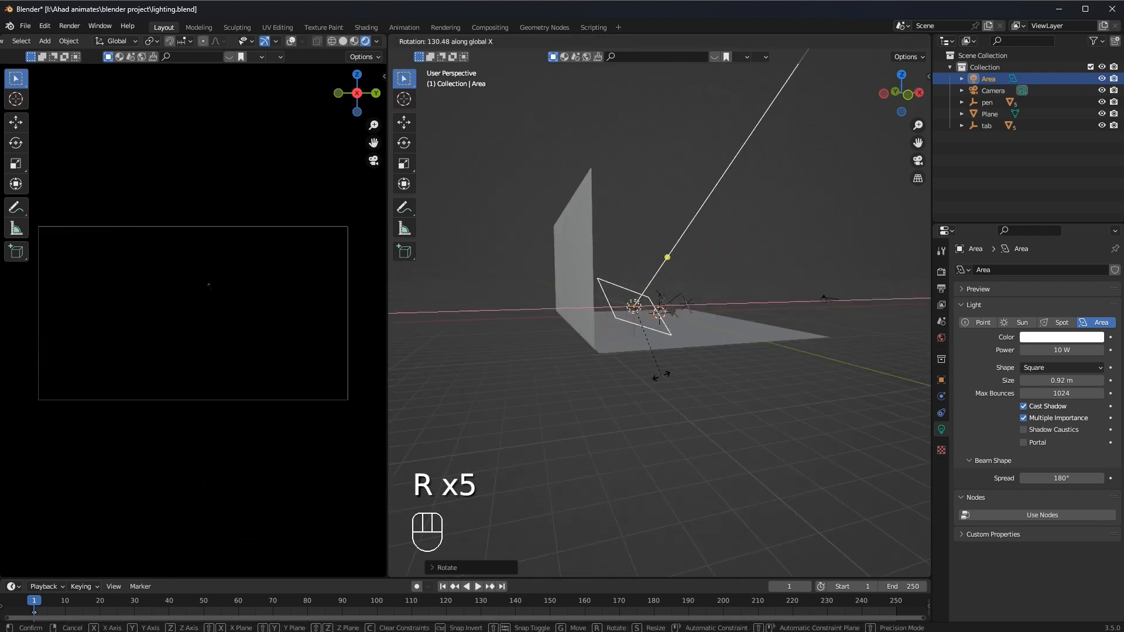
right_click(682, 455)
Rotate the Area light about its local X axis and the global Z axis to aim it at the tablet, and save the file
key(r)
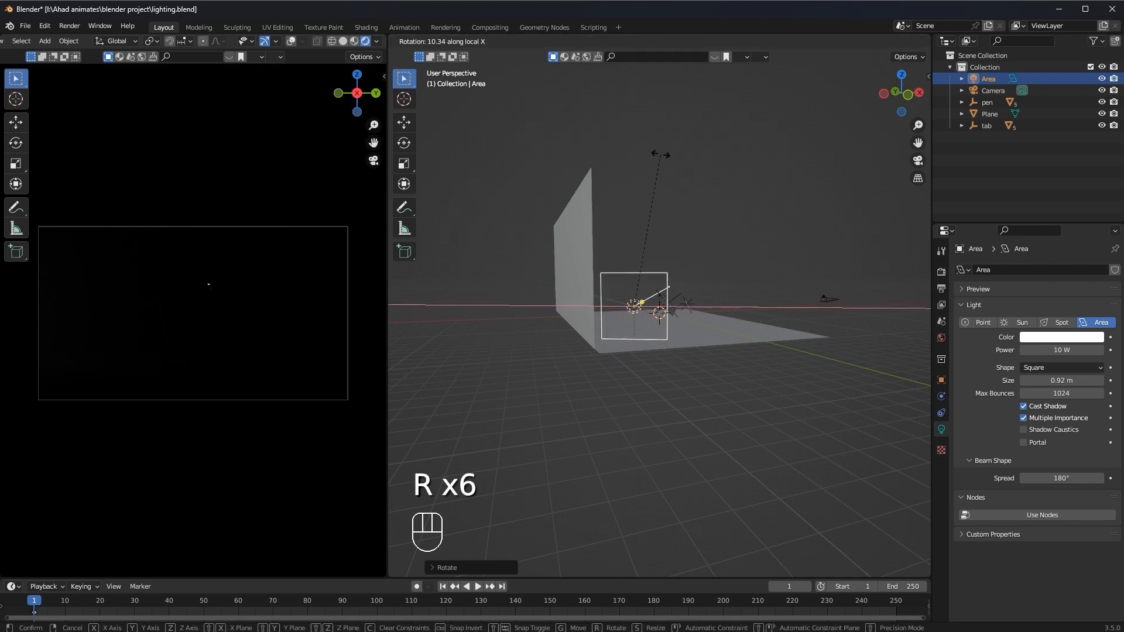
ctrl+click(665, 144)
key(r)
ctrl+click(667, 159)
middle_drag(670, 163, 699, 246)
key(r)
key(z)
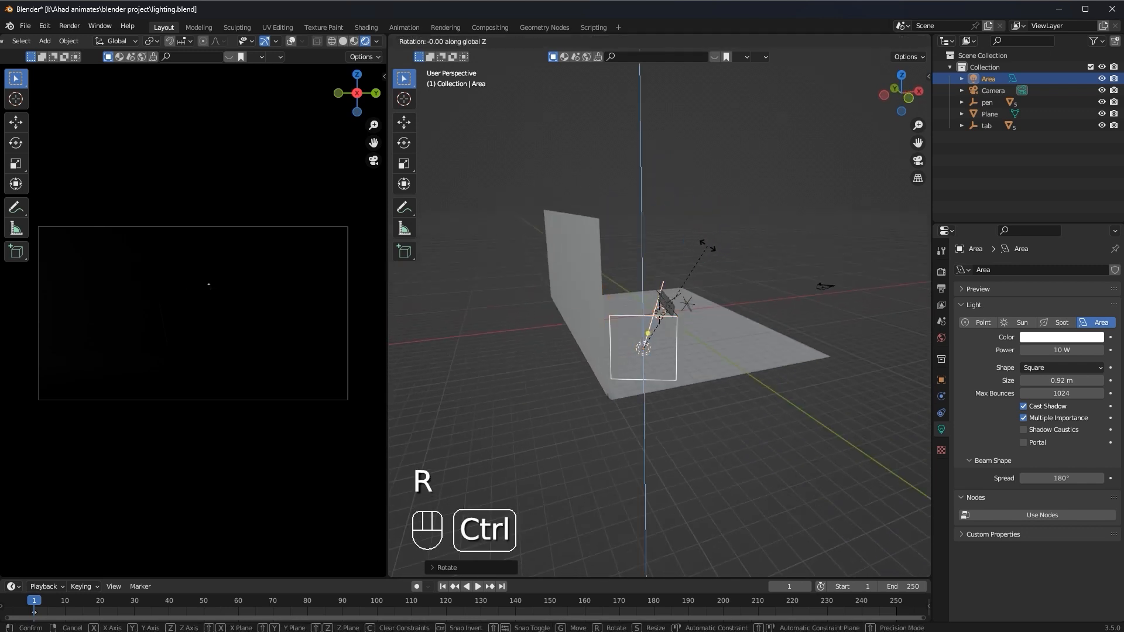
ctrl+click(722, 246)
key(ctrl+s)
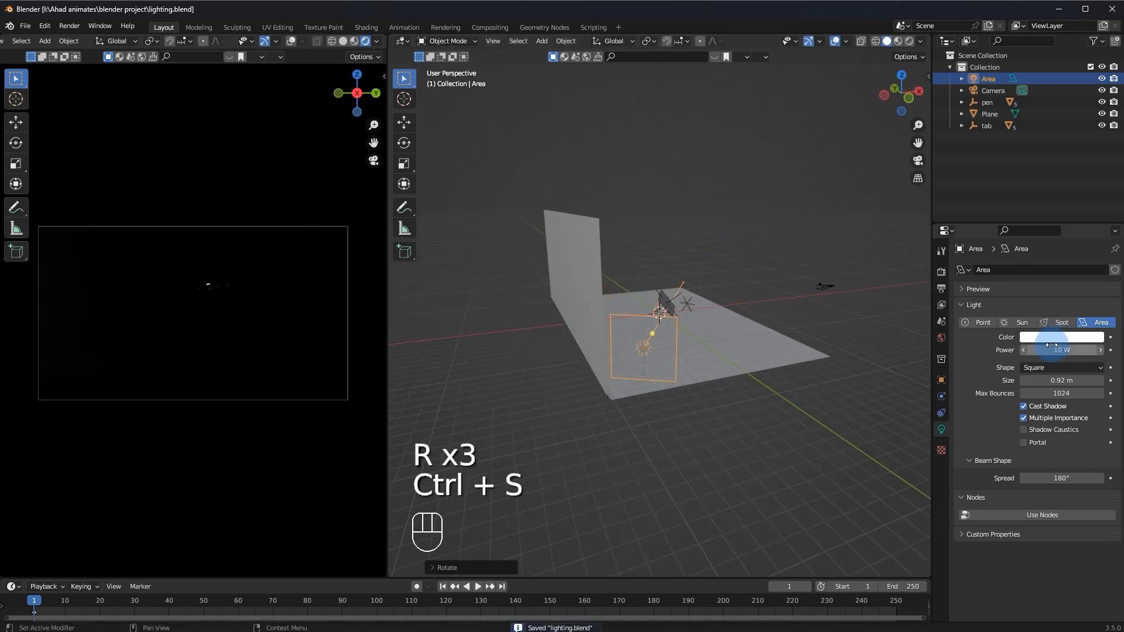
Raise the Area light's power through trial values up to 1000 W and save the file
text(50)
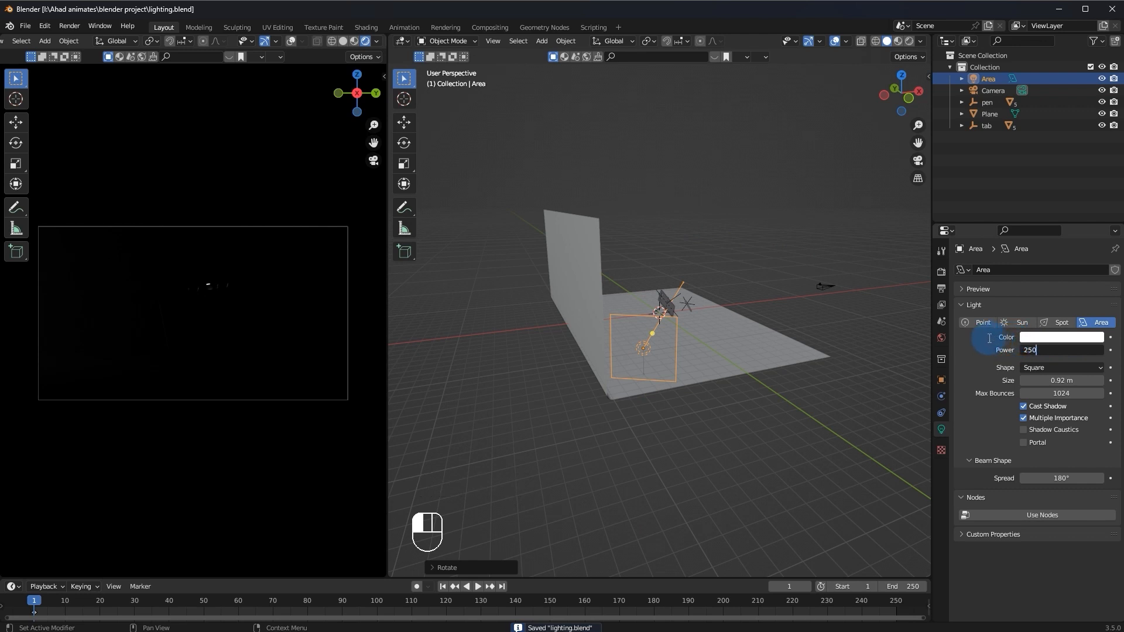
click(988, 339)
click(1038, 345)
text(500)
key(Return)
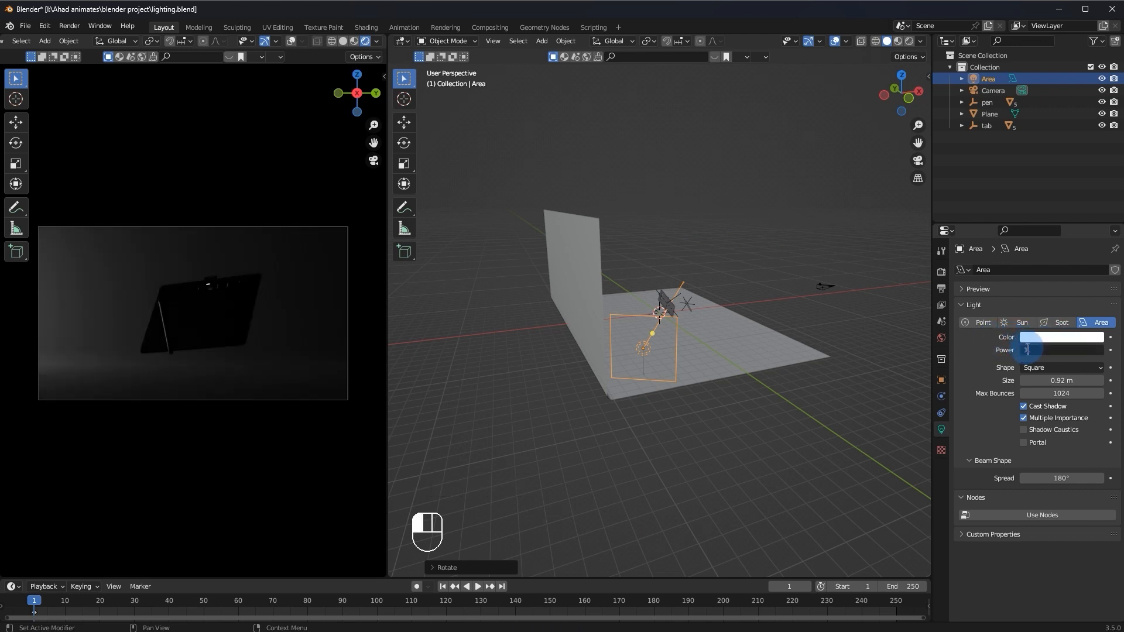
key(ctrl+s)
scroll(220, 310, up, 4)
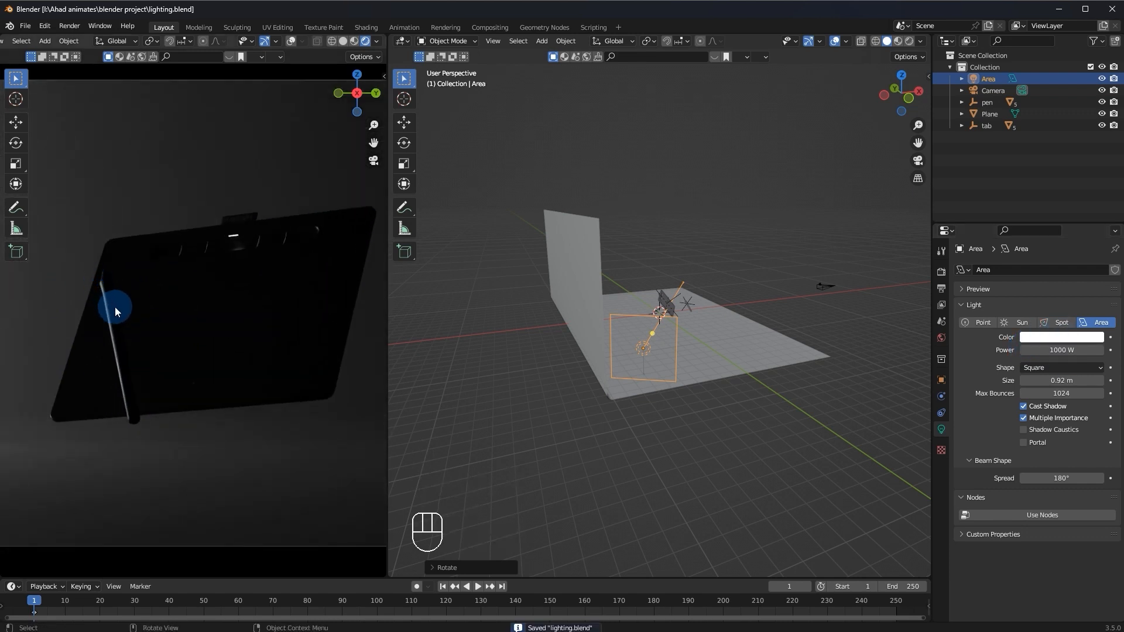
key(ctrl+z)
key(ctrl+shift+z)
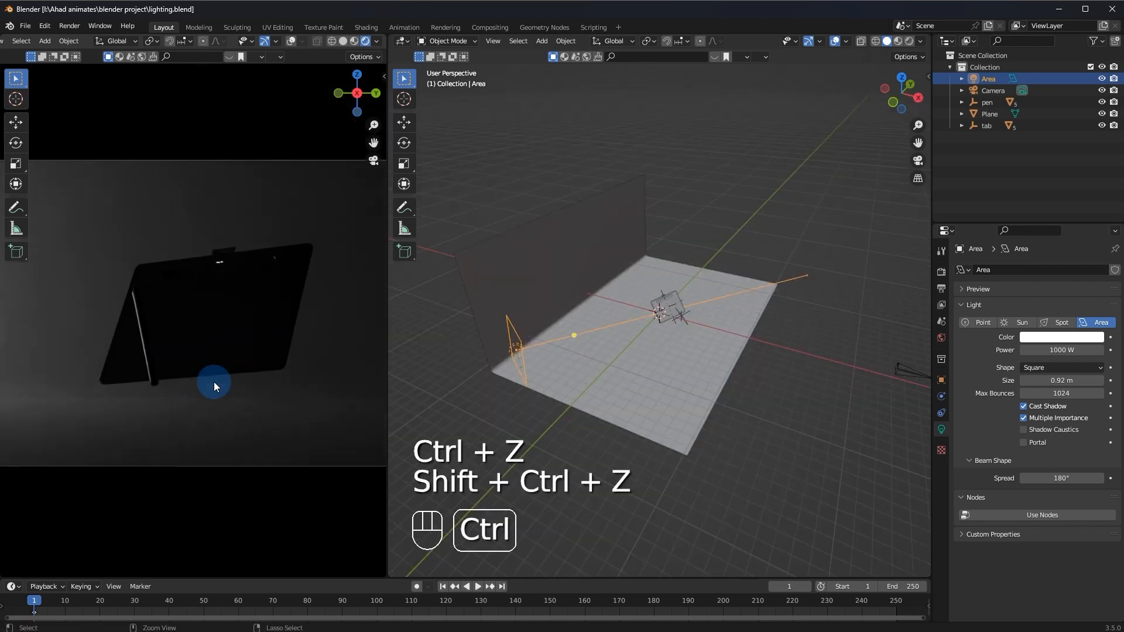
Duplicate the Area light and move the copy along Y to the opposite rear corner of the floor
key(shift+d)
right_click(485, 268)
middle_drag(645, 235, 547, 281)
key(g)
middle_click(644, 278)
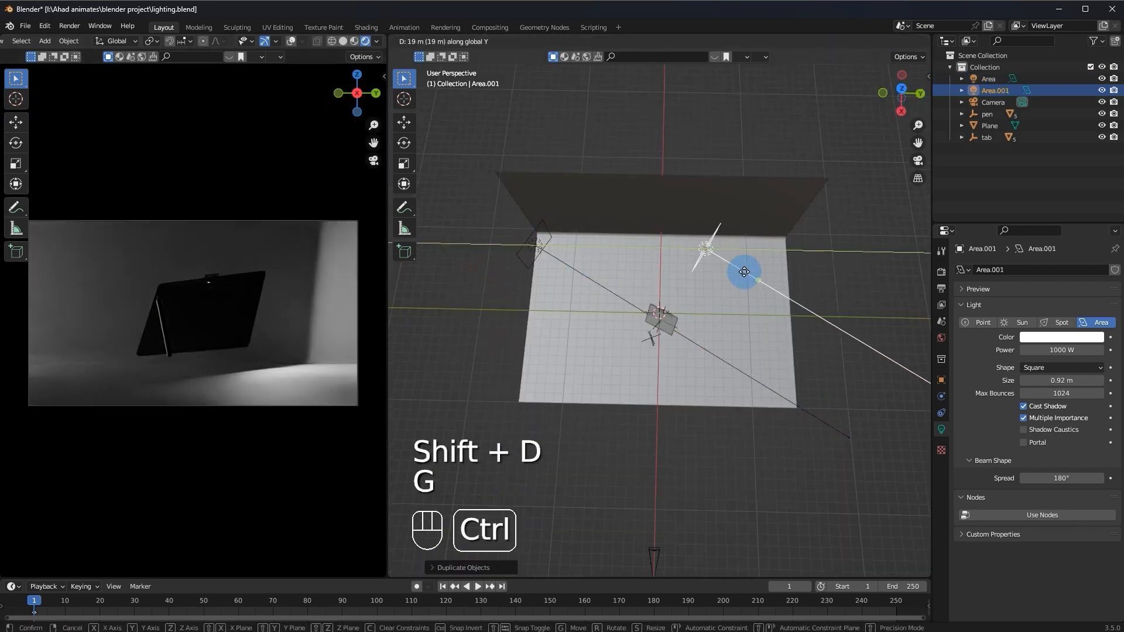
ctrl+click(759, 306)
Rotate the duplicated light about the global Z axis so it faces the tablet
key(r)
middle_click(781, 240)
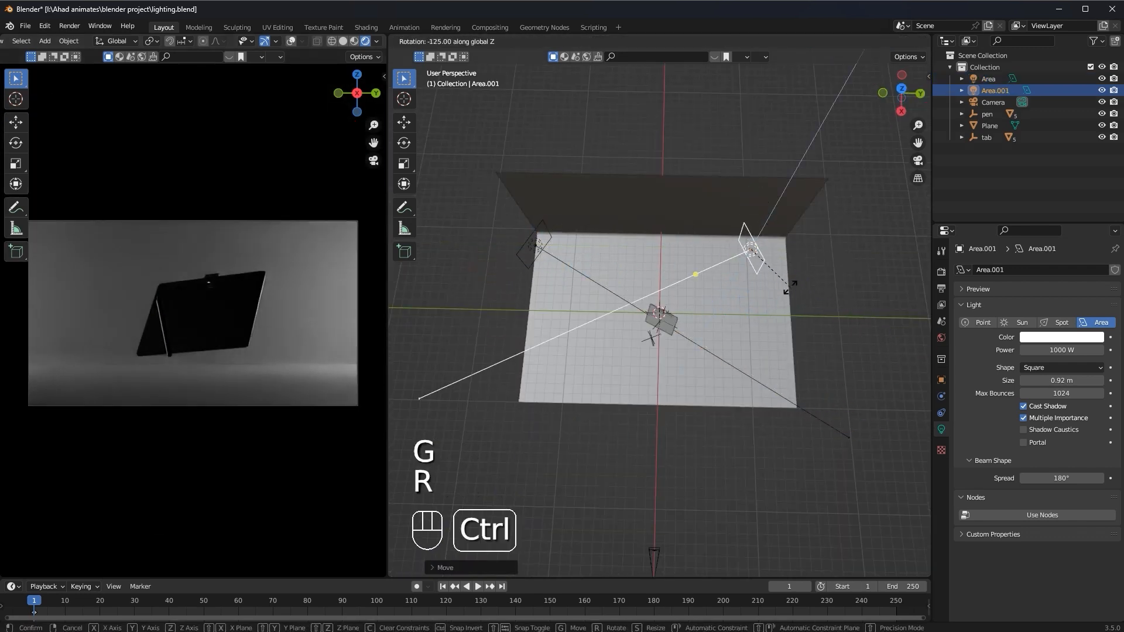
ctrl+click(732, 268)
Move the duplicated light farther out along Y to just beyond the floor's edge
key(t)
key(g)
middle_click(739, 265)
ctrl+click(769, 262)
key(g)
middle_click(738, 267)
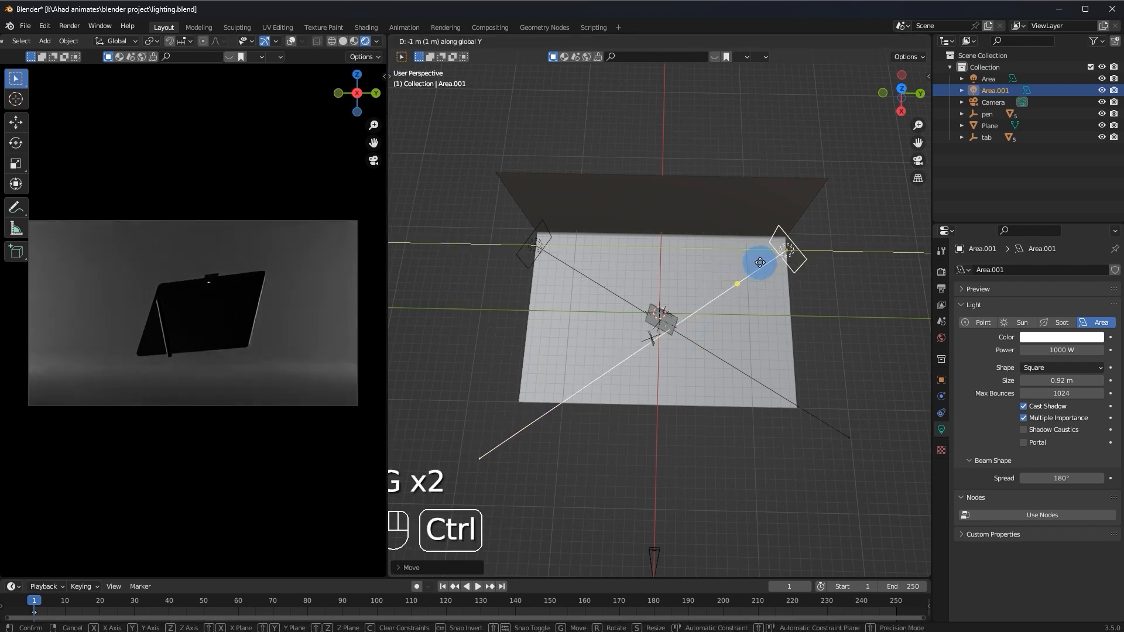
ctrl+click(758, 263)
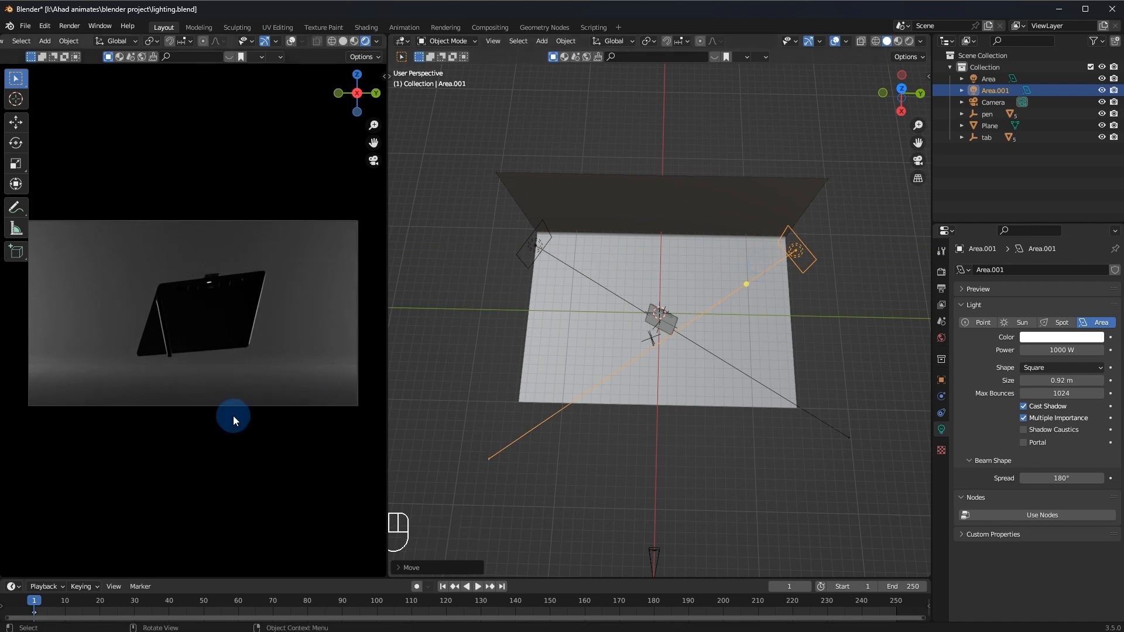
Rotate the duplicated light about -5° about the global Z axis to refine its aim at the tablet, and save the file
middle_drag(384, 335, 669, 195)
key(ctrl+s)
middle_drag(709, 237, 822, 311)
key(r)
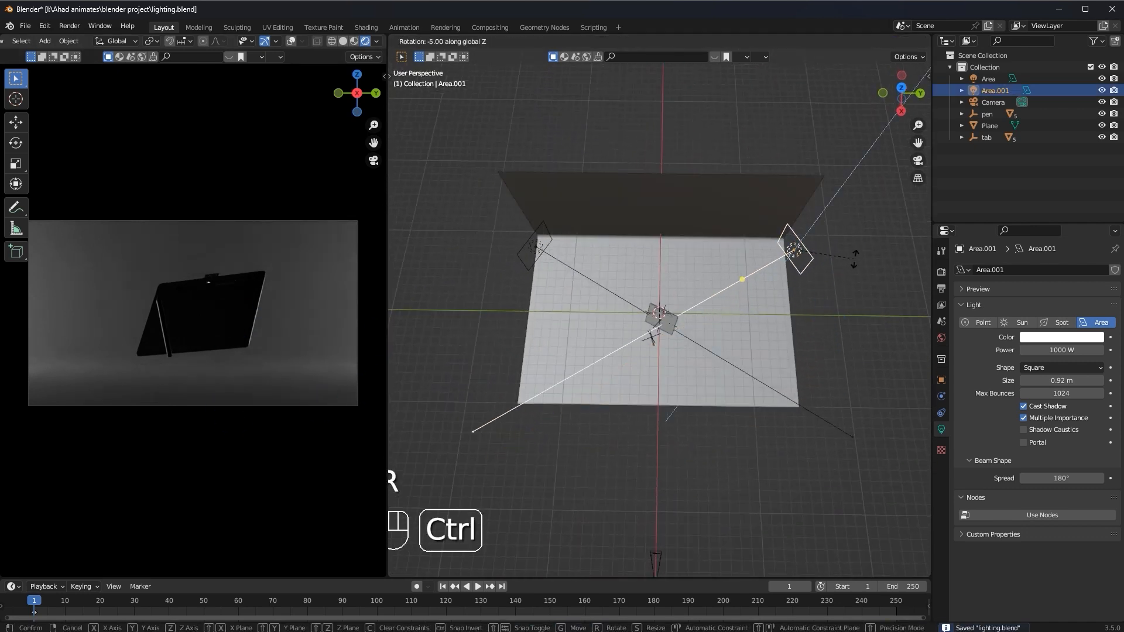
middle_drag(838, 258, 679, 283)
key(ctrl+s)
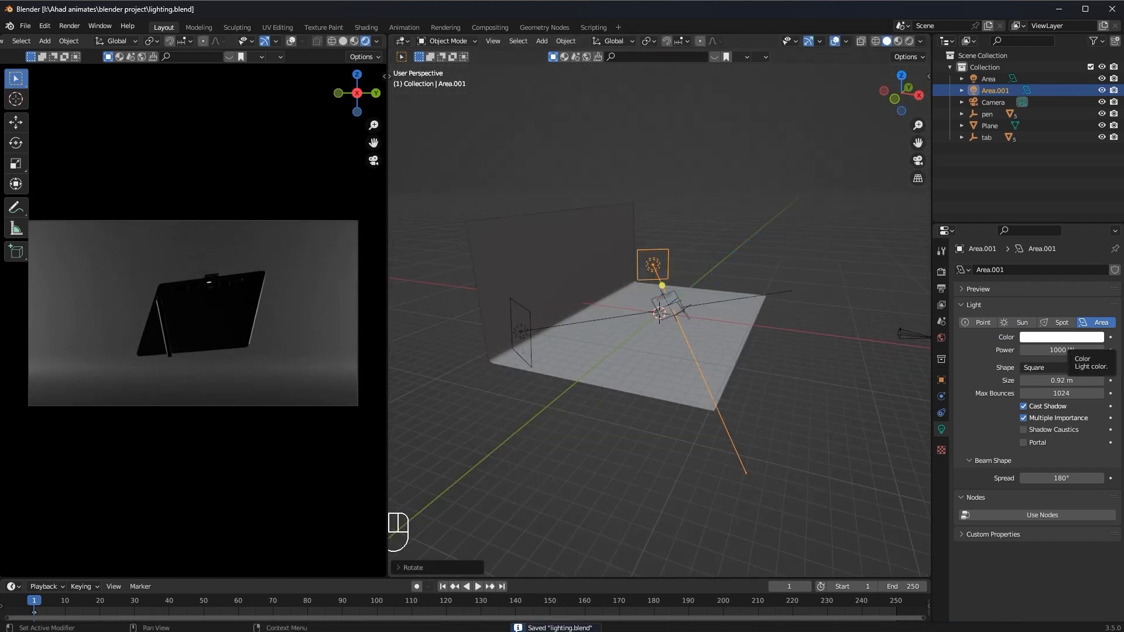
Darken the backdrop plane's material by setting its Base Color value to 0.1
middle_drag(227, 392, 304, 331)
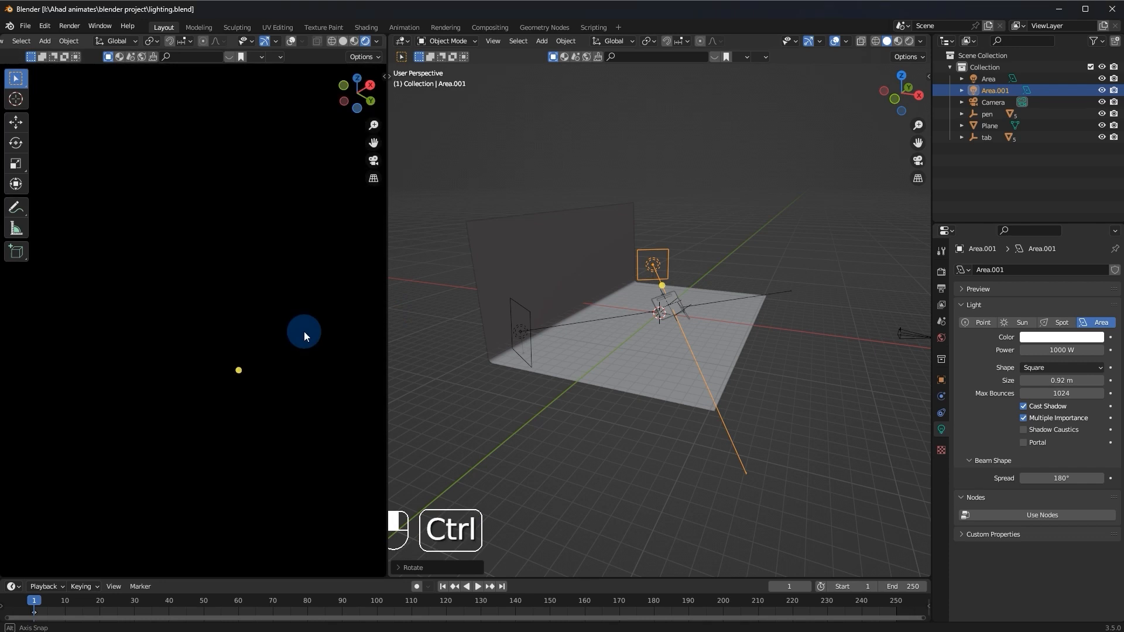
click(369, 164)
click(285, 291)
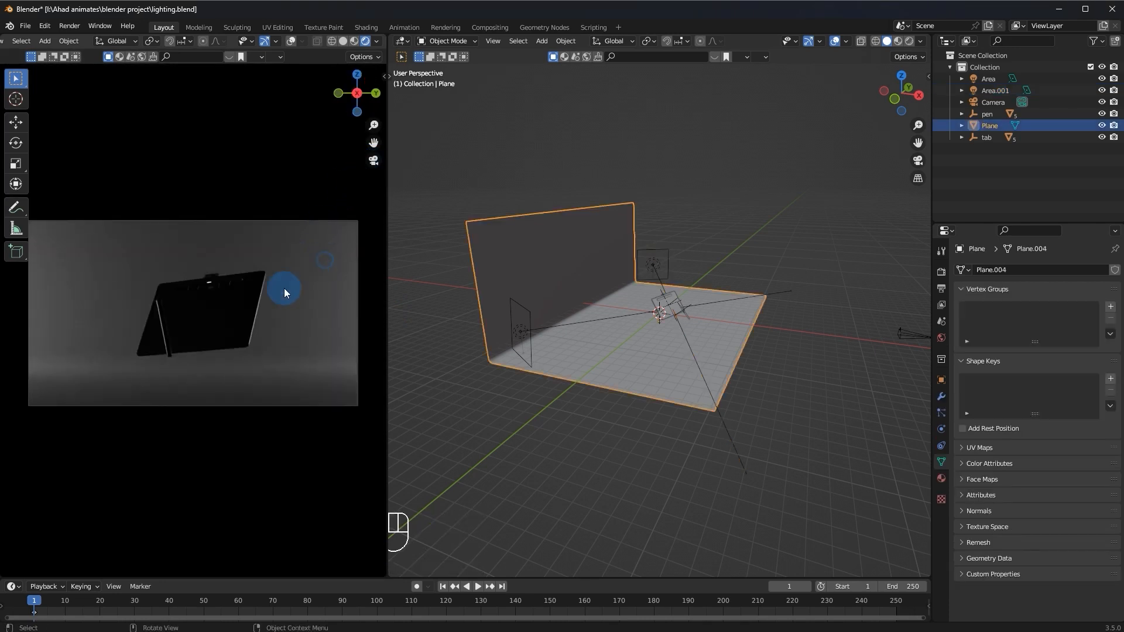
click(941, 478)
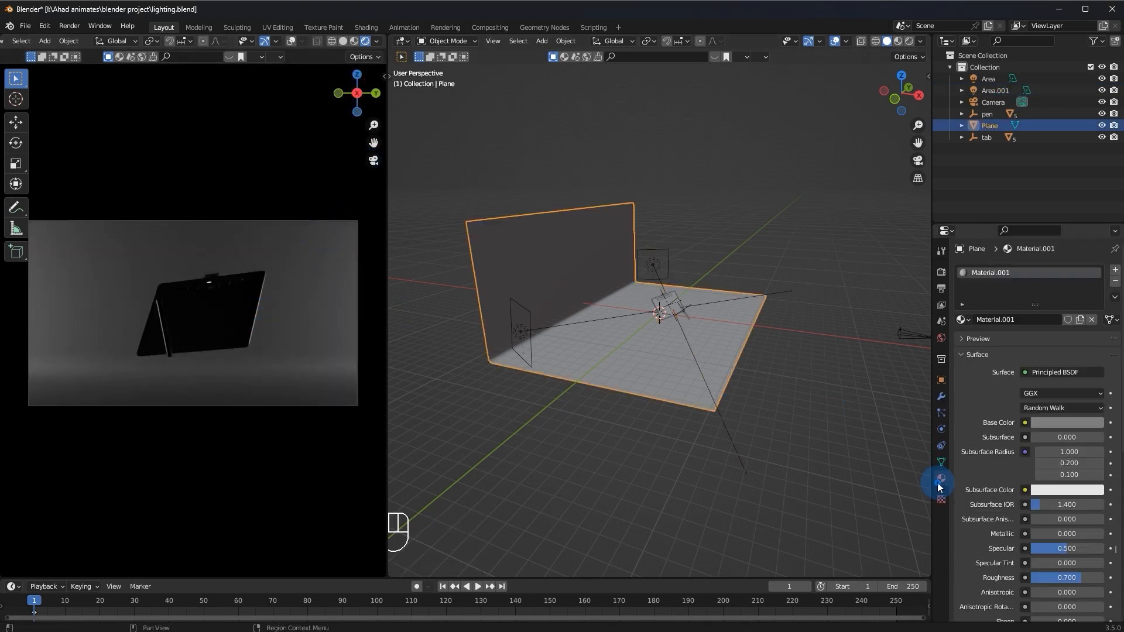
click(1047, 423)
double_click(1044, 393)
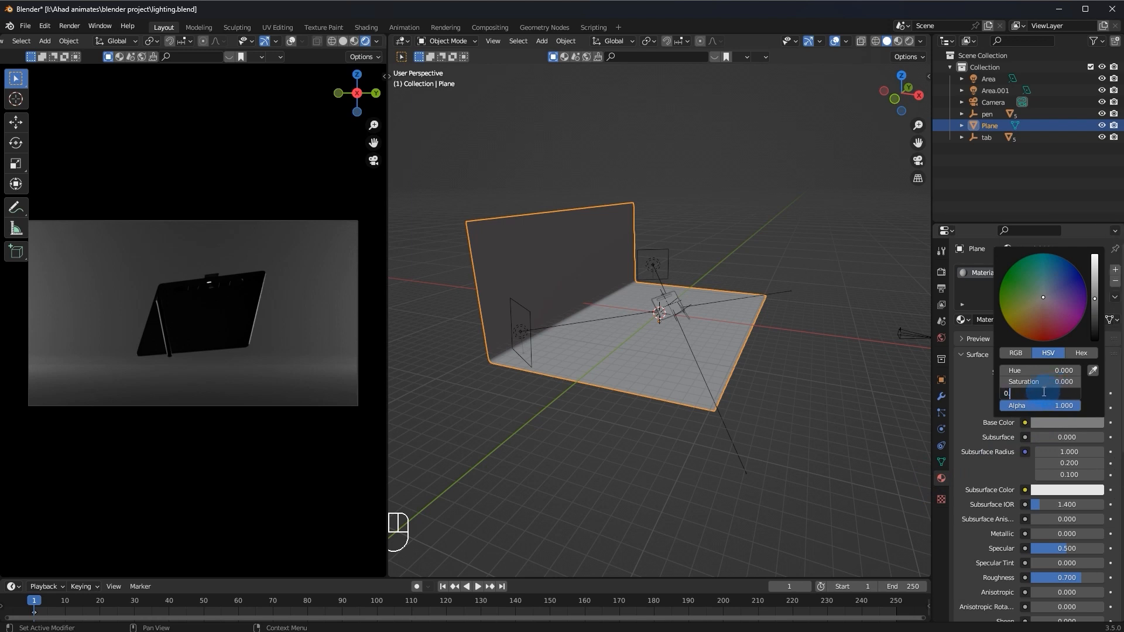
text(0.1)
key(Return)
Scale the duplicated light Area.001 up by a factor of 1.5
click(651, 263)
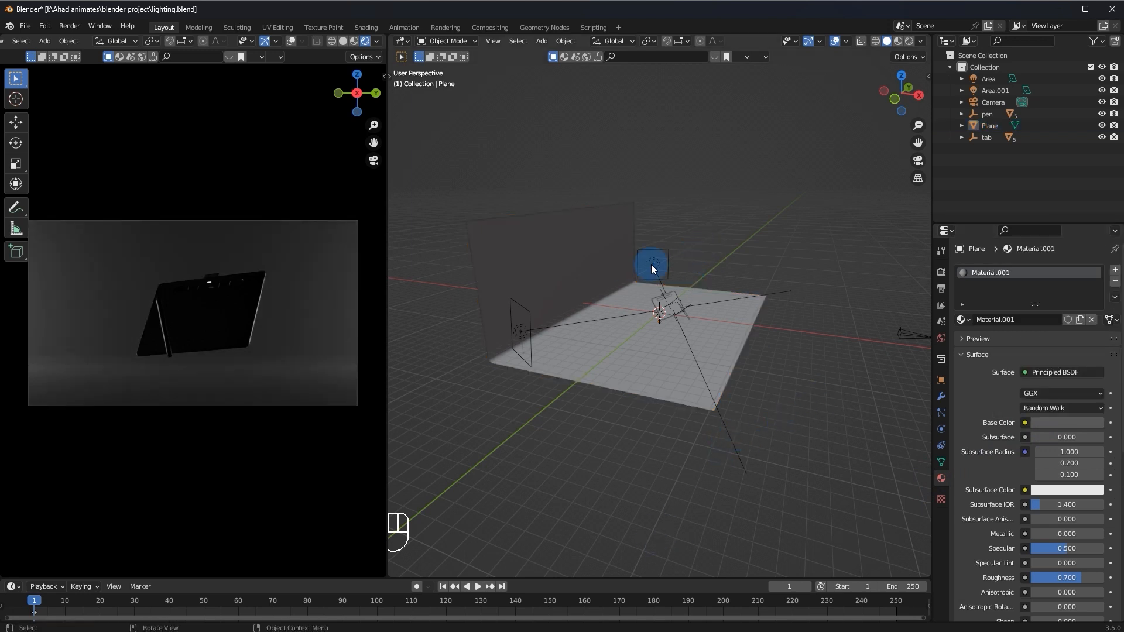
key(s)
click(746, 238)
key(s)
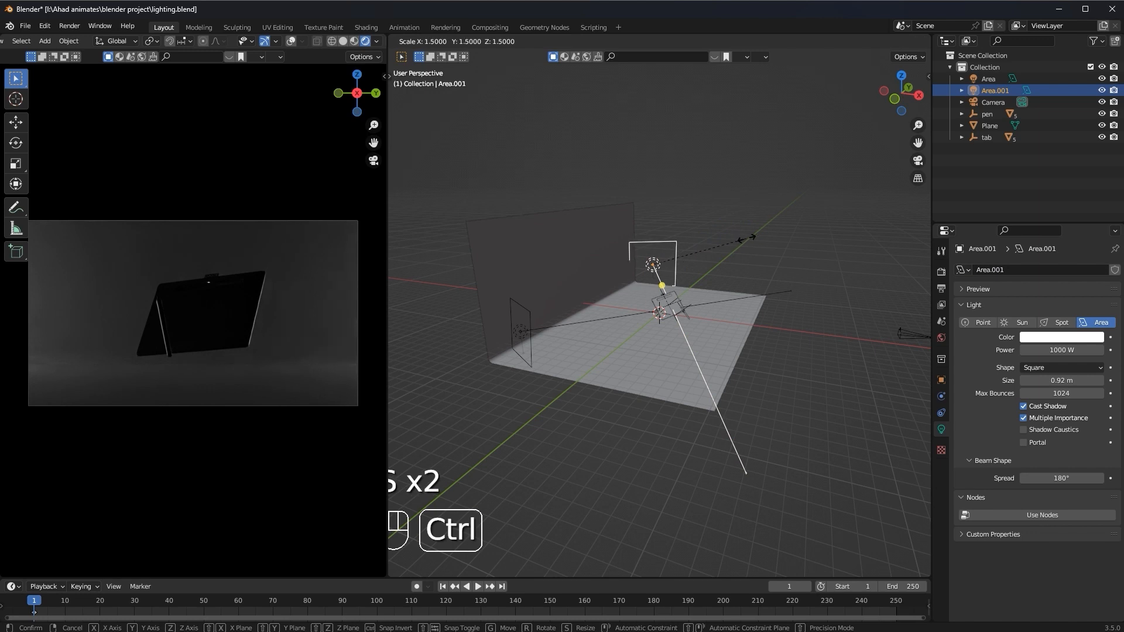
click(702, 250)
Scale the original Area light up by a factor of 1.5 and save the file
click(522, 332)
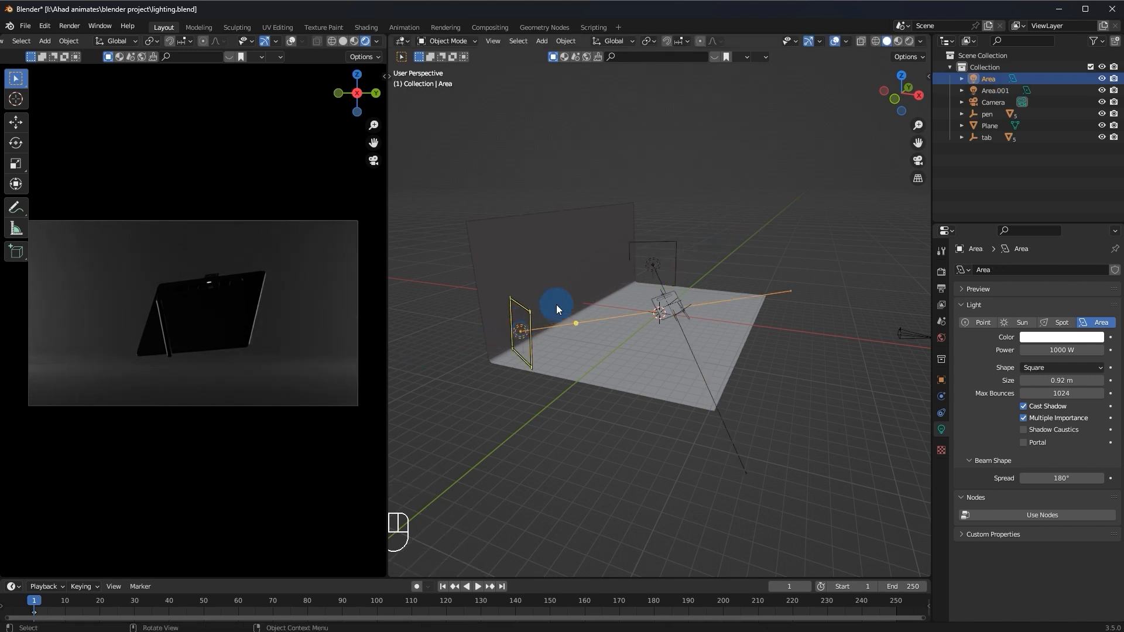
key(s)
key(ctrl+z)
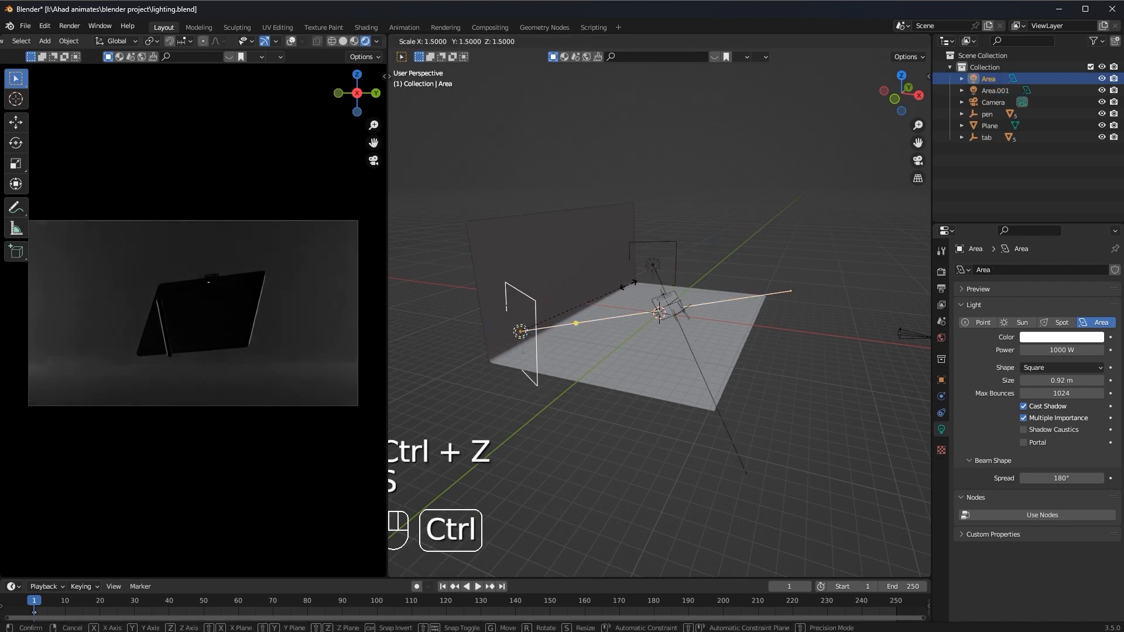
click(628, 284)
key(ctrl+s)
key(ctrl+z)
key(ctrl+shift+z)
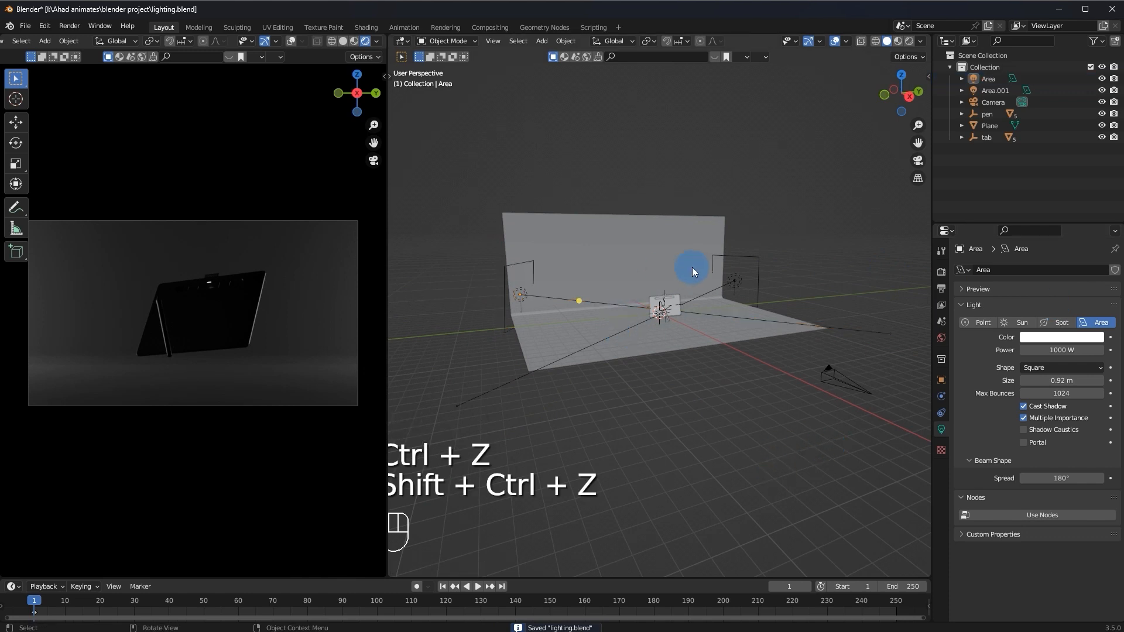
Duplicate the Area.001 light and clear the copy's location and rotation
click(717, 279)
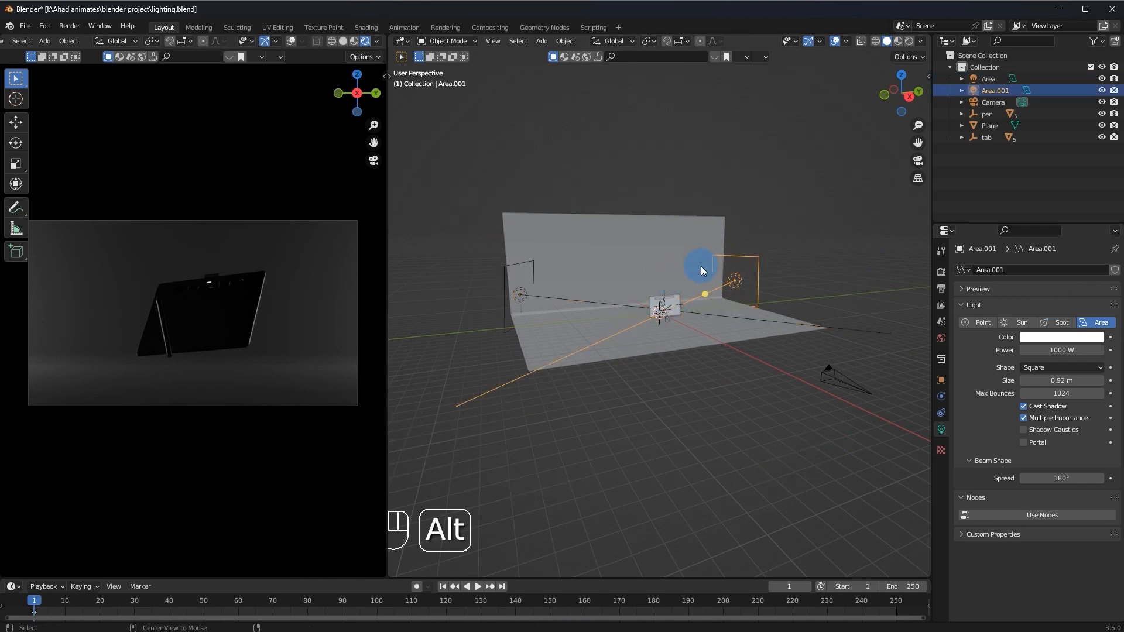
key(shift+d)
right_click(690, 257)
key(alt+g)
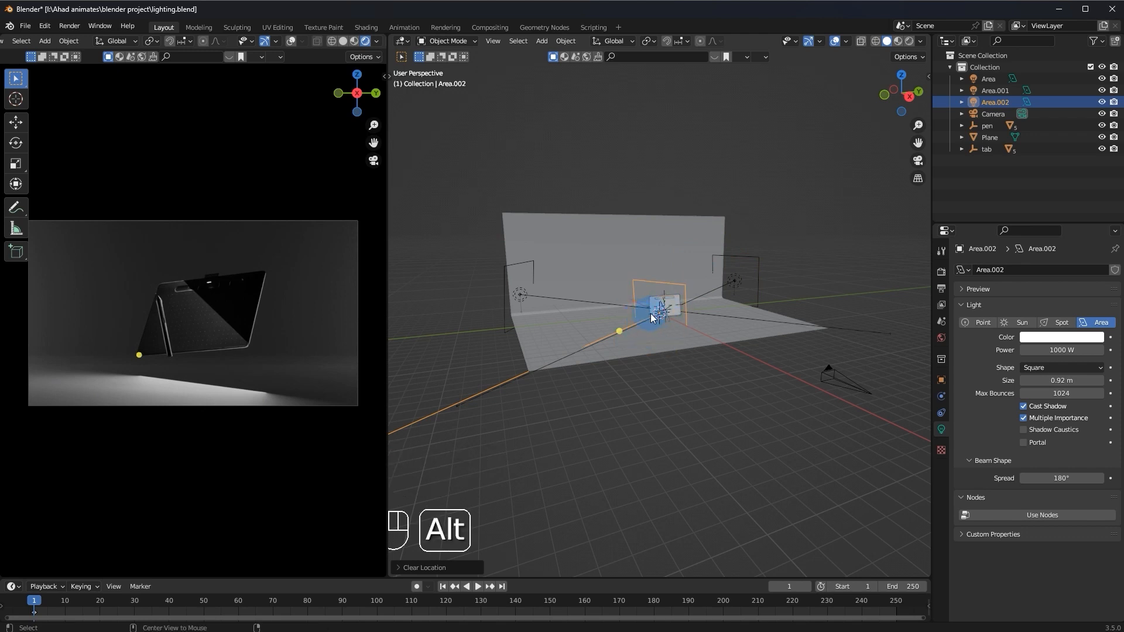
key(alt+r)
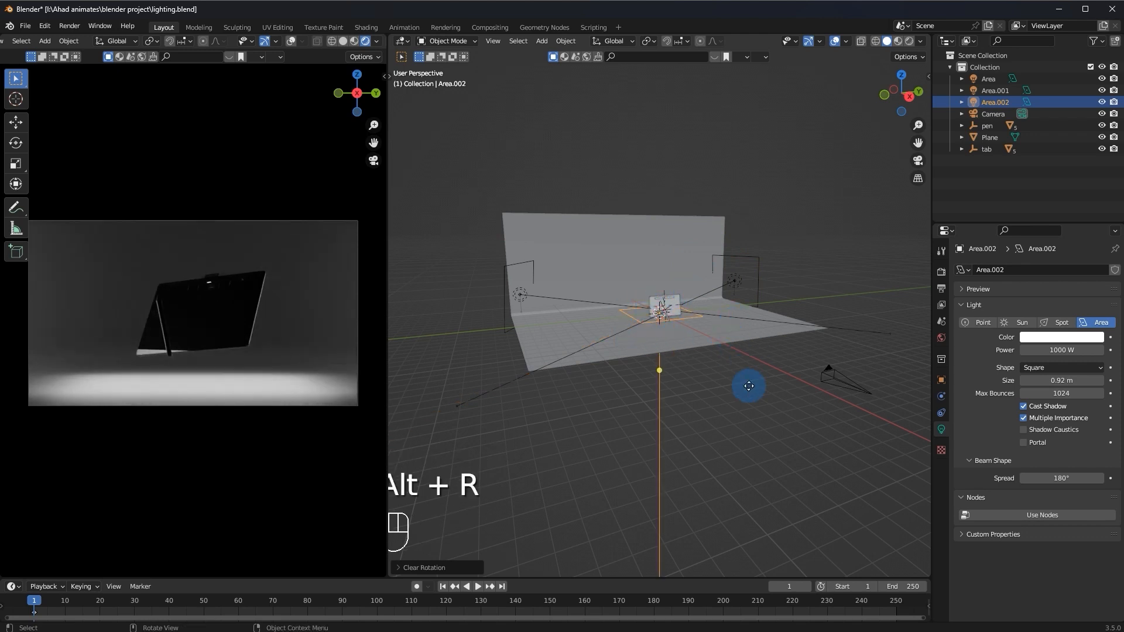
Move the new Area light about 10 m up along Z, above the tablet
key(g)
key(z)
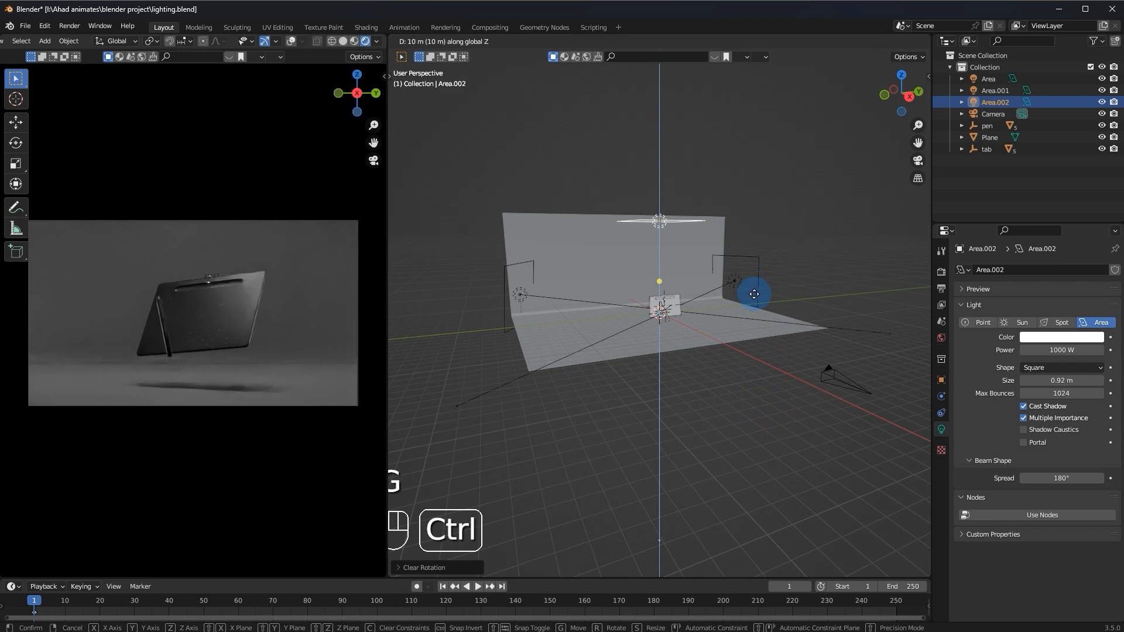
click(754, 298)
Set the overhead Area light's power to 0 W
click(1065, 350)
text(0)
key(Return)
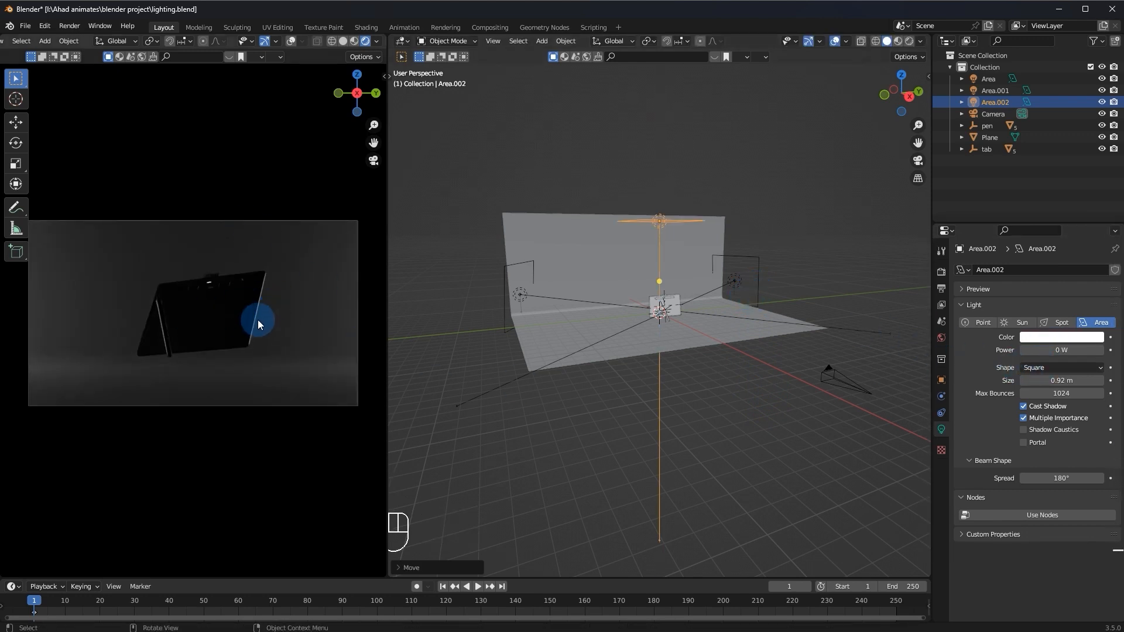
Try a power of 500 W on the overhead Area light and undo the change
ctrl+middle_drag(253, 388, 389, 313)
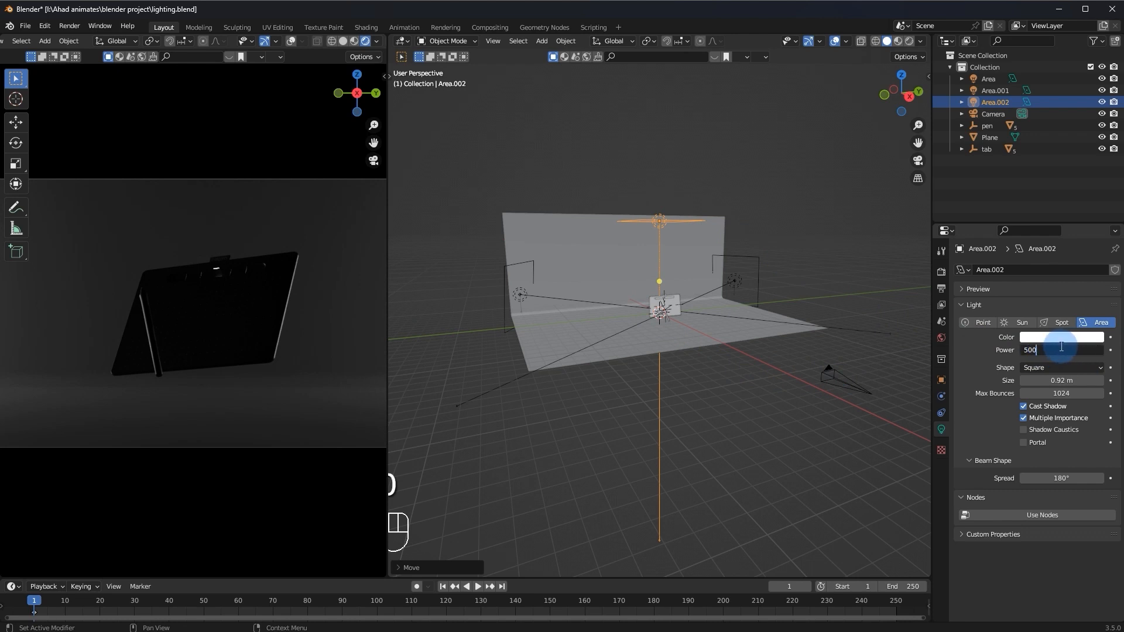
key(Return)
key(ctrl+z)
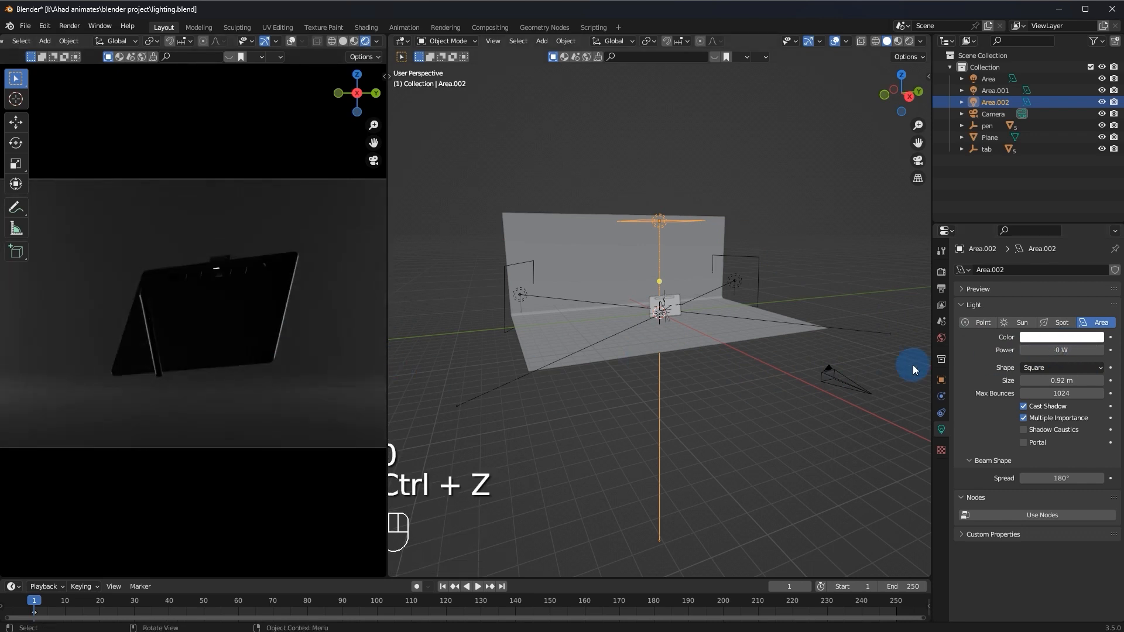
Set the overhead Area light's power to 100 W
drag(1062, 350, 1064, 349)
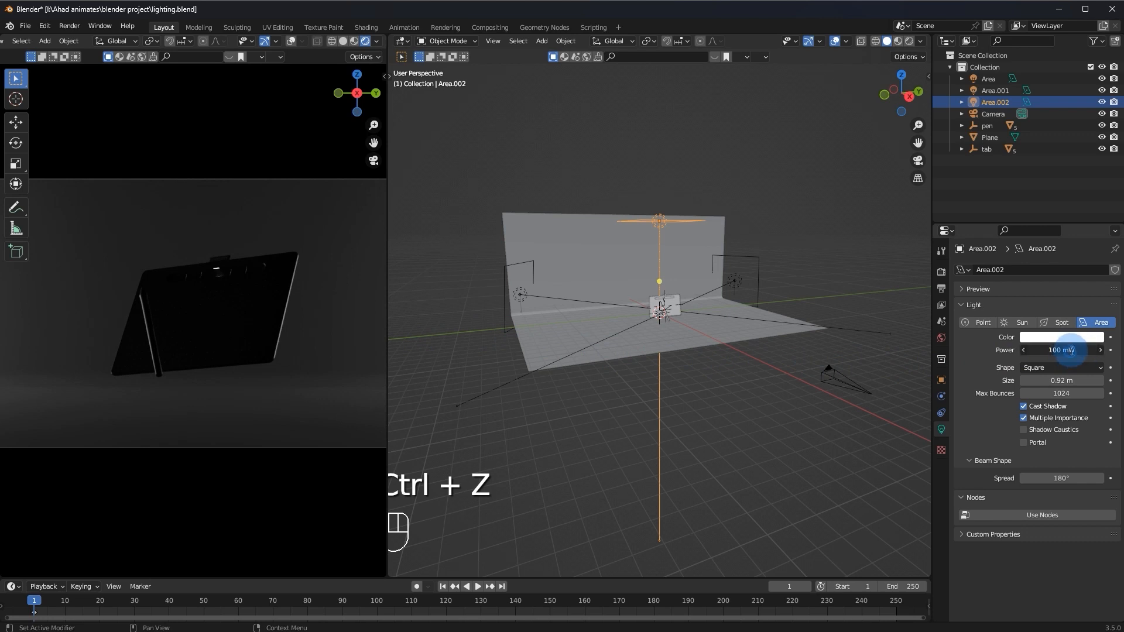
click(1067, 349)
text(100)
key(Return)
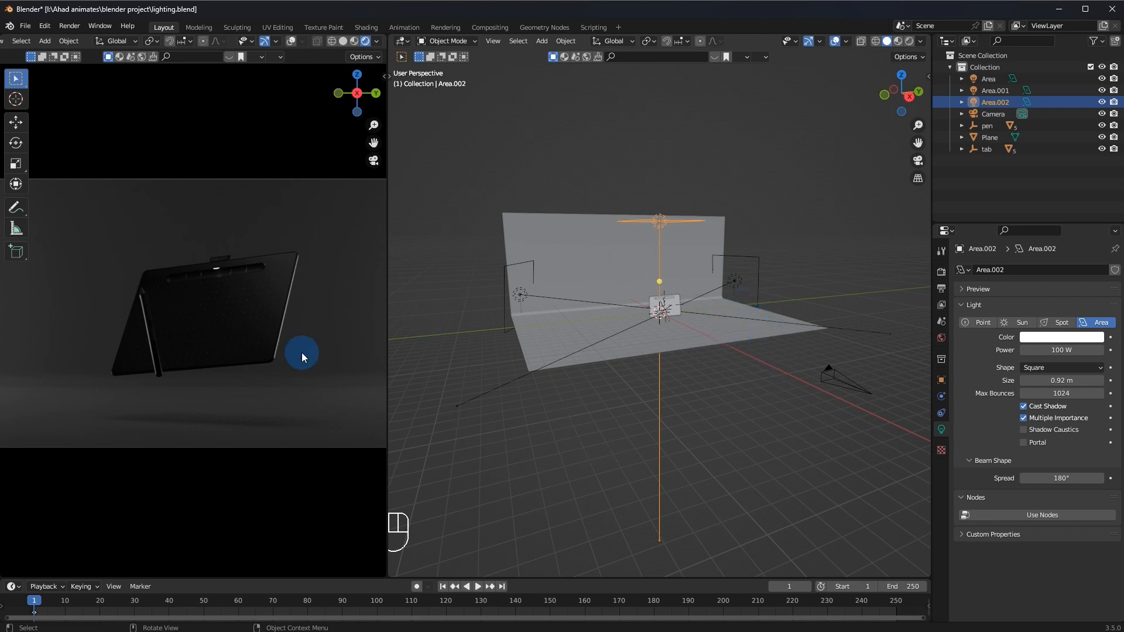
Move the overhead Area light along X toward the backdrop and rotate it to aim at the tablet
middle_drag(734, 299, 773, 395)
key(g)
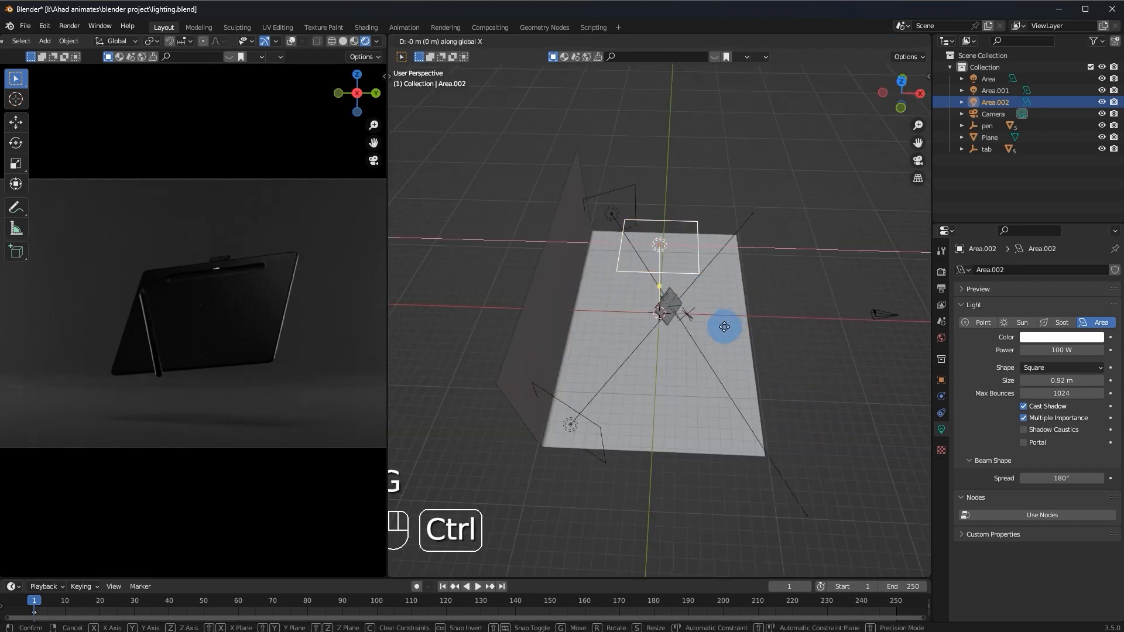
ctrl+click(705, 336)
key(t)
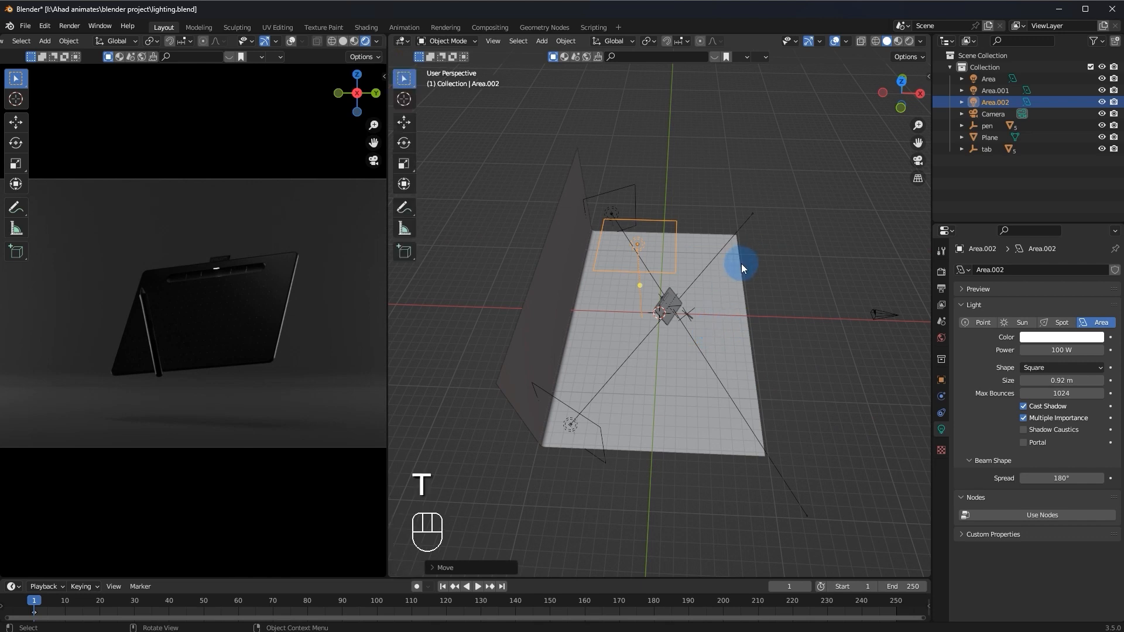
key(r)
ctrl+click(741, 236)
Resize the overhead Area light and save the file after undoing its 50 W power change
middle_drag(680, 294, 724, 287)
key(s)
ctrl+click(749, 261)
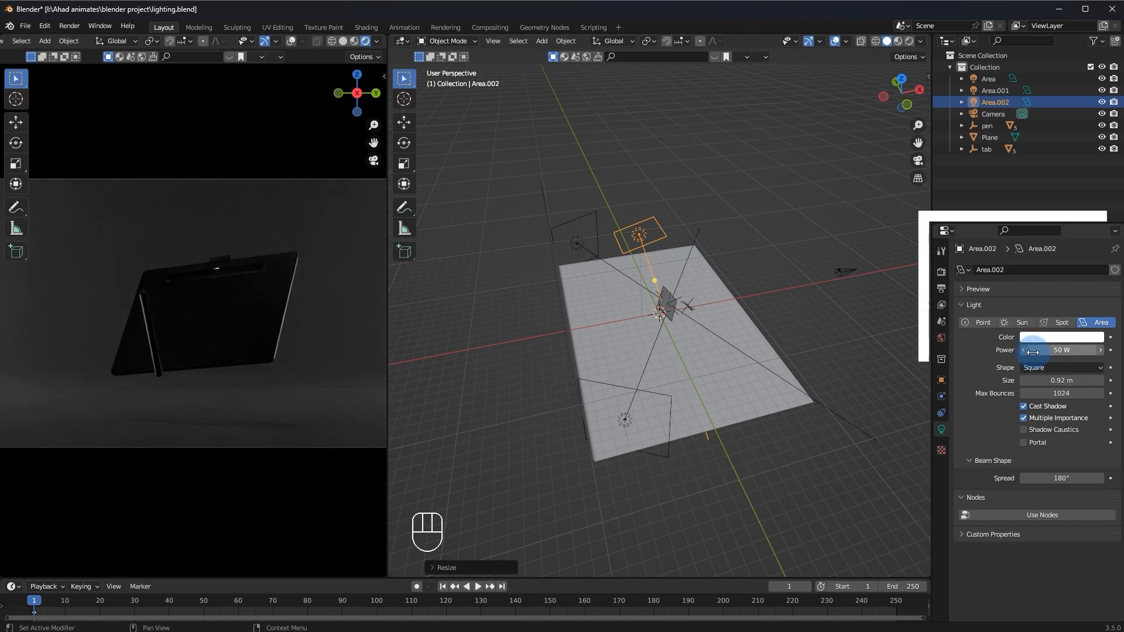
key(ctrl+z)
key(ctrl+s)
Duplicate the overhead Area light in place and rotate the copy about its local Y axis to face the backdrop
ctrl+middle_drag(700, 356, 649, 389)
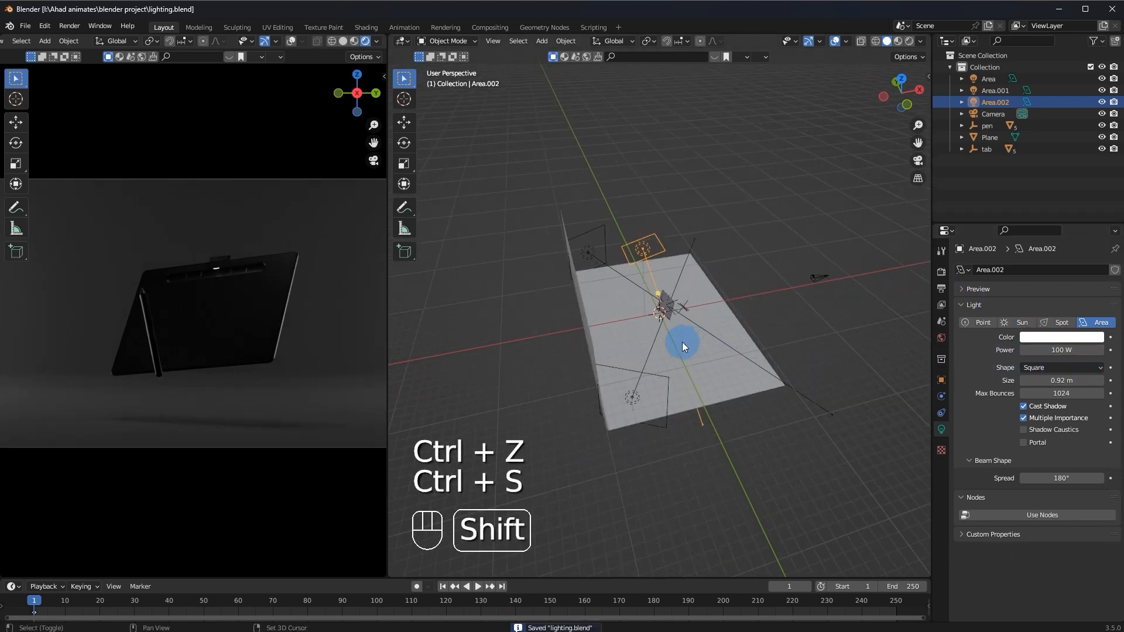
key(shift+d)
right_click(675, 257)
key(r)
key(r)
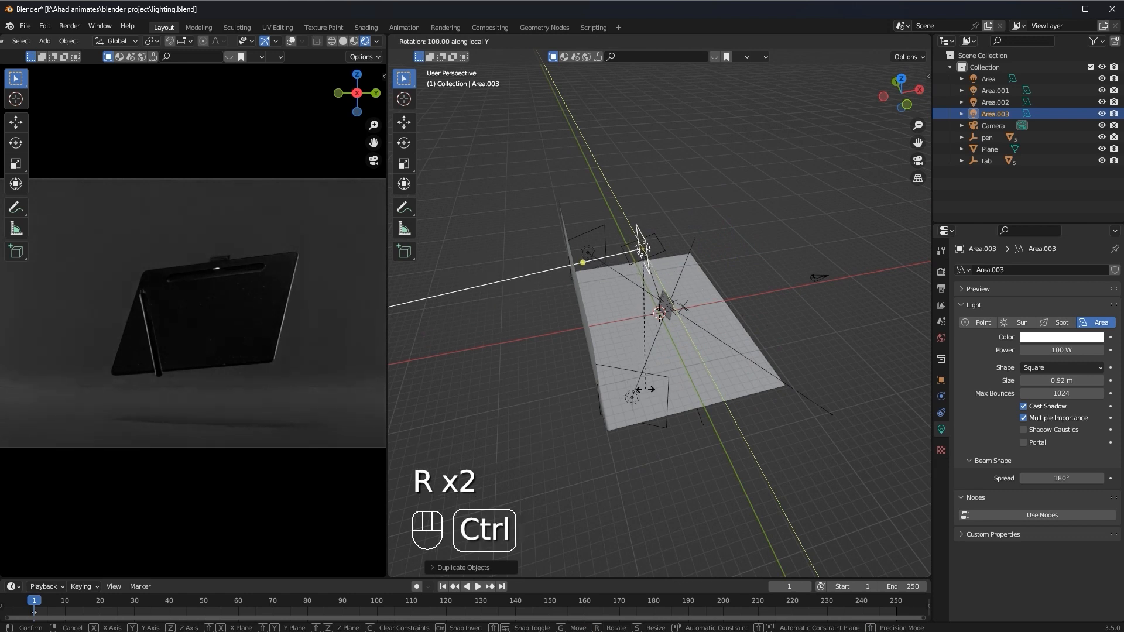
ctrl+click(607, 371)
Move the duplicated Area light along X to the front of the tablet and lower it along Z
middle_drag(608, 371, 689, 307)
key(g)
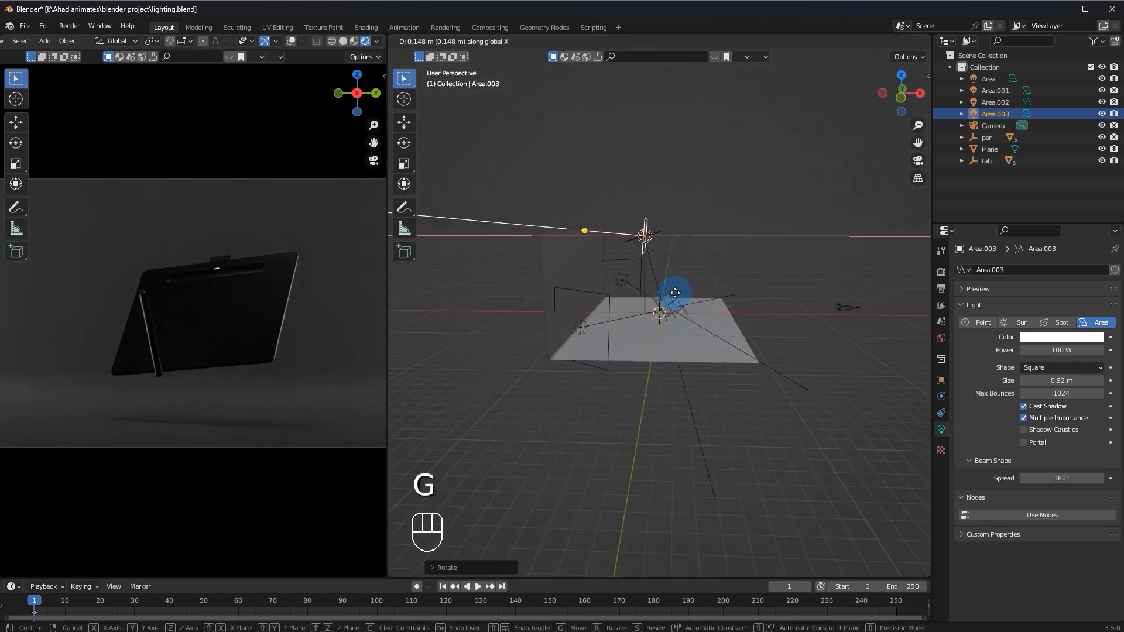
ctrl+click(755, 293)
key(g)
key(z)
ctrl+click(761, 333)
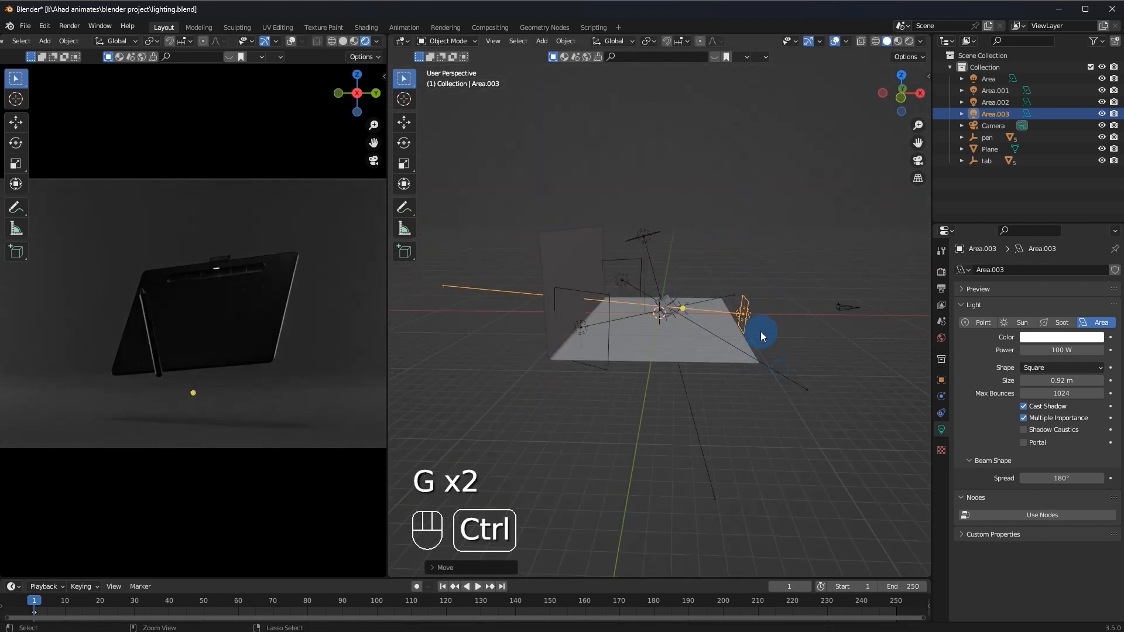
Shift the front Area light sideways along Y, rotate it about Z toward the tablet, and save the file
middle_drag(760, 332, 672, 349)
key(g)
key(y)
ctrl+click(743, 334)
key(r)
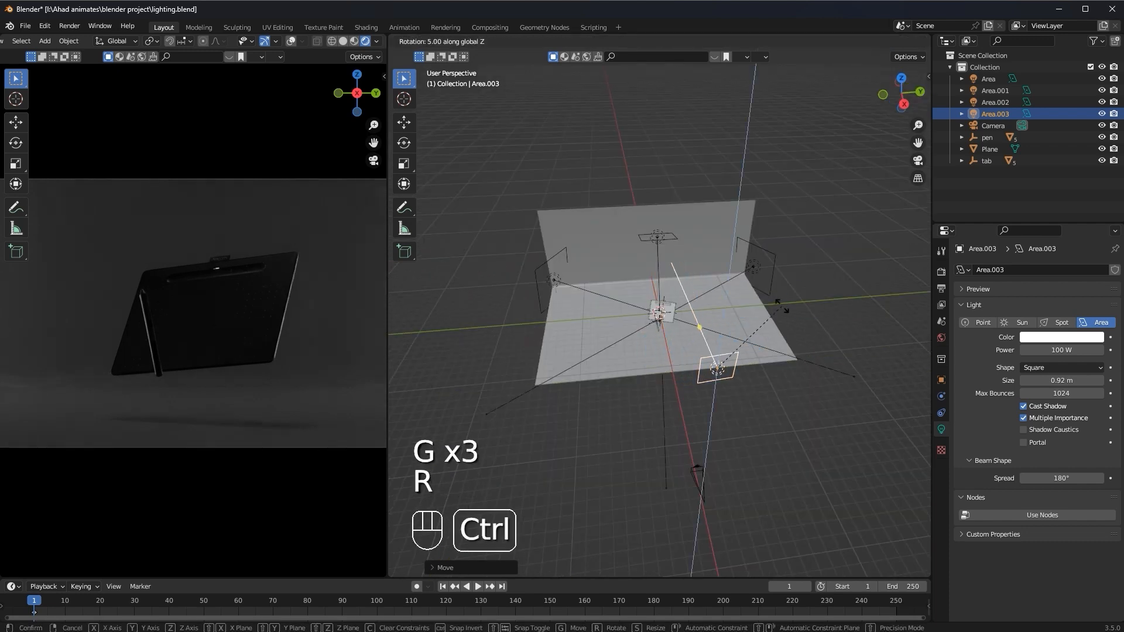
ctrl+click(865, 319)
key(ctrl+s)
Try a power of 300 W on the front Area light
click(1045, 350)
text(300)
key(Return)
Set the front Area light's power to 500 W and scale the light up
click(1053, 346)
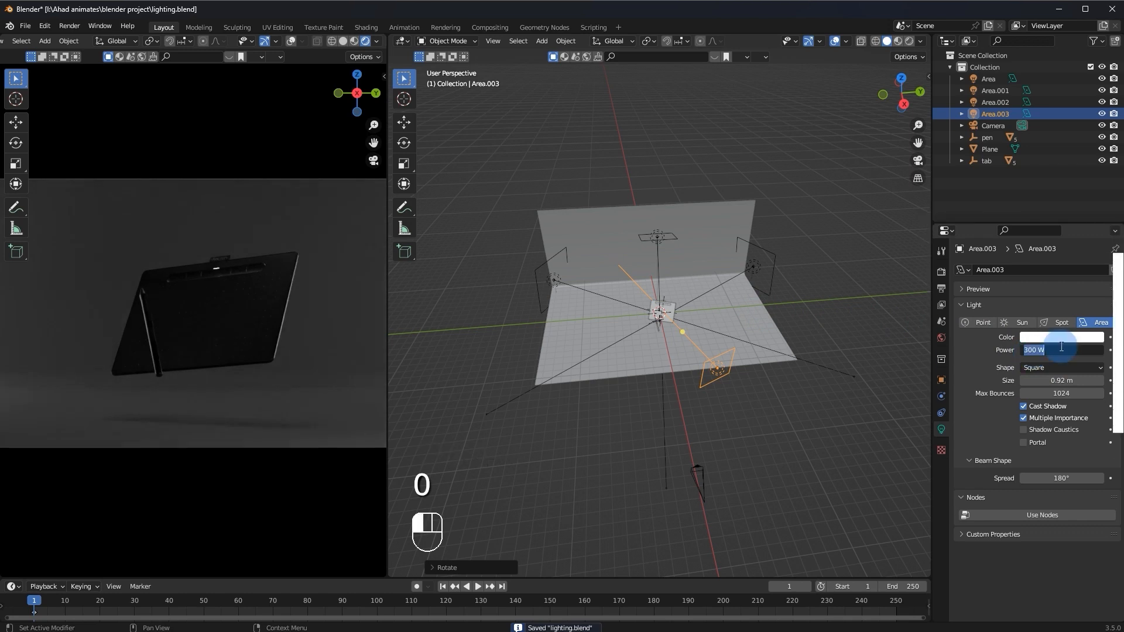
text(50)
key(Return)
key(s)
click(837, 401)
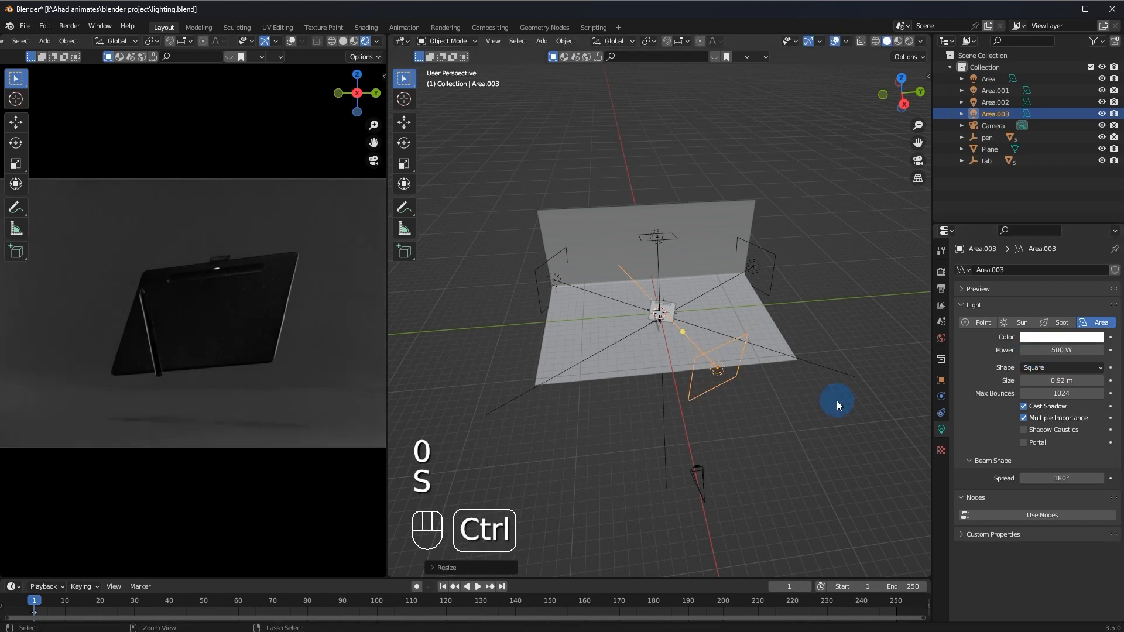
Nudge the front Area light freely to a new position in front of the tablet
ctrl+middle_drag(767, 384, 784, 355)
key(g)
click(774, 340)
key(g)
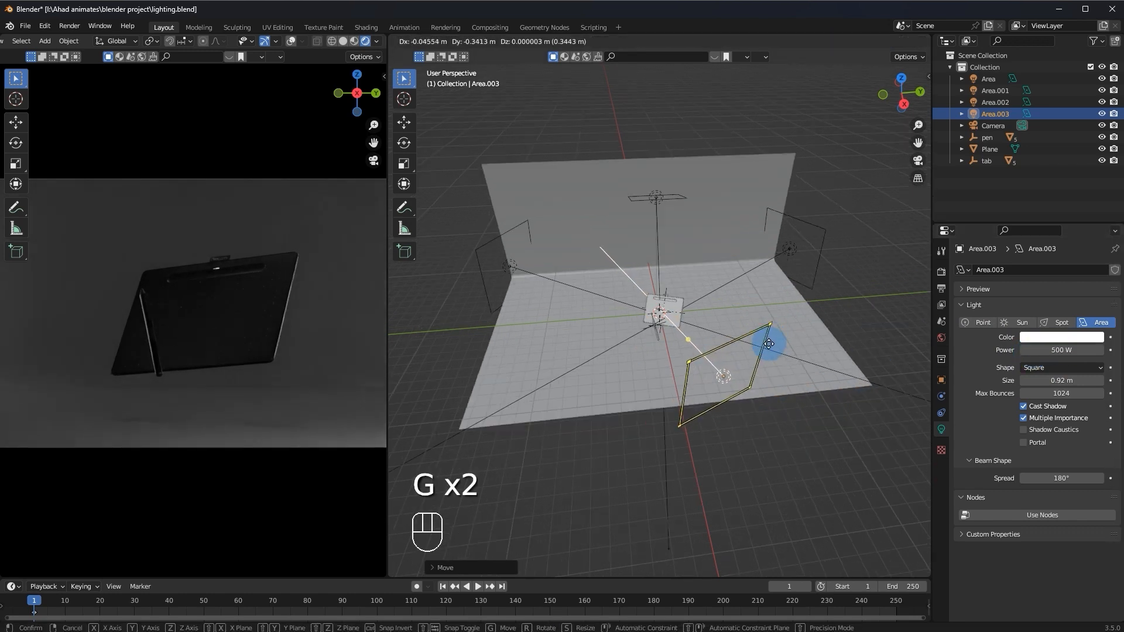
click(776, 337)
Adjust the front Area light's height and rotation so it aims at the tablet, and save the file
key(g)
key(z)
key(r)
click(790, 319)
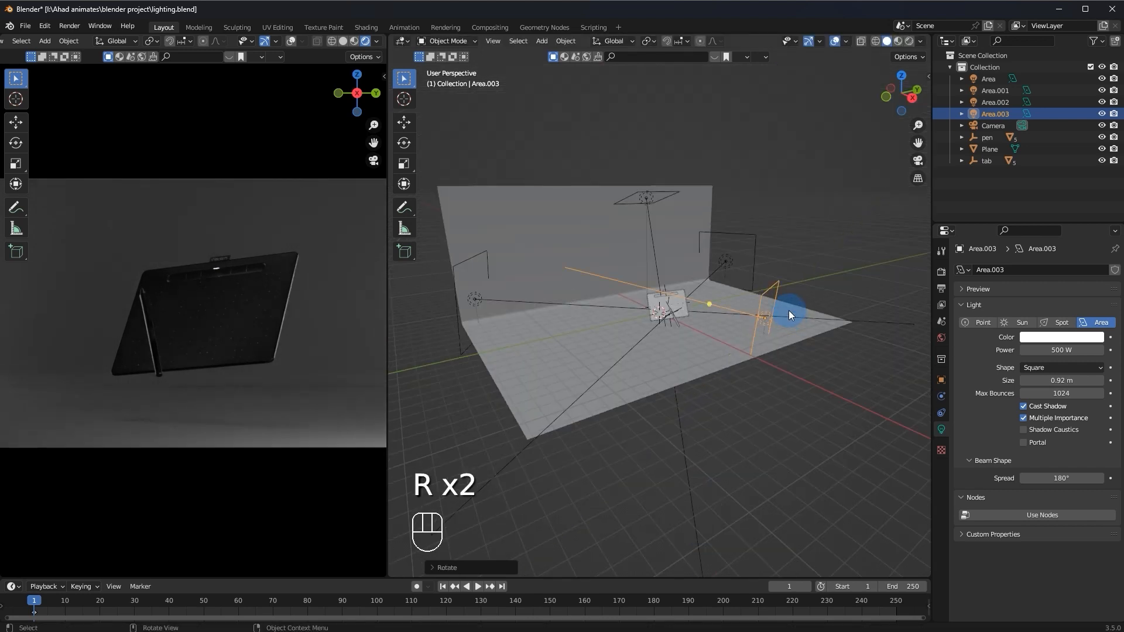
key(ctrl+s)
Try a power of 0 W on the front Area light and undo the change
middle_drag(788, 310, 760, 313)
click(1055, 348)
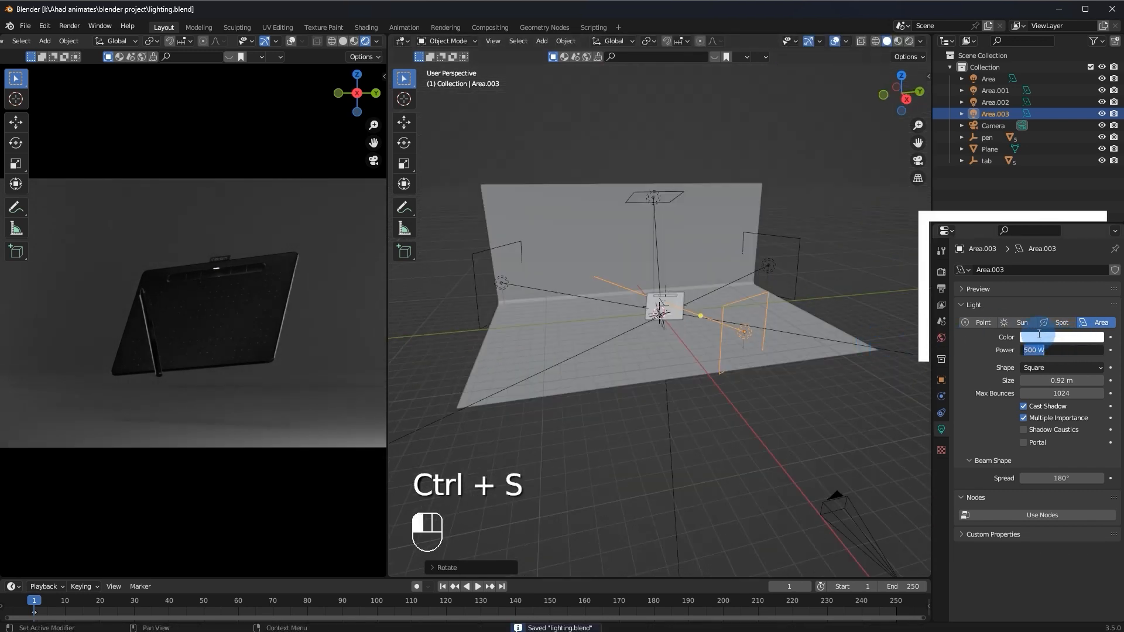
text(0)
key(Return)
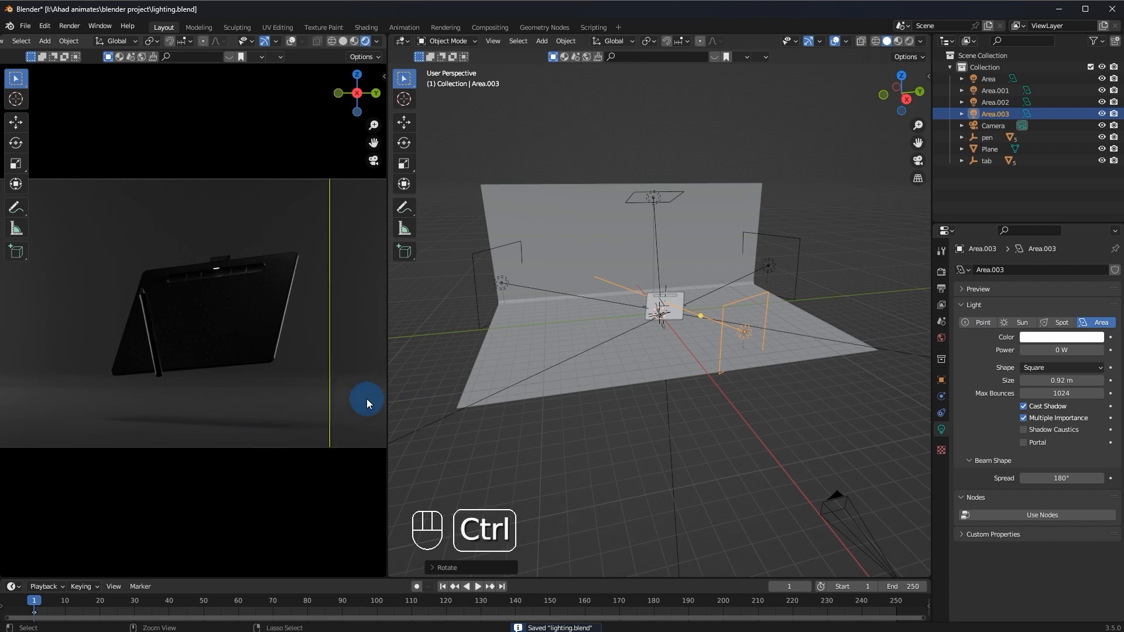
key(ctrl+z)
key(ctrl+z)
Try moving the front Area light along Y to the tablet's other side and rotating it about -50° around Z, and undo both changes
key(g)
key(x)
right_click(781, 320)
key(g)
key(y)
click(729, 371)
key(r)
key(z)
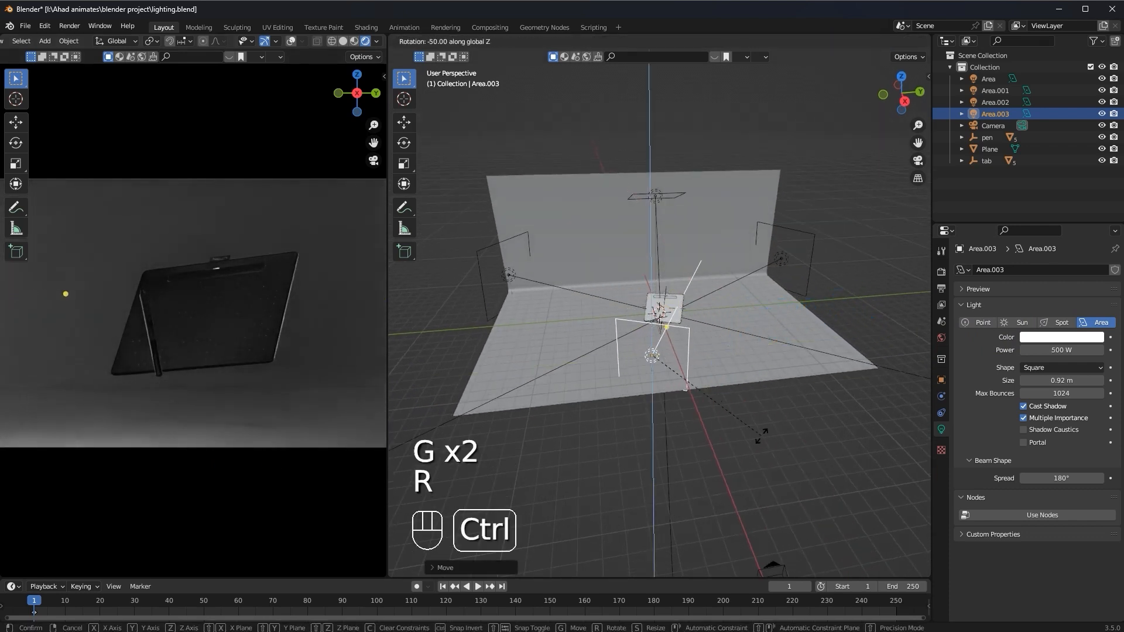
click(774, 404)
key(ctrl+z)
key(ctrl+z)
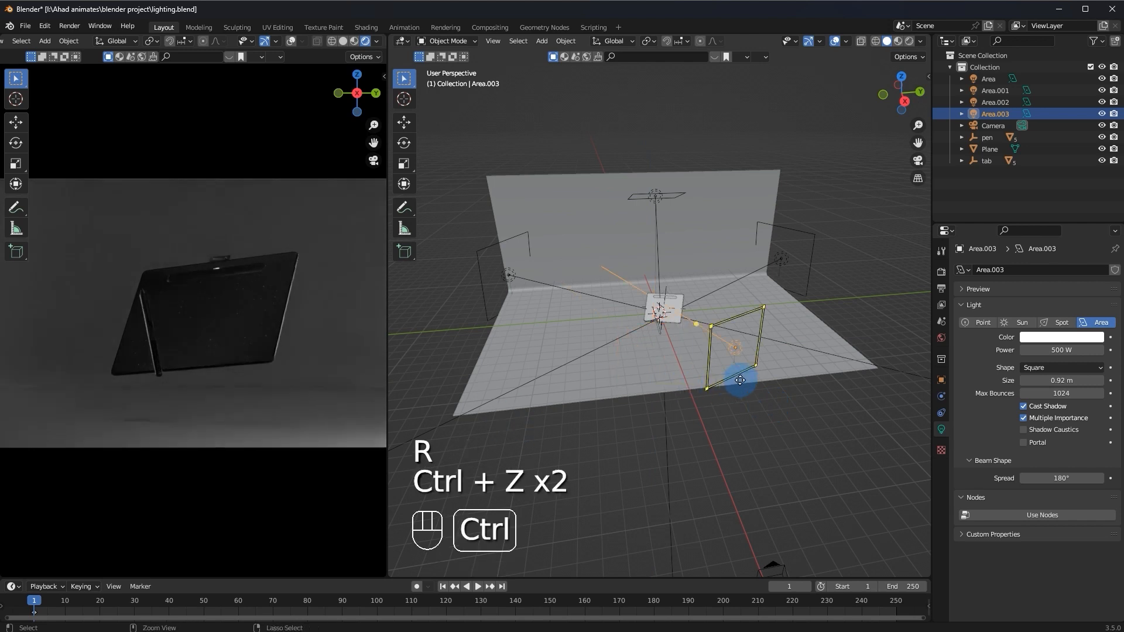
Set the front Area light's power to 300 W
click(1062, 346)
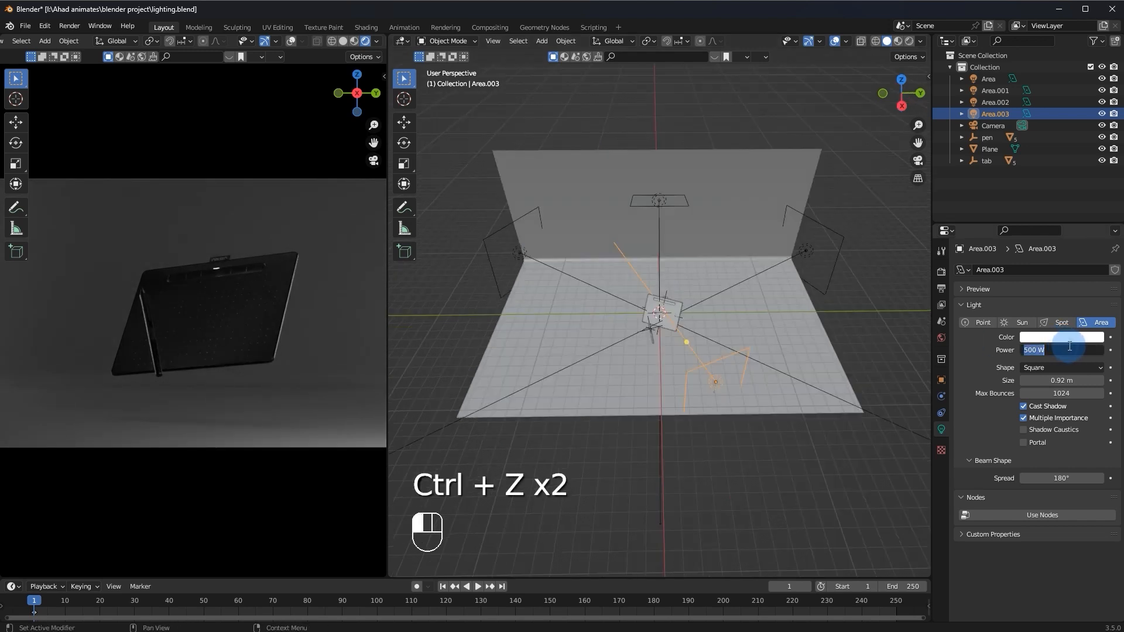
text(300)
key(Return)
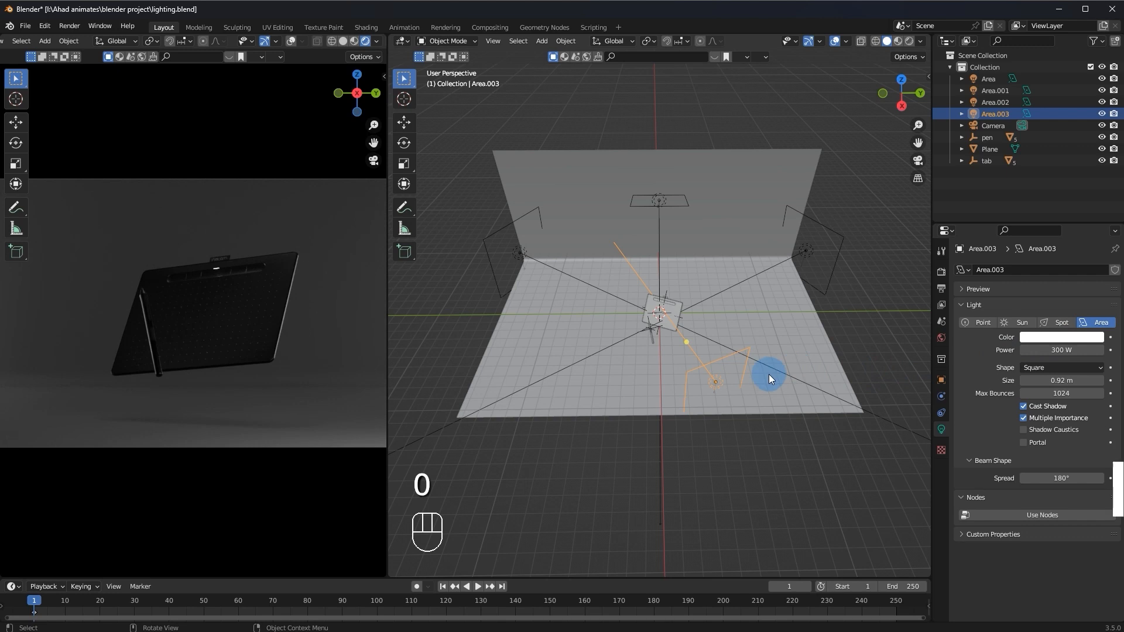
Try moving the front Area light about 3 m back along its local Z axis and rescaling it, and undo both changes
key(g)
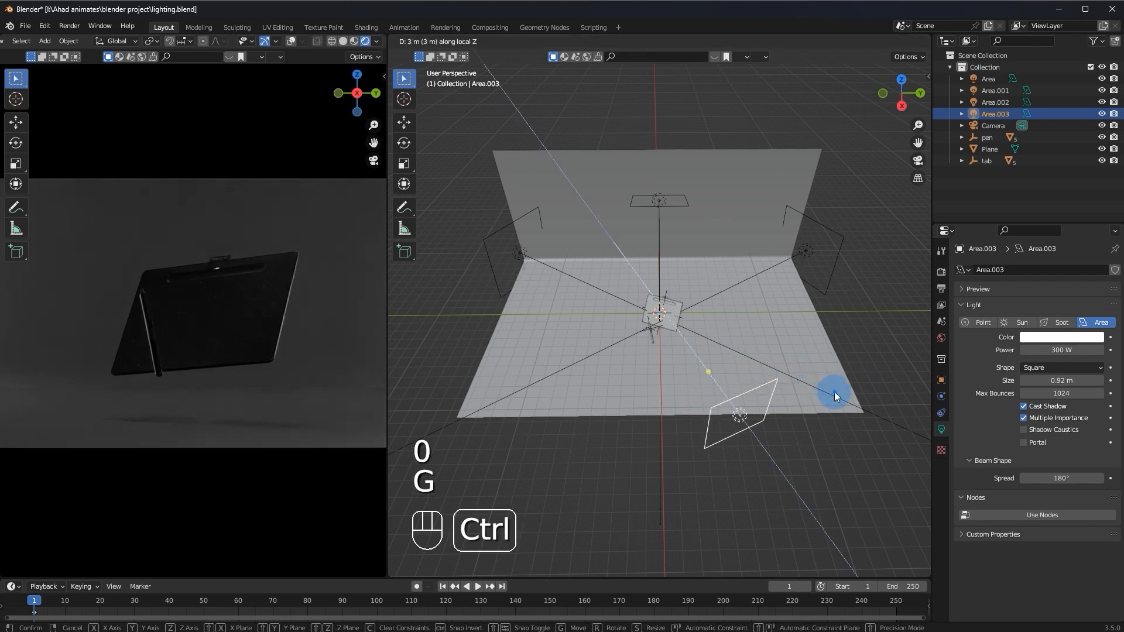
click(834, 392)
key(s)
click(811, 379)
middle_drag(810, 378, 575, 368)
key(ctrl+z)
key(ctrl+z)
Deselect all objects in the scene and save the file
key(ctrl+a)
key(ctrl+s)
key(ctrl+s)
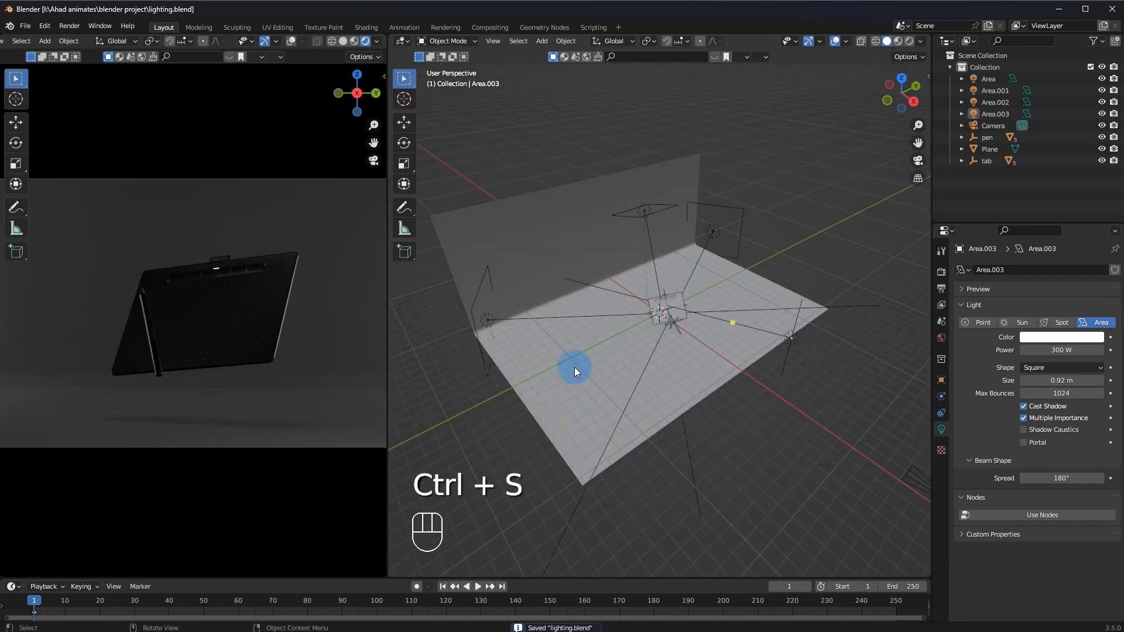
Set the backdrop Plane material's base color to black and save the file
ctrl+middle_drag(209, 370, 186, 391)
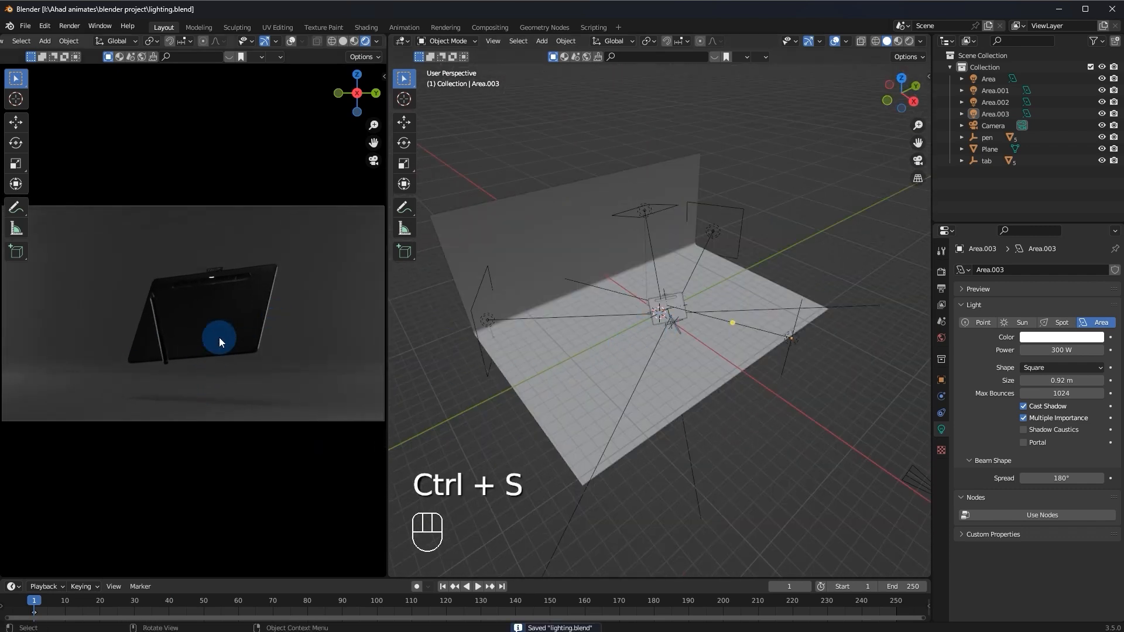
ctrl+middle_drag(219, 337, 218, 298)
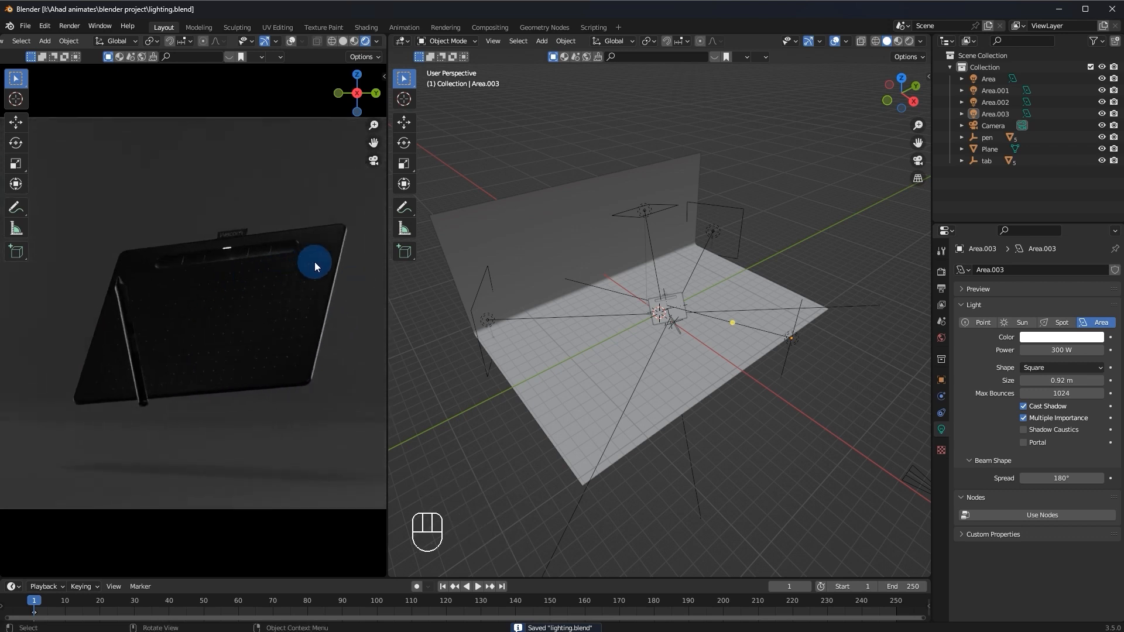
ctrl+middle_drag(314, 262, 248, 326)
click(663, 374)
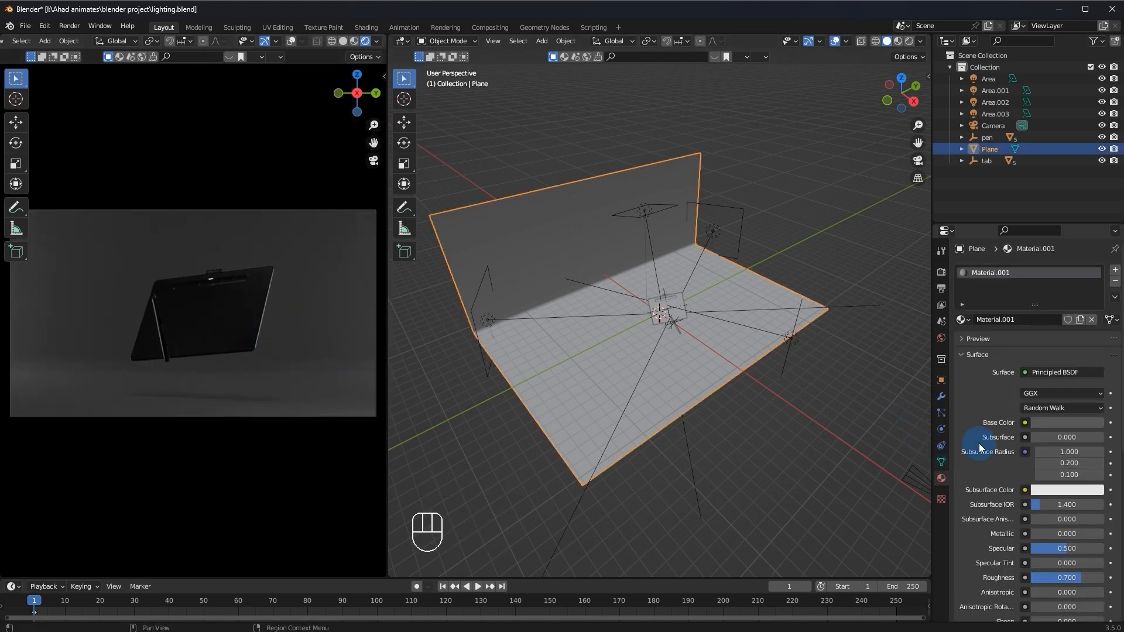
click(1040, 421)
drag(1048, 396, 995, 401)
key(ctrl+s)
Tint the rear Area.001 light pale pink by raising its color saturation at a hue of 0
ctrl+middle_drag(216, 419, 234, 467)
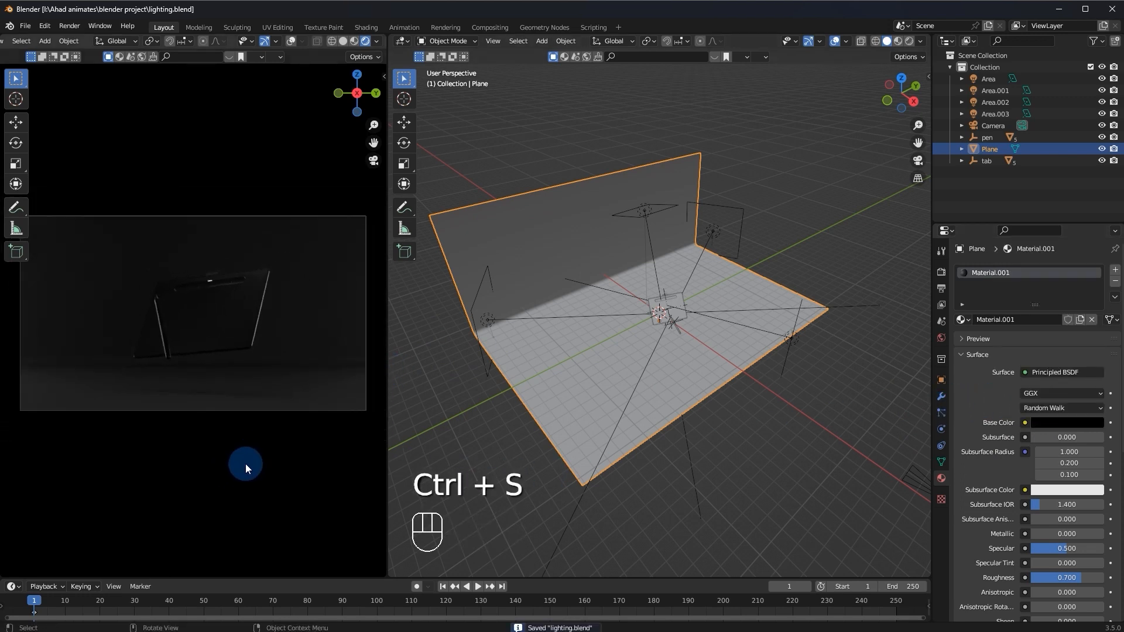
click(699, 247)
click(711, 233)
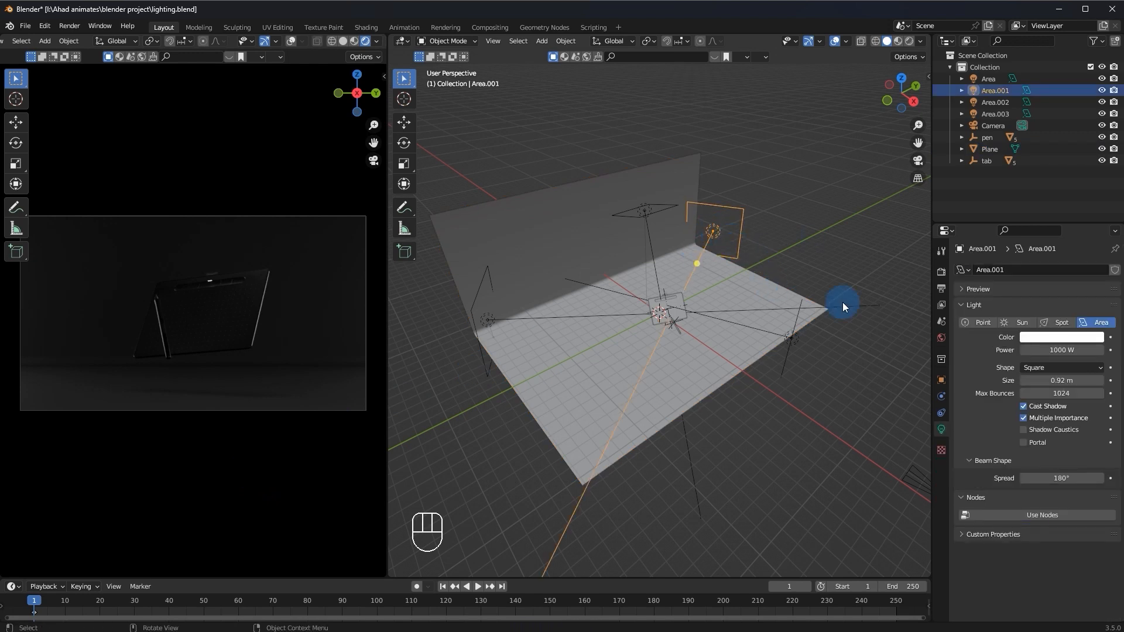
click(1060, 337)
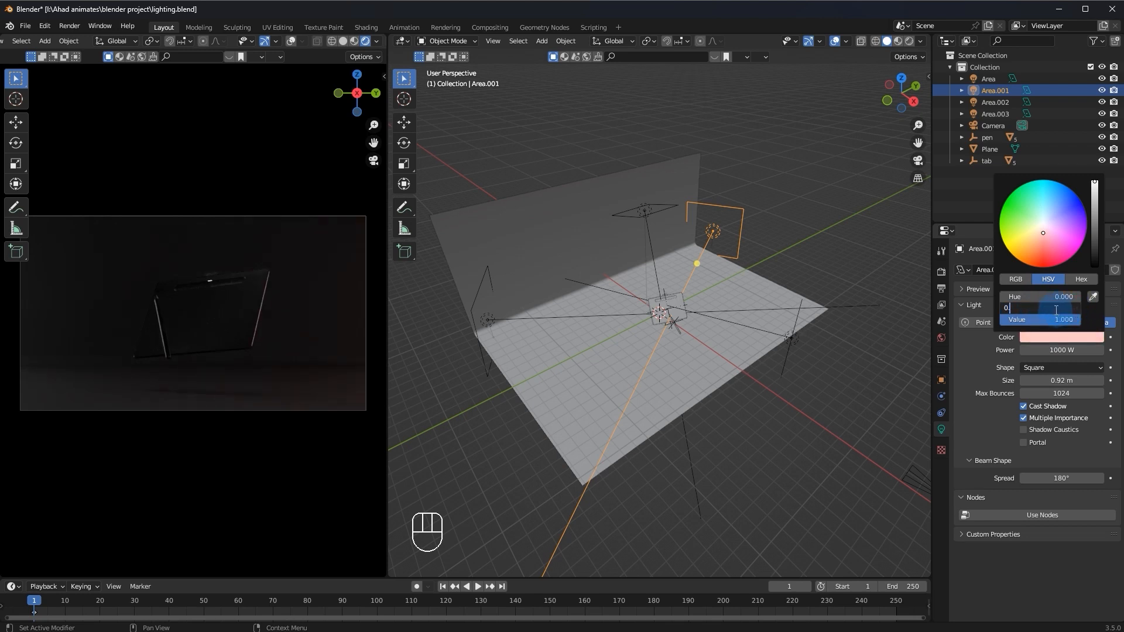
key(Return)
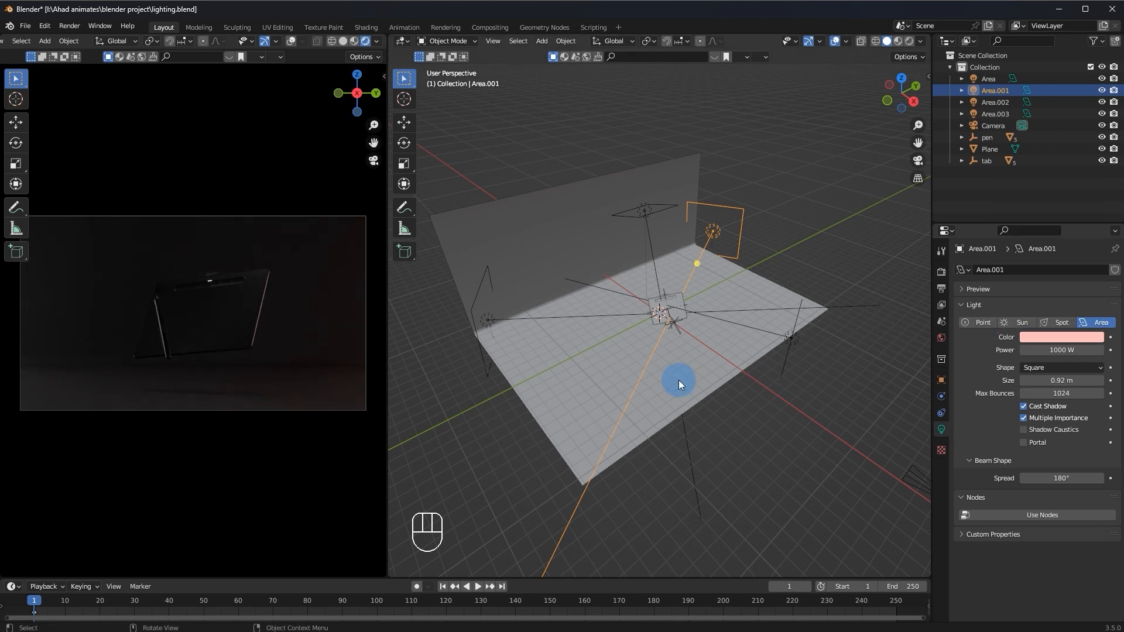
Tint the other rear Area light pale blue with a hue of 0.6 and save the file
click(560, 316)
click(1055, 337)
click(1009, 298)
text(0.6)
key(Return)
key(ctrl+s)
Tint the front Area.003 light pale yellow with a saturation of 0.2 and save the file
ctrl+middle_drag(293, 374, 399, 306)
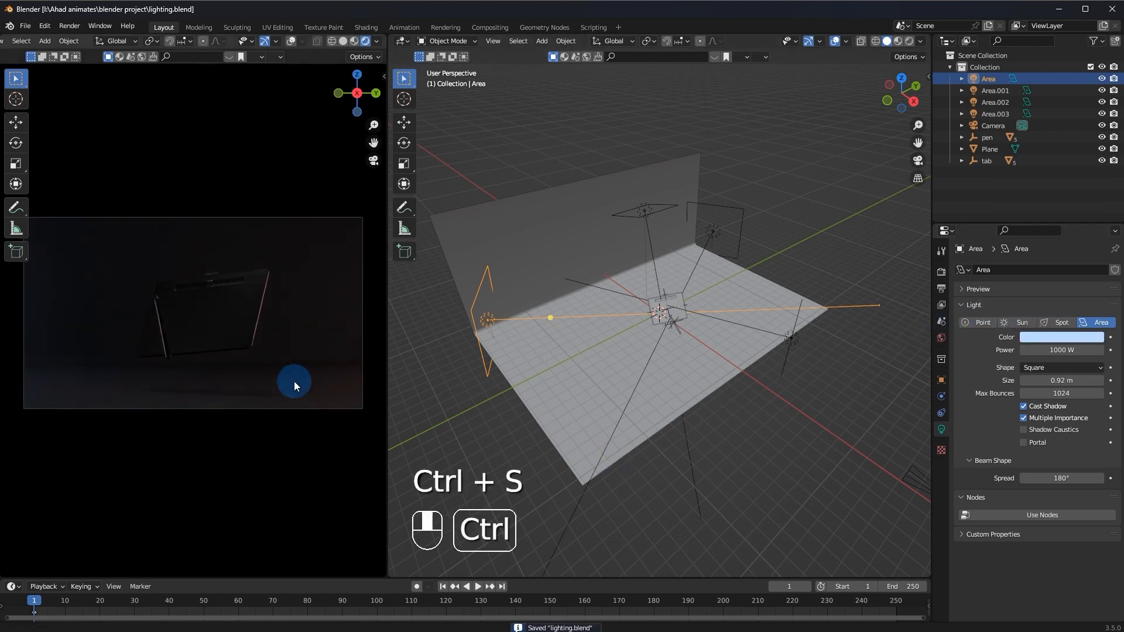
ctrl+middle_drag(248, 425, 114, 524)
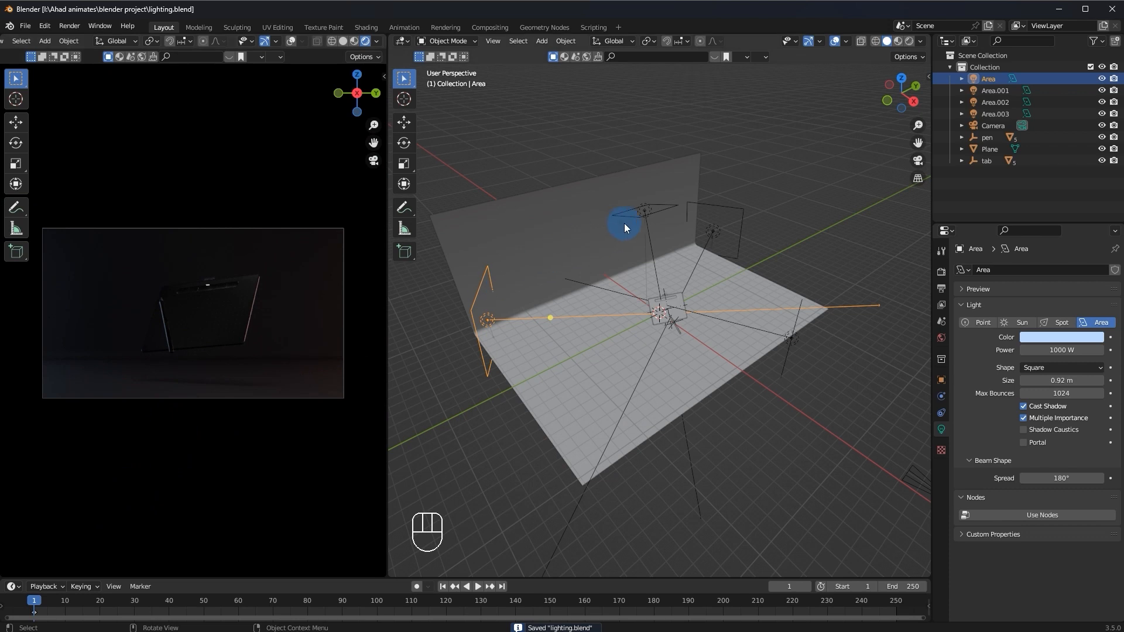
click(644, 209)
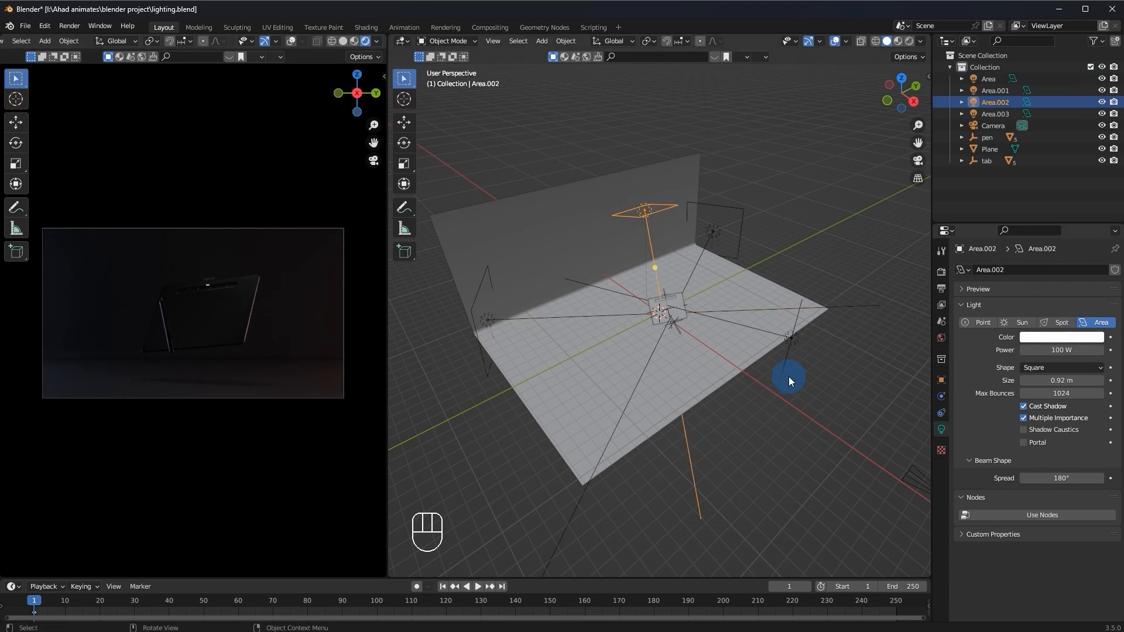
click(795, 338)
click(1044, 337)
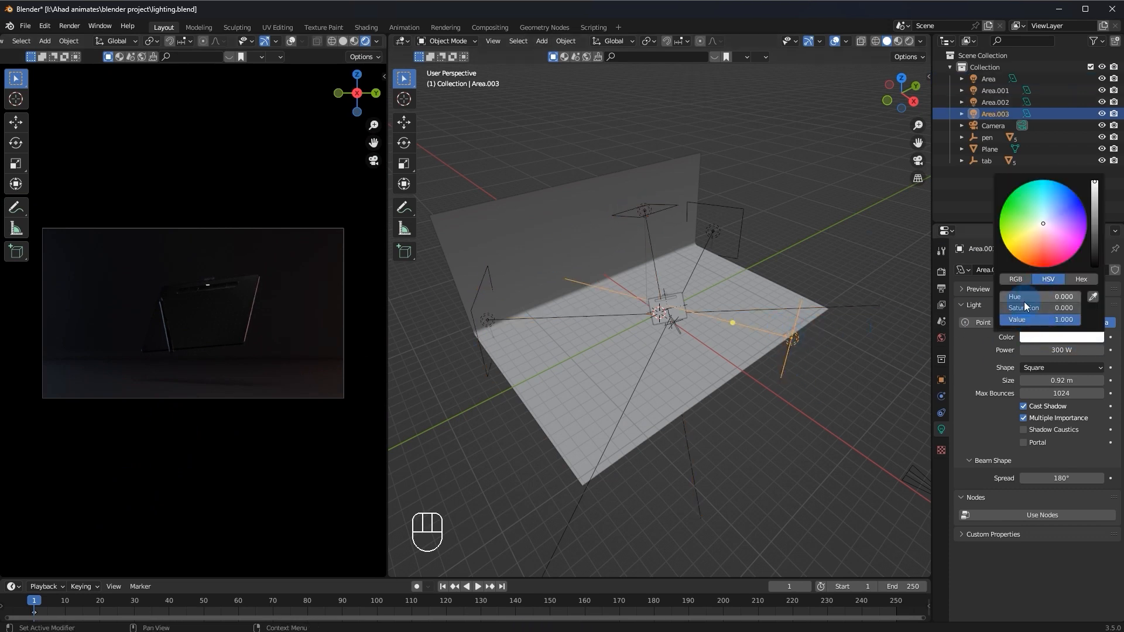
key(Return)
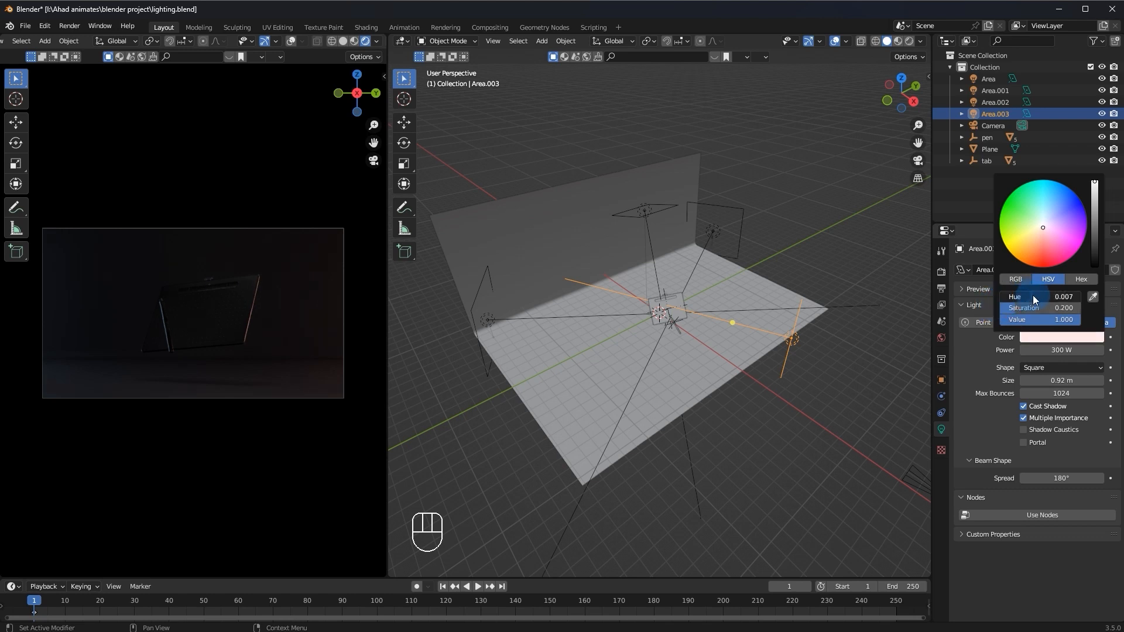
key(ctrl+s)
ctrl+middle_drag(345, 302, 342, 387)
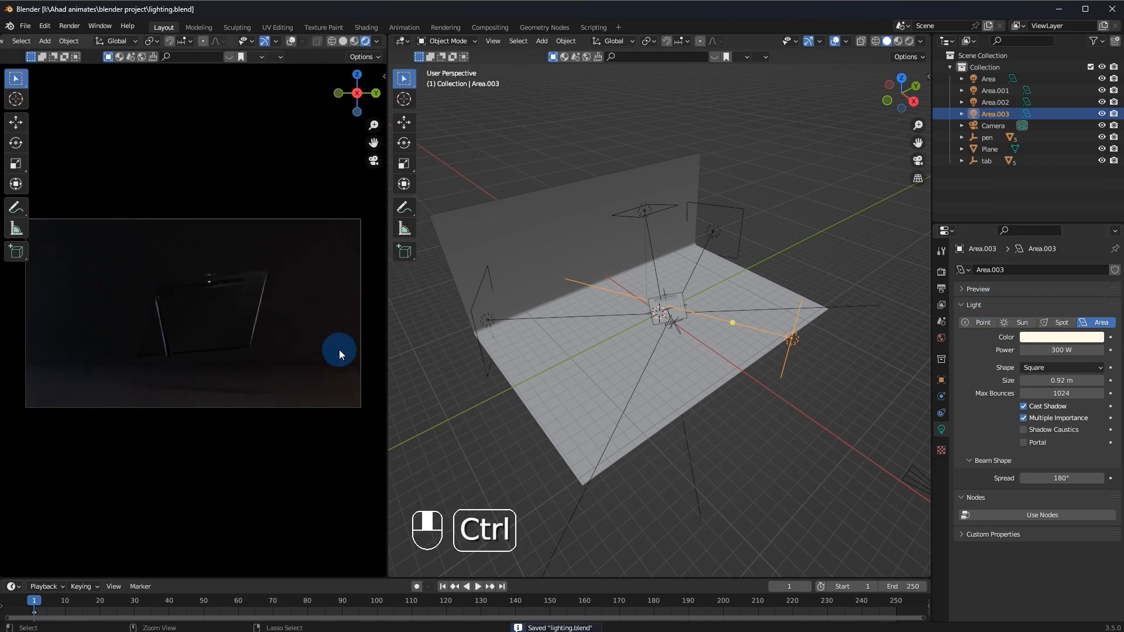
Save the file with the tinted lights and deselect the front Area.003 light
key(ctrl+s)
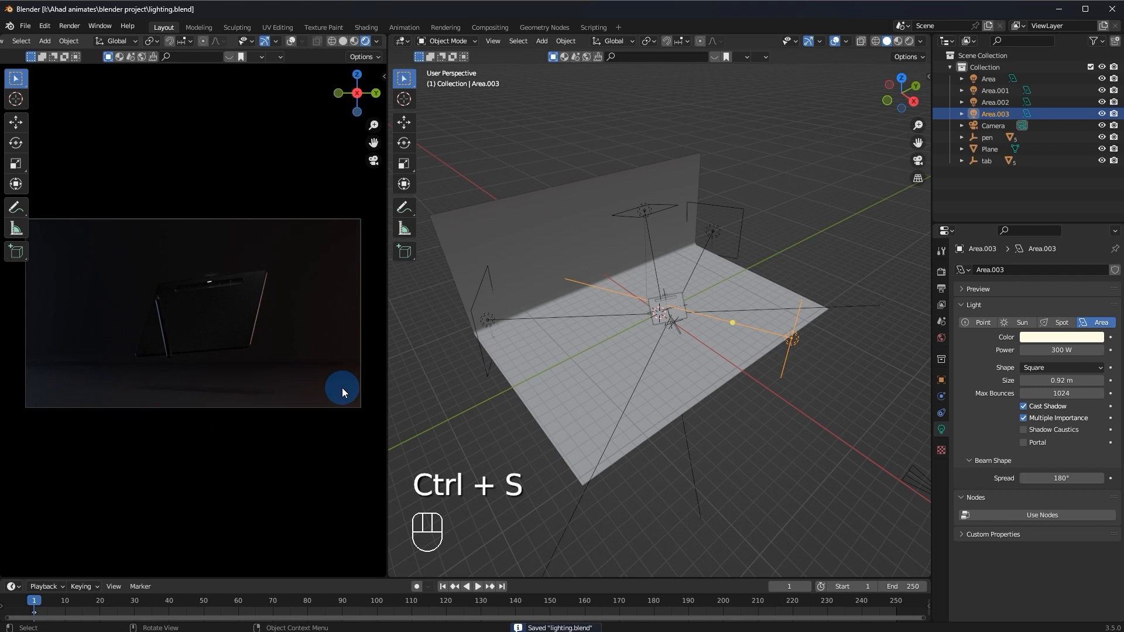
click(508, 314)
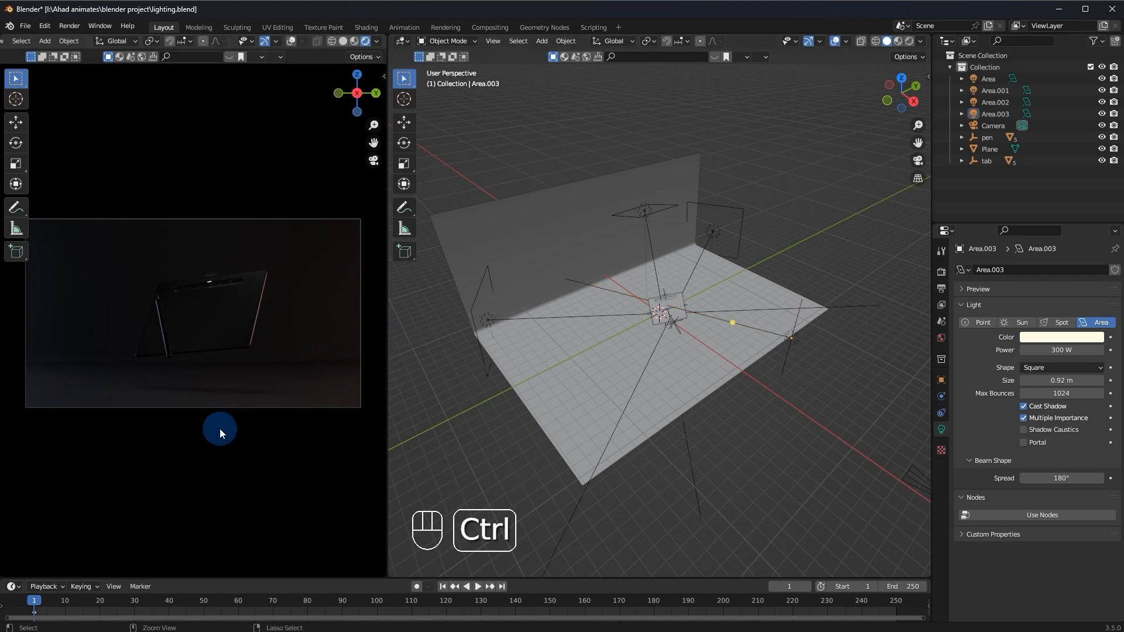
Undo the recent color tints on the rear and front Area lights to compare the render with untinted white lighting
key(ctrl+z)
key(ctrl+z)
key(ctrl+z)
key(ctrl+z)
key(ctrl+z)
key(ctrl+z)
key(ctrl+z)
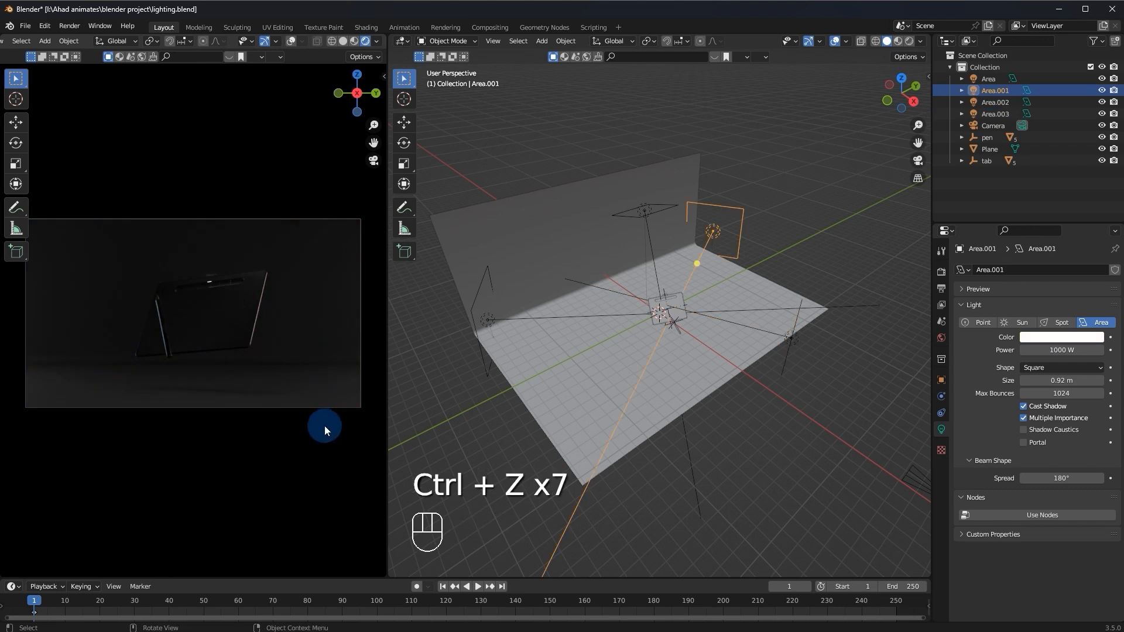
Redo all the undone color tints on the Area lights and save the file
key(ctrl+shift+z)
key(ctrl+shift+z)
key(ctrl+shift+z)
key(ctrl+shift+z)
key(ctrl+shift+z)
key(ctrl+shift+z)
key(ctrl+shift+z)
key(ctrl+shift+z)
key(ctrl+shift+z)
key(ctrl+shift+z)
key(ctrl+shift+z)
key(ctrl+s)
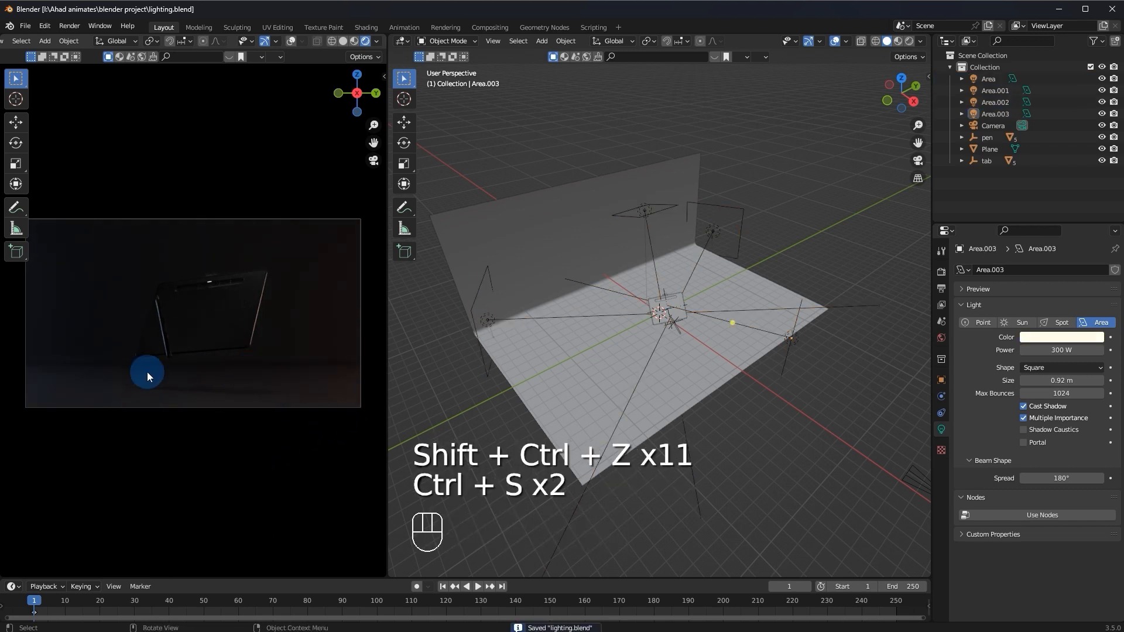
Review the light arrangement around the tablet from a lower front angle and save lighting.blend
scroll(432, 315, down, 2)
scroll(432, 315, up, 1)
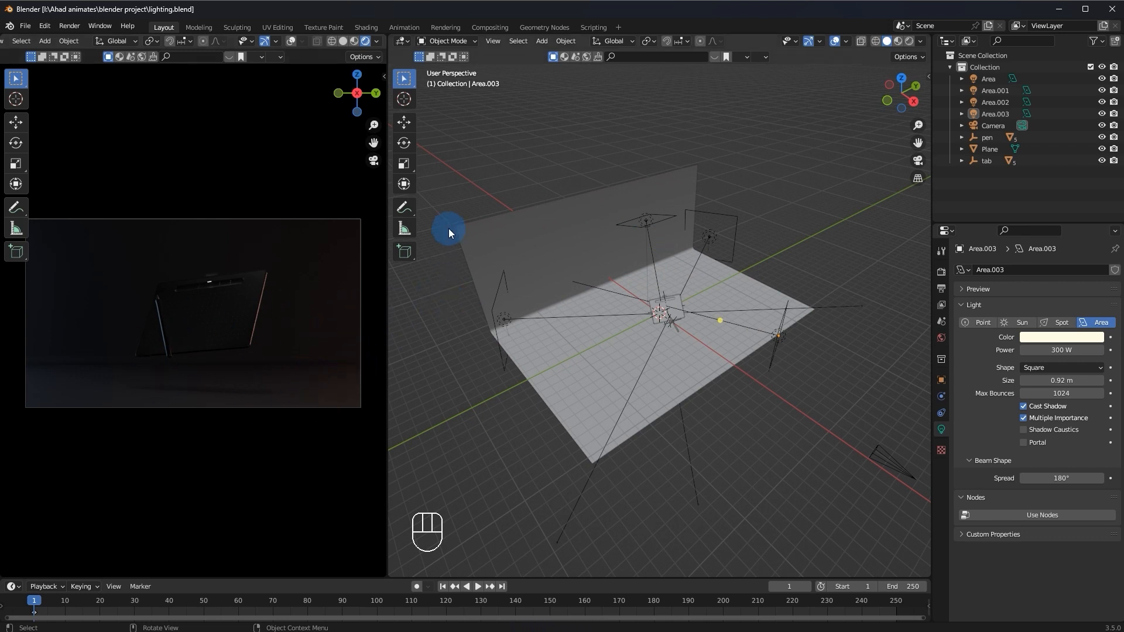
middle_drag(493, 381, 612, 318)
key(ctrl+s)
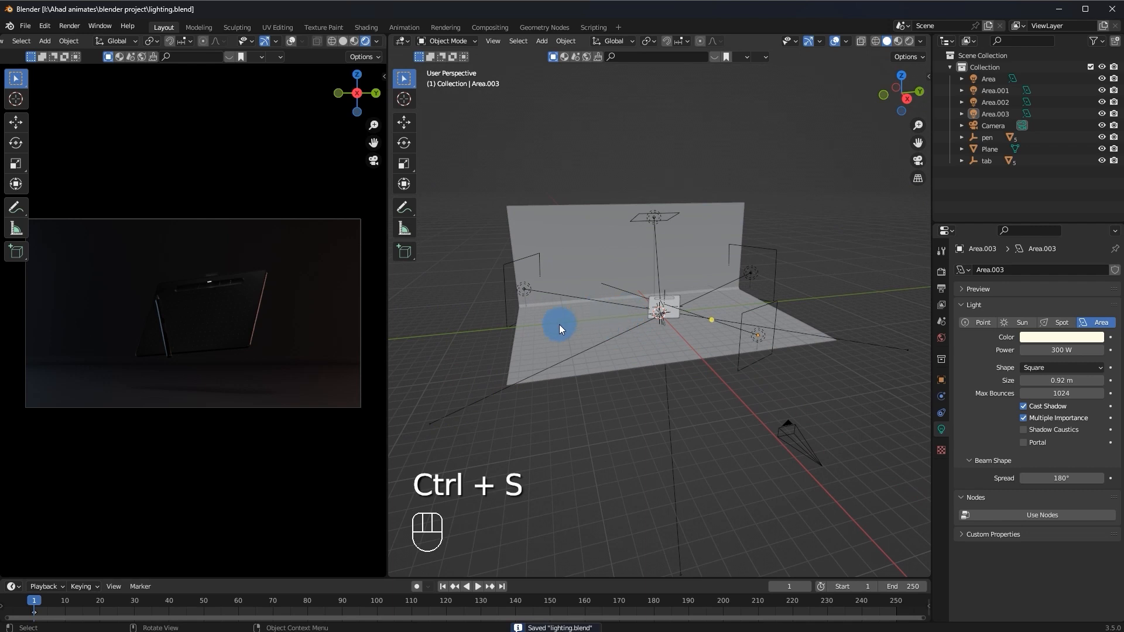